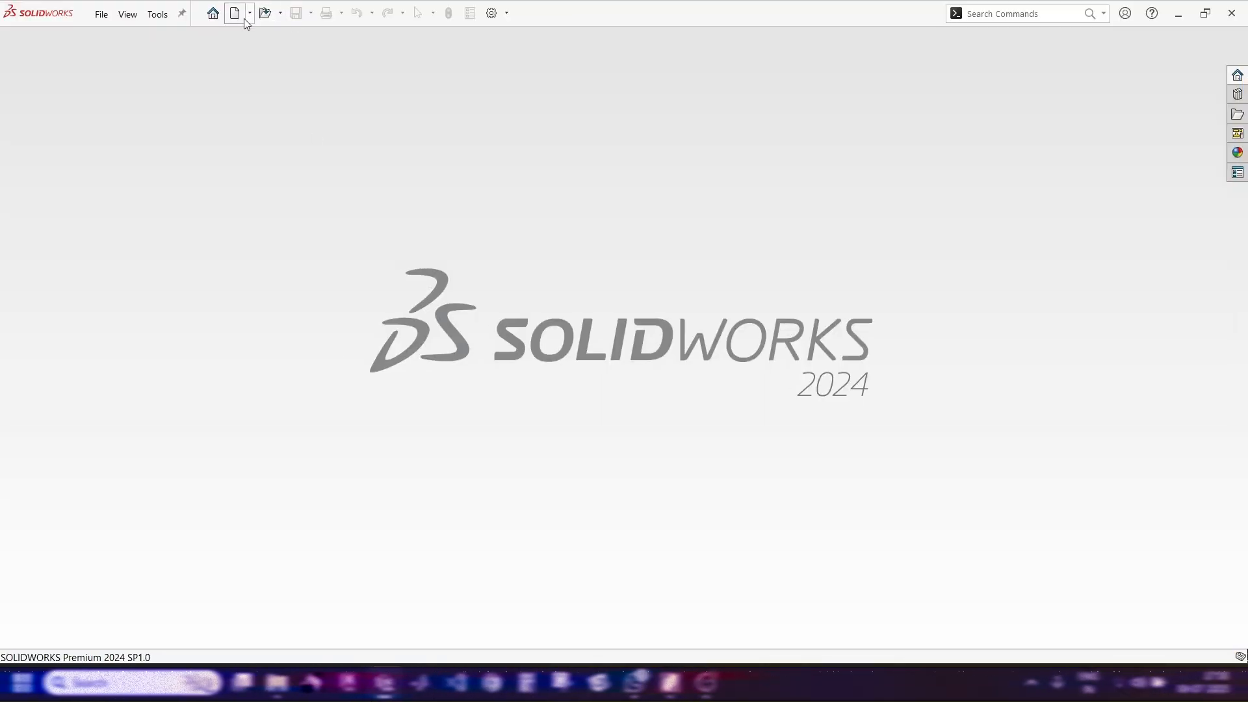
Create a new part document, consult the Model No:- 1 PDF drawing, and start a sketch on the Right Plane
{"action": "left_click", "coordinate": [235, 13]}
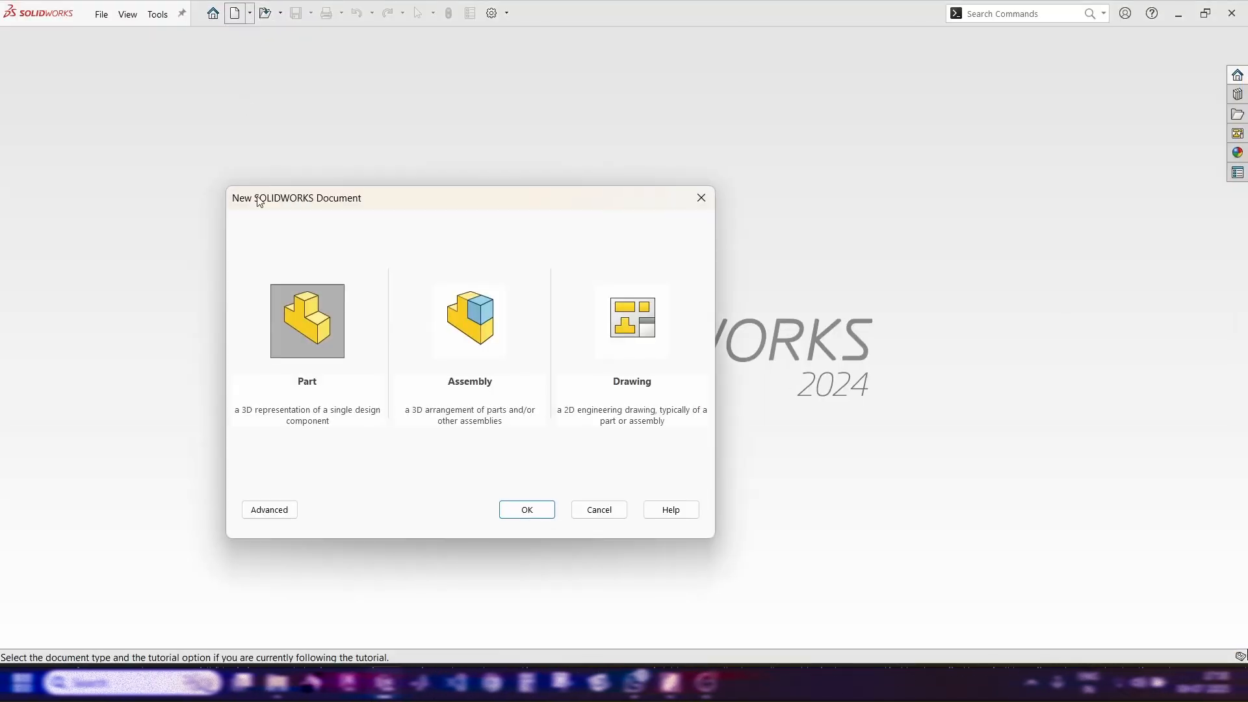
{"action": "left_click", "coordinate": [509, 509]}
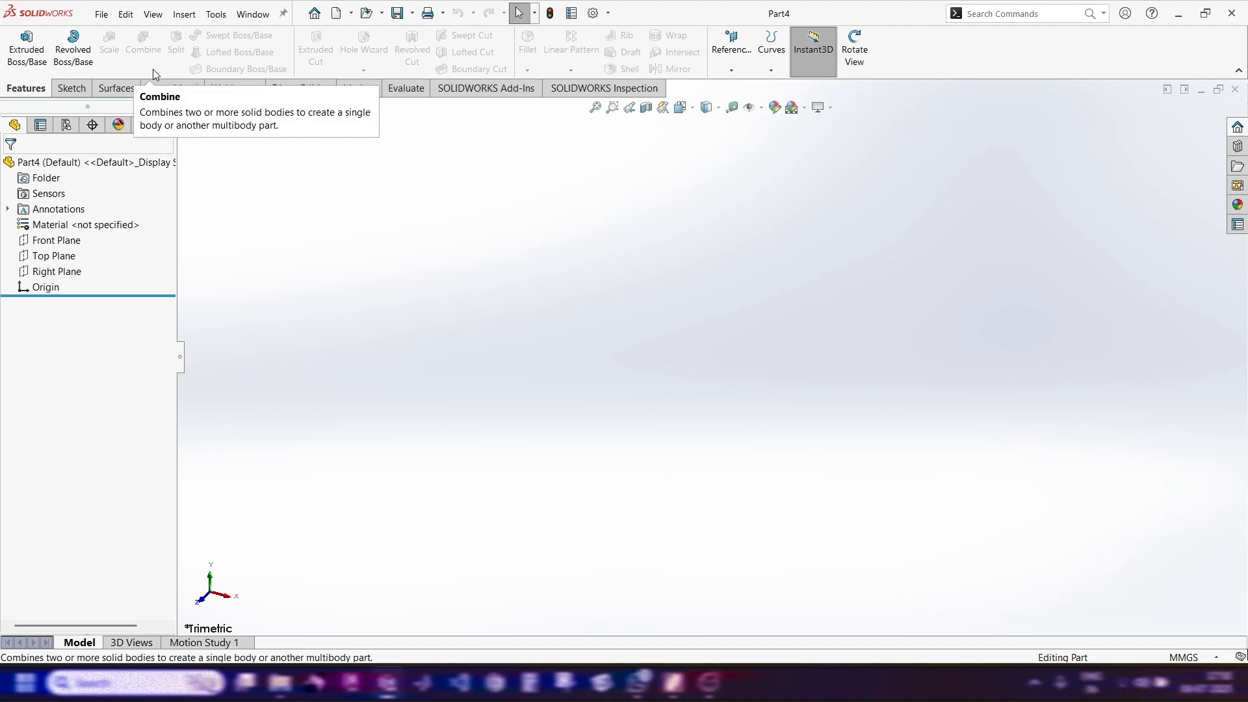
{"action": "left_click", "coordinate": [674, 682]}
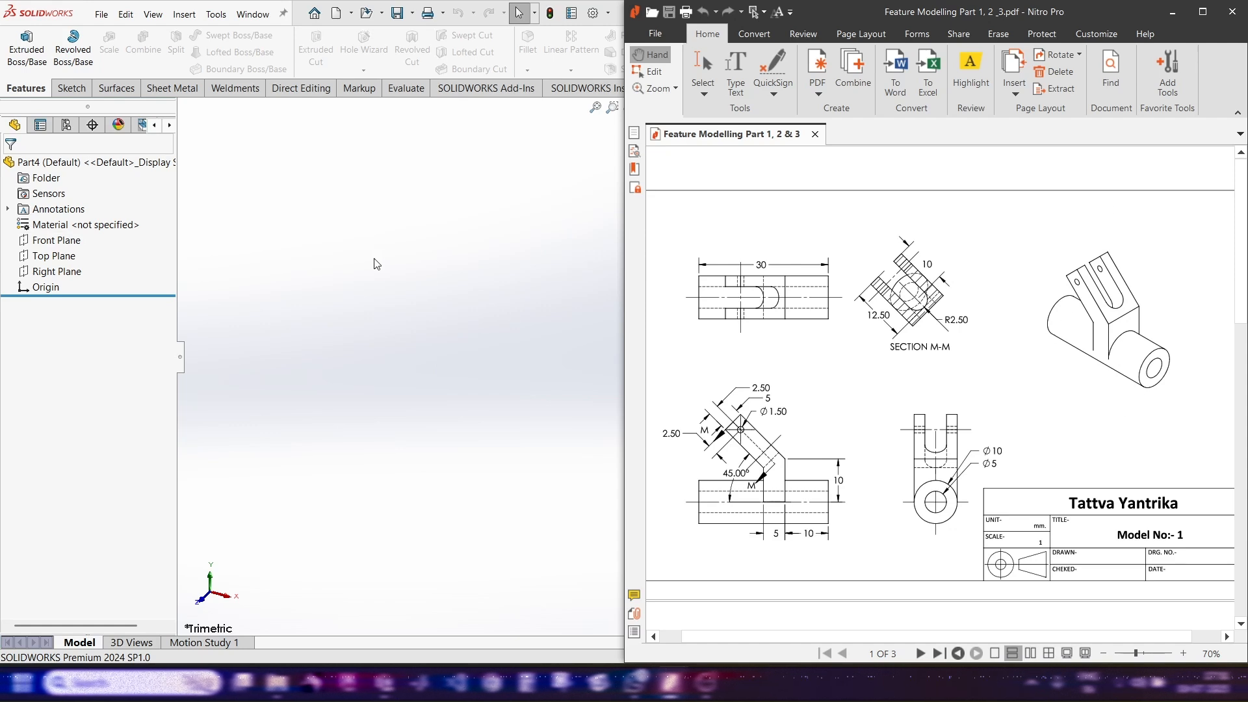
{"action": "left_click", "coordinate": [71, 275]}
{"action": "left_click", "coordinate": [85, 263]}
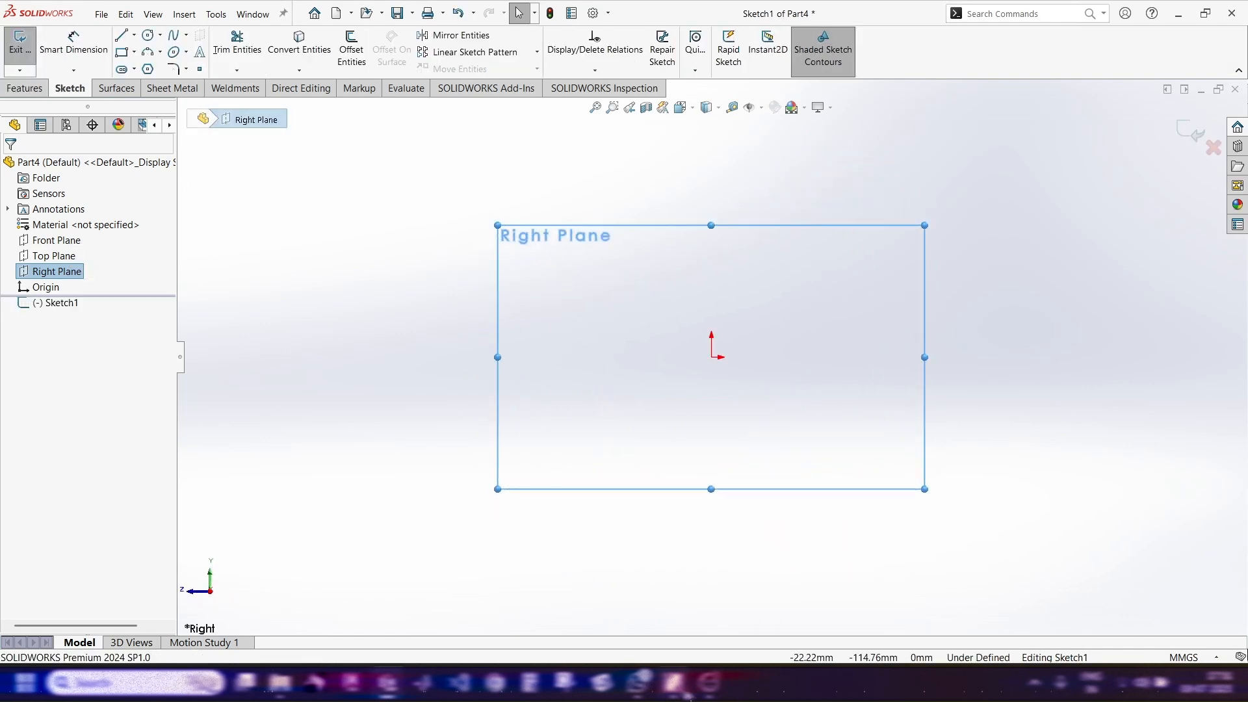
Sketch two concentric circles centred on the origin, the outer one about 61 mm in diameter
{"action": "key", "text": "alt+Tab"}
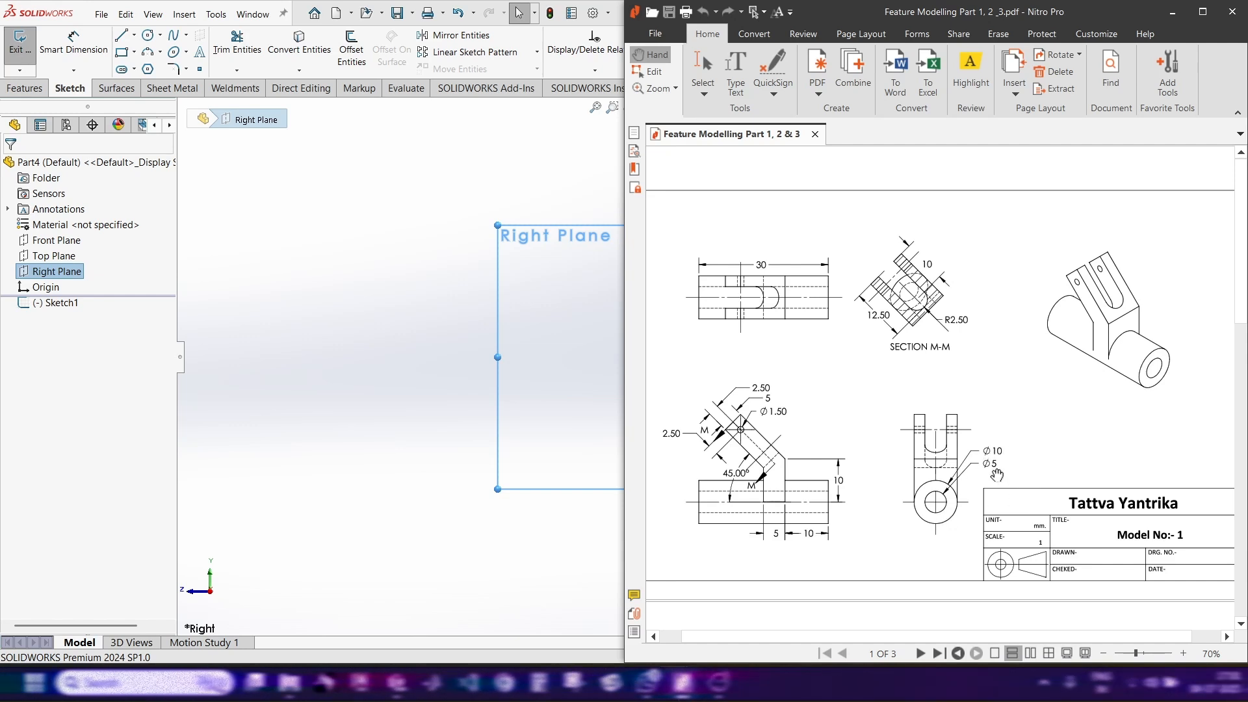
{"action": "left_click", "coordinate": [393, 312]}
{"action": "left_click", "coordinate": [149, 34]}
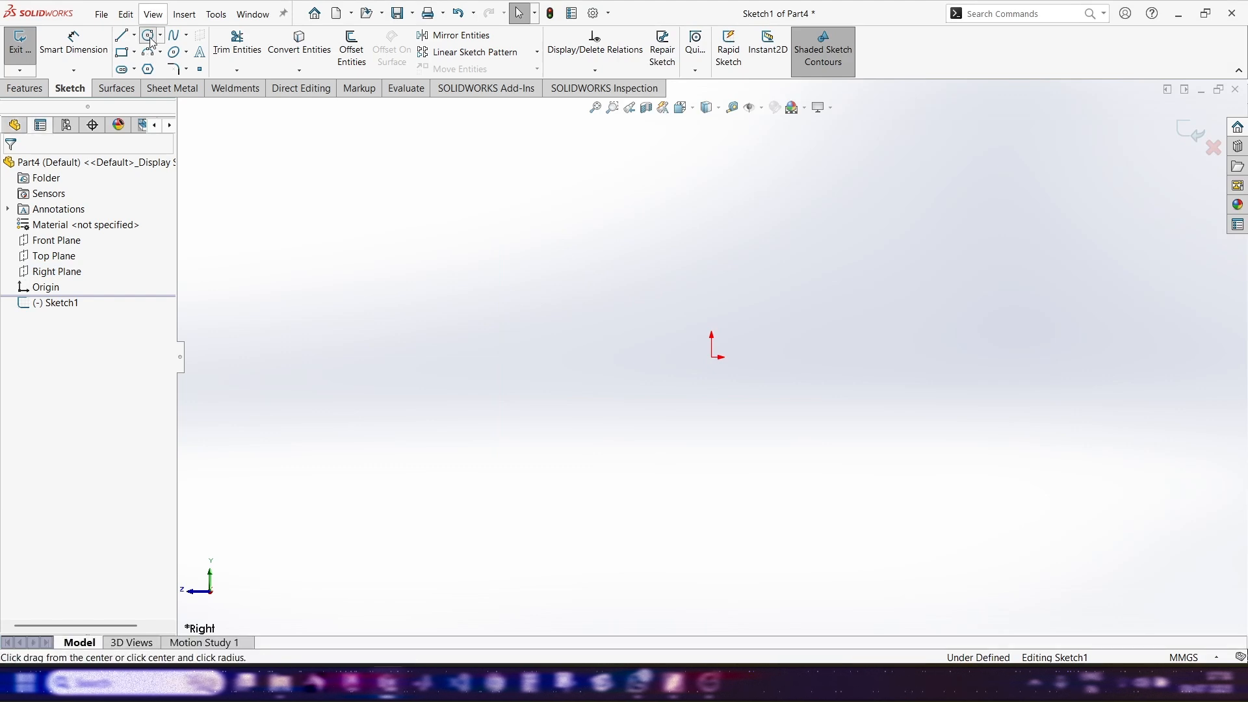
{"action": "left_click_drag", "start_coordinate": [712, 357], "coordinate": [764, 409]}
{"action": "left_click_drag", "start_coordinate": [712, 357], "coordinate": [743, 389]}
Dimension the outer circle to a diameter of 10 mm and the inner circle to 5 mm
{"action": "left_click", "coordinate": [74, 45]}
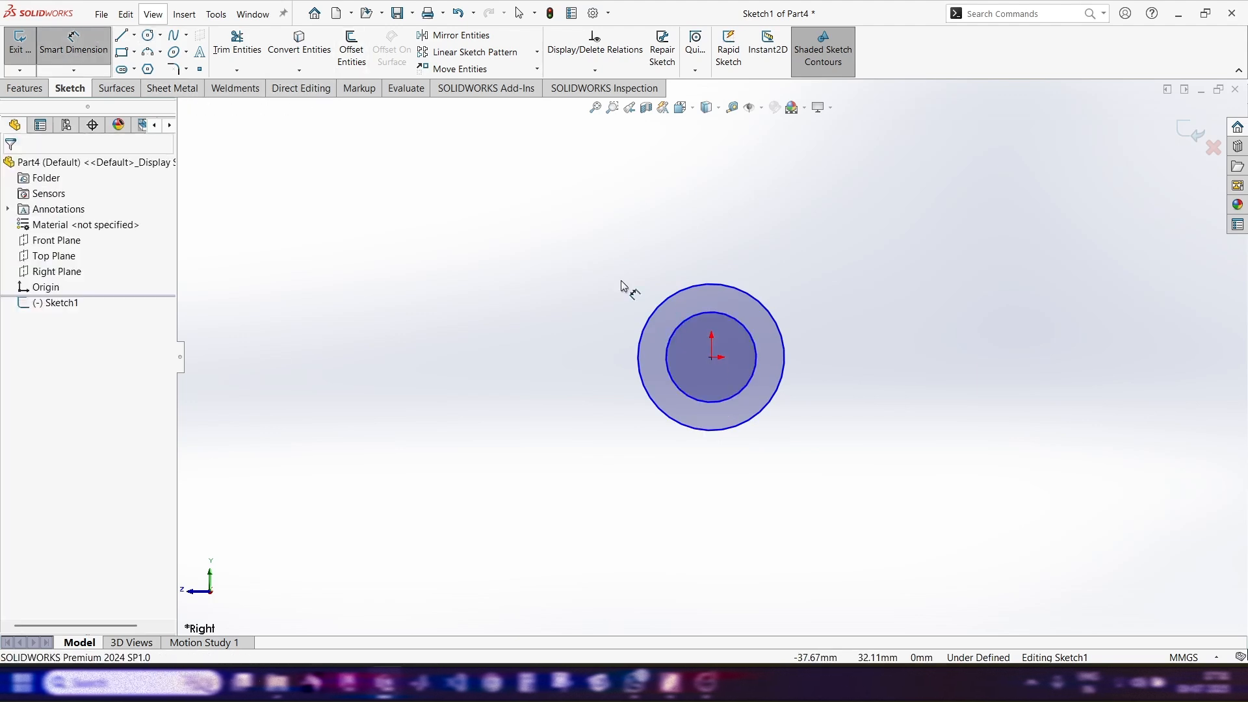
{"action": "left_click", "coordinate": [732, 288]}
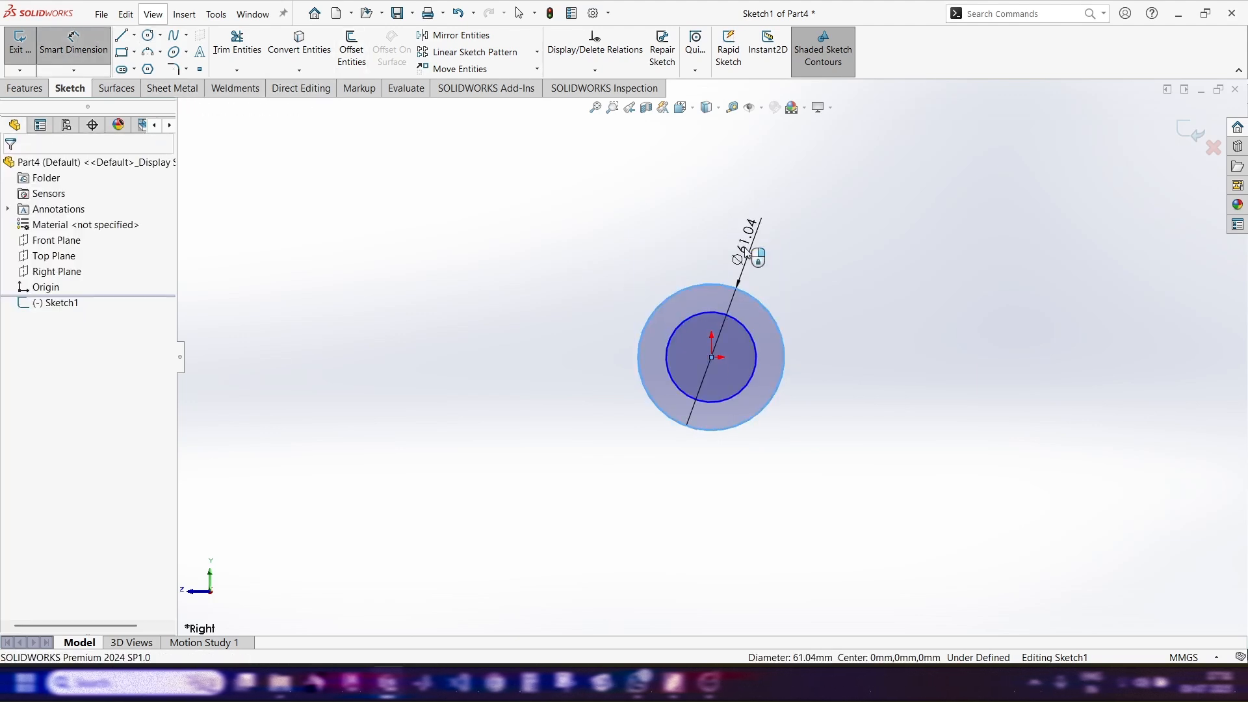
{"action": "left_click", "coordinate": [749, 250]}
{"action": "type", "text": "10"}
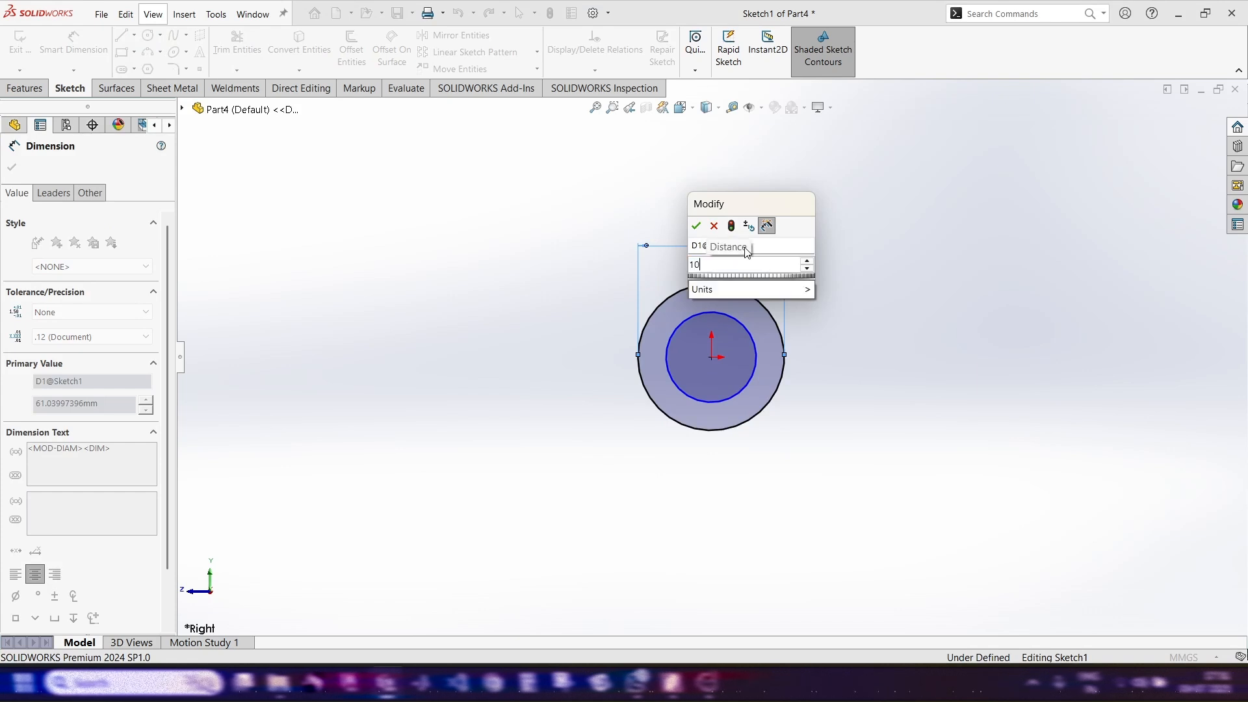
{"action": "key", "text": "Return"}
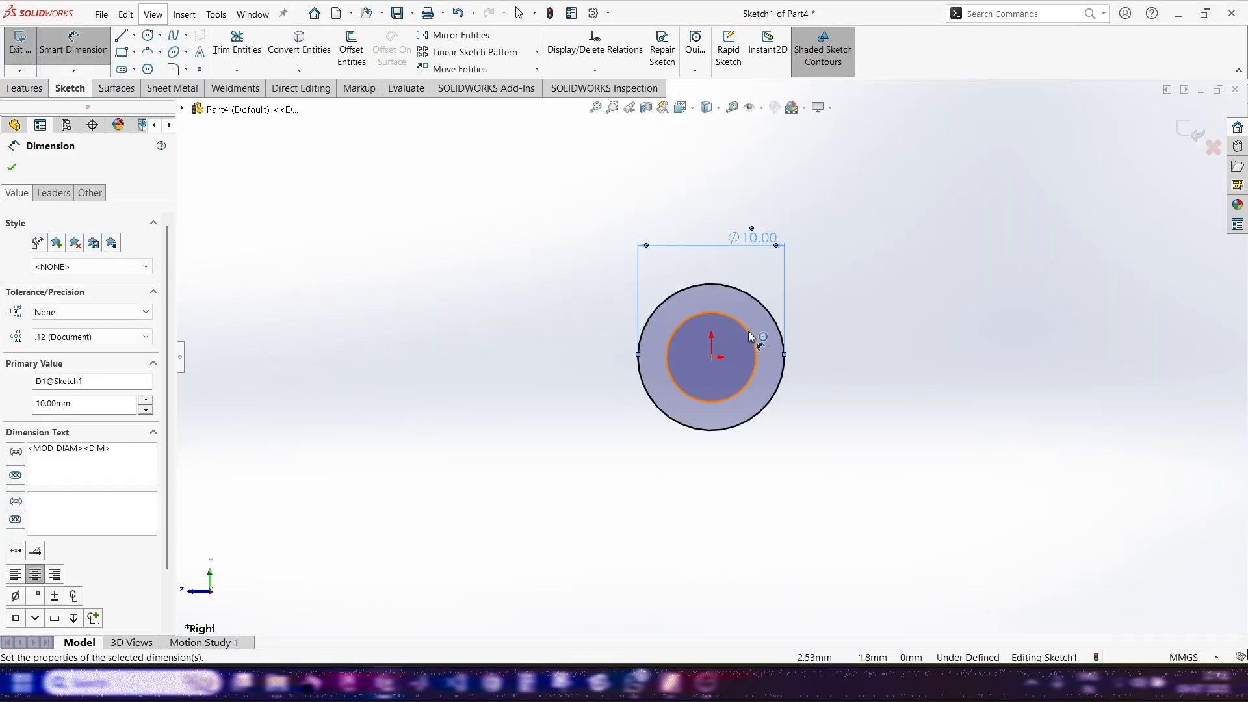
{"action": "left_click", "coordinate": [752, 340]}
{"action": "left_click", "coordinate": [856, 299]}
{"action": "type", "text": "5"}
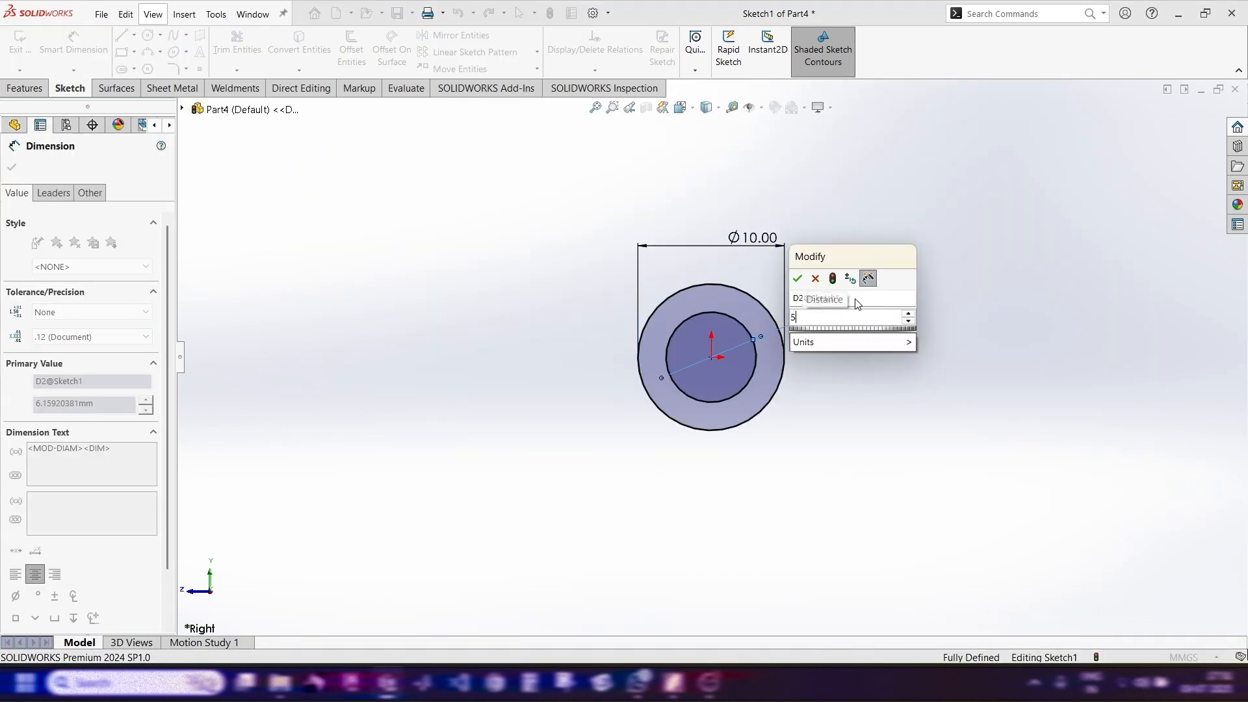
{"action": "key", "text": "Return"}
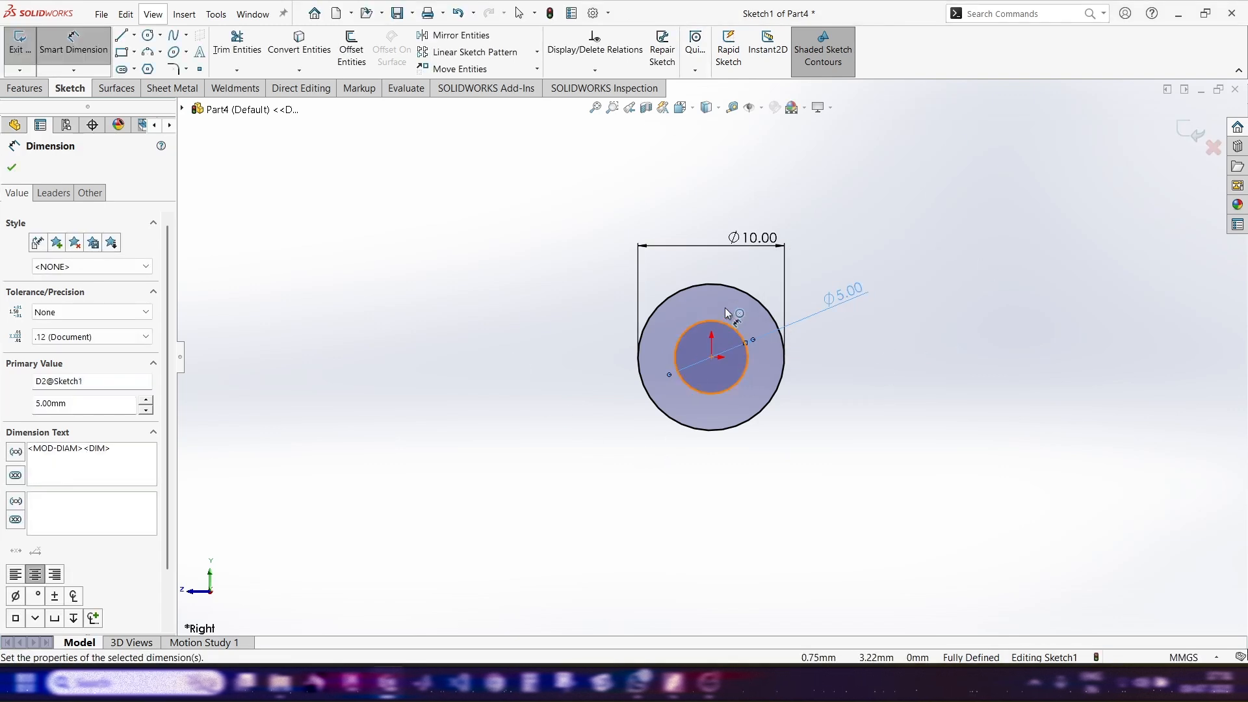
Extrude the ring profile as a boss with a Blind depth of 30 mm in the reversed direction
{"action": "left_click", "coordinate": [25, 89]}
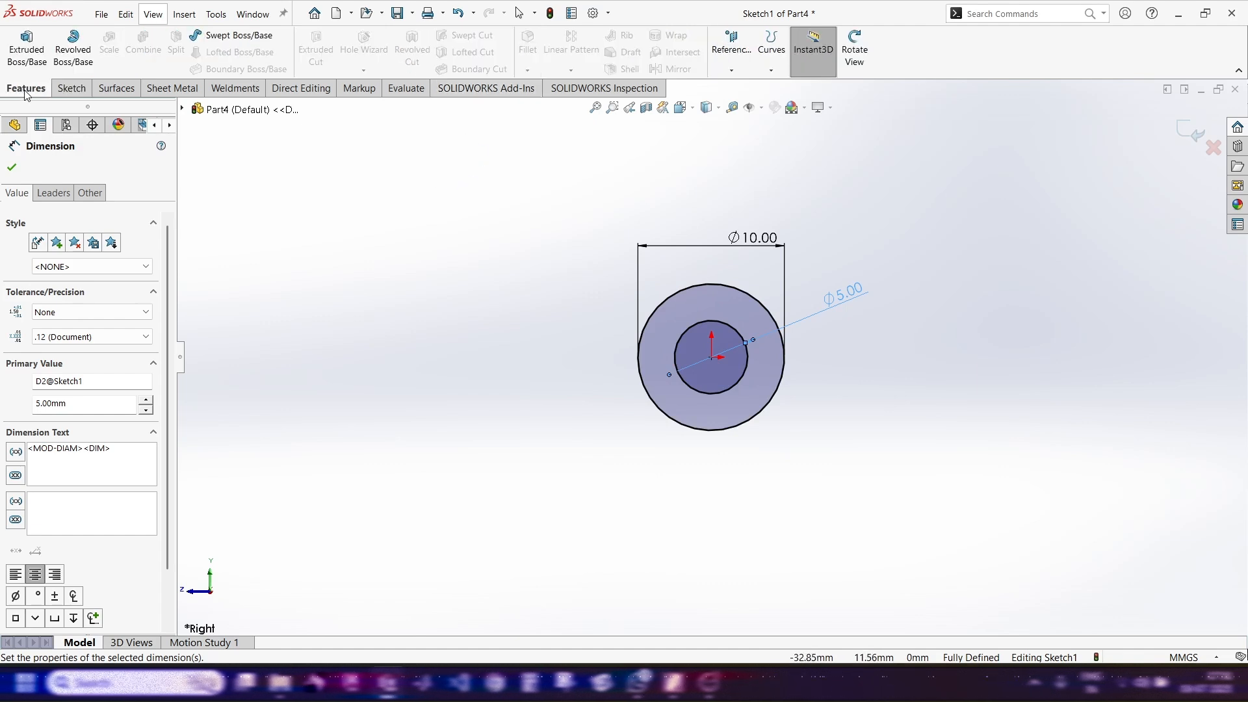
{"action": "left_click", "coordinate": [28, 44]}
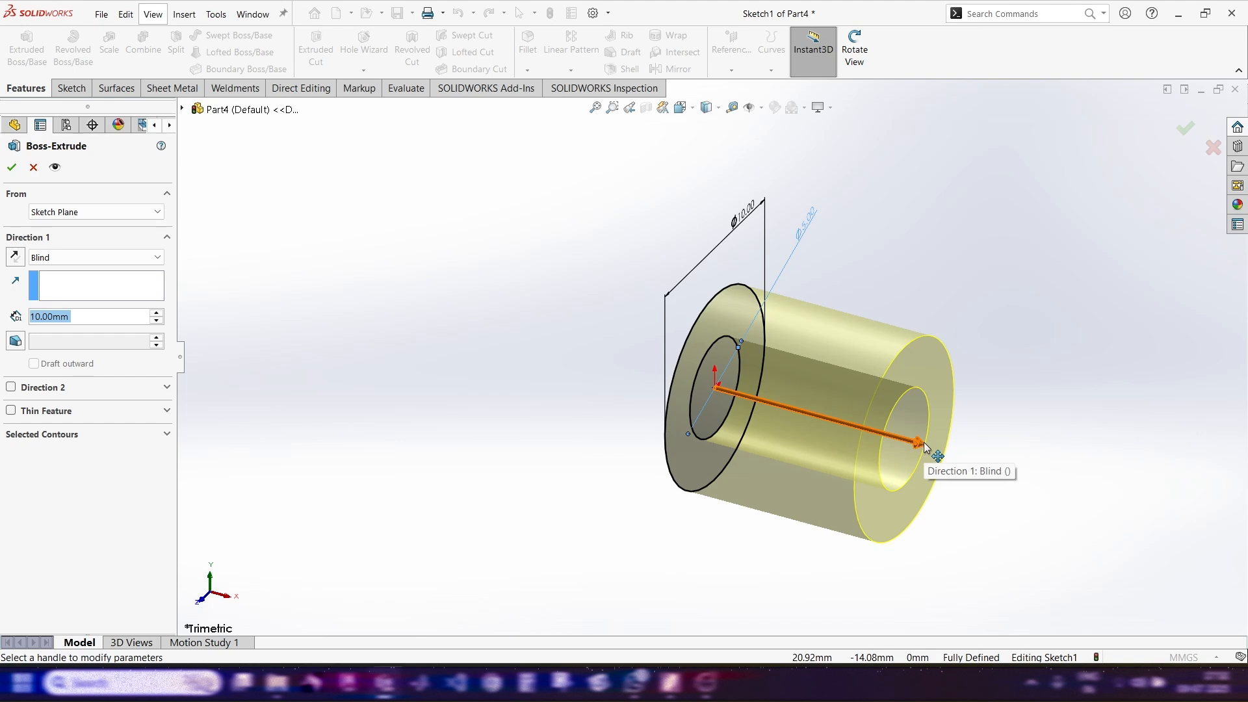
{"action": "left_click", "coordinate": [16, 258]}
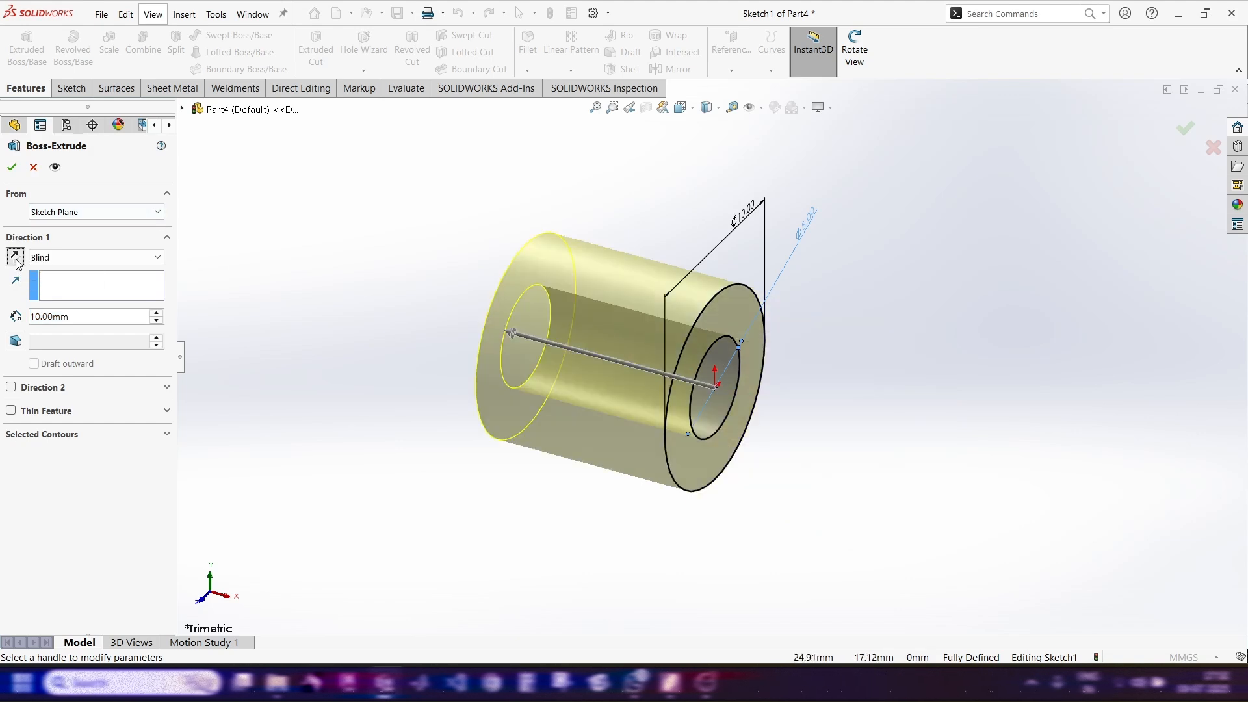
{"action": "left_click", "coordinate": [93, 319]}
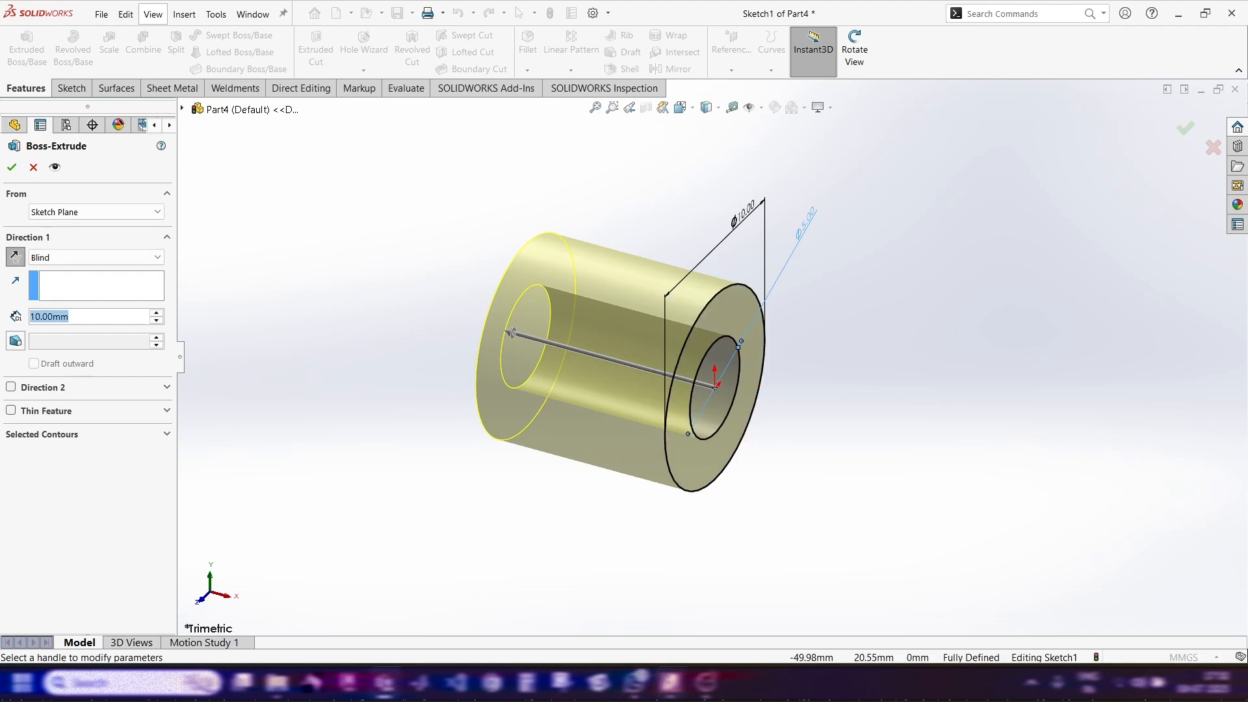
{"action": "left_click", "coordinate": [671, 682]}
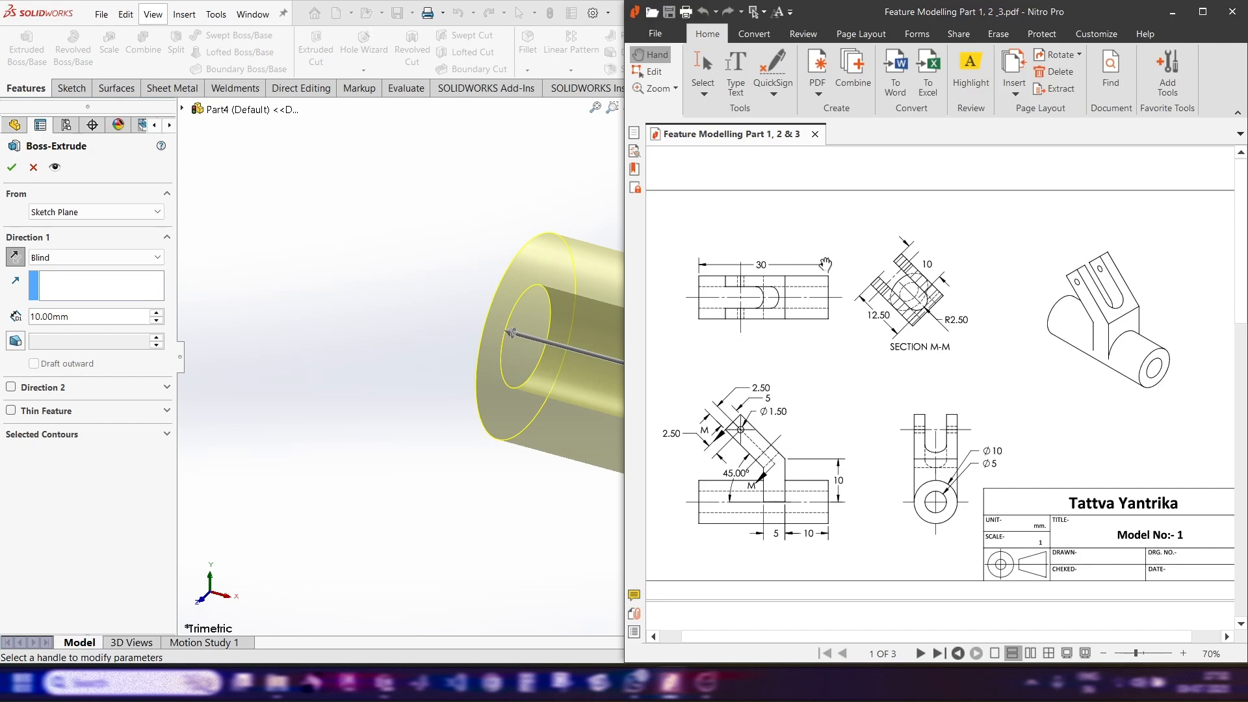
{"action": "left_click", "coordinate": [68, 316]}
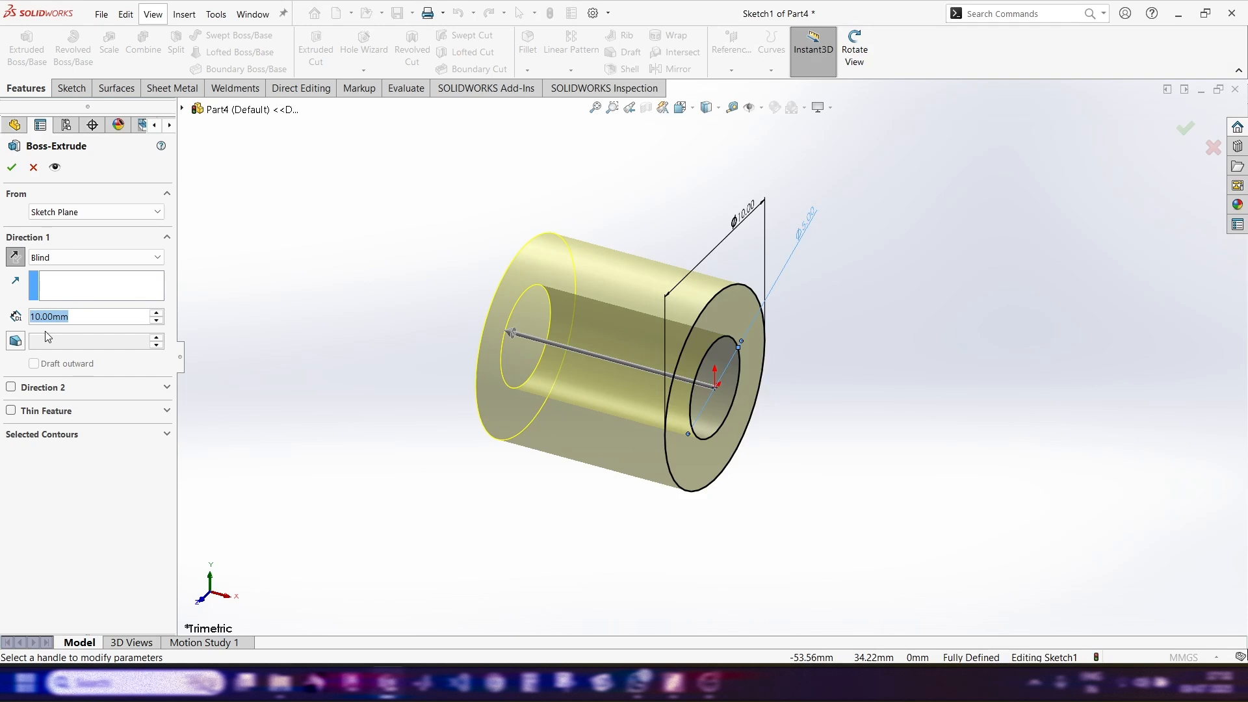
{"action": "type", "text": "30"}
{"action": "key", "text": "Return"}
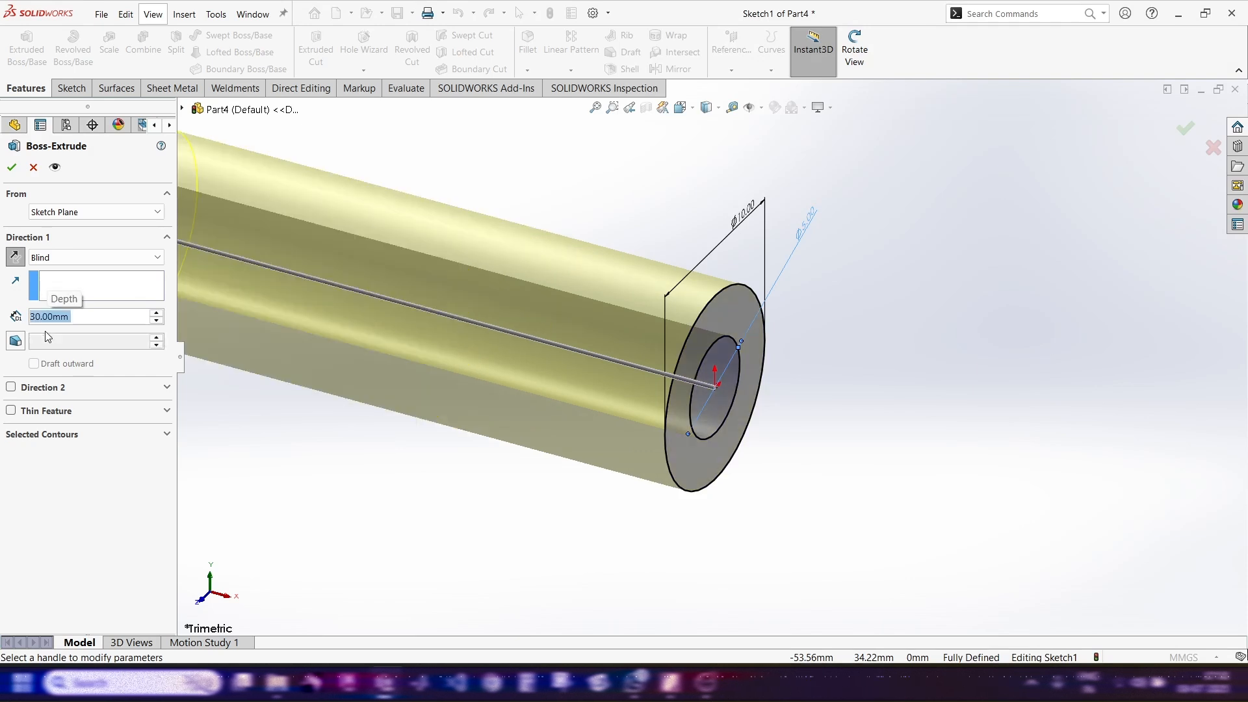
{"action": "scroll", "coordinate": [495, 426], "scroll_direction": "up", "scroll_amount": 3}
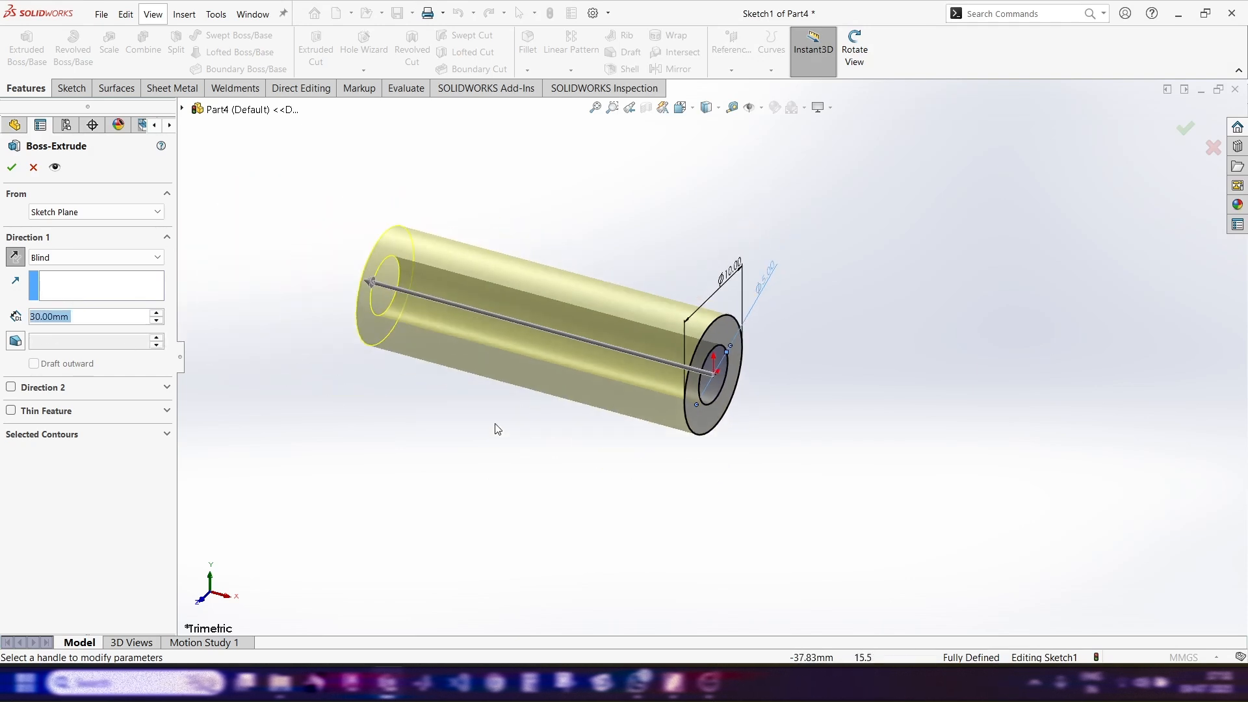
{"action": "scroll", "coordinate": [473, 237], "scroll_direction": "down", "scroll_amount": 1}
{"action": "scroll", "coordinate": [331, 306], "scroll_direction": "down", "scroll_amount": 2}
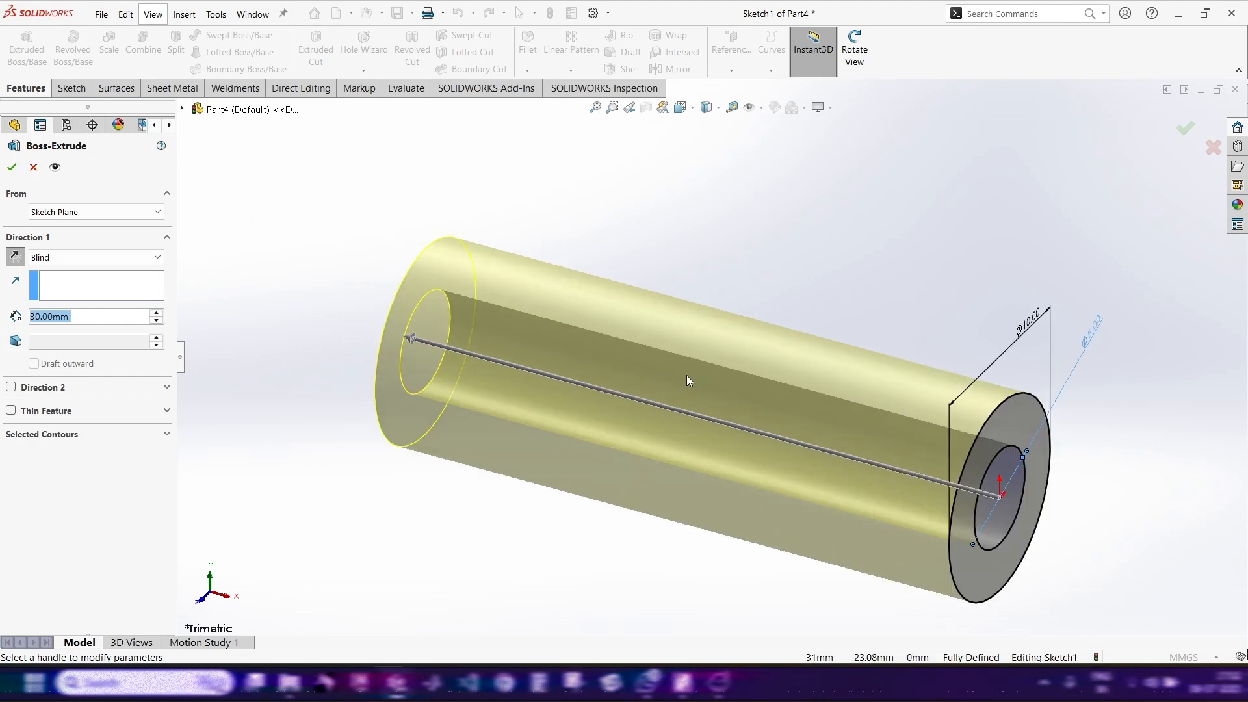
{"action": "scroll", "coordinate": [685, 372], "scroll_direction": "up", "scroll_amount": 2}
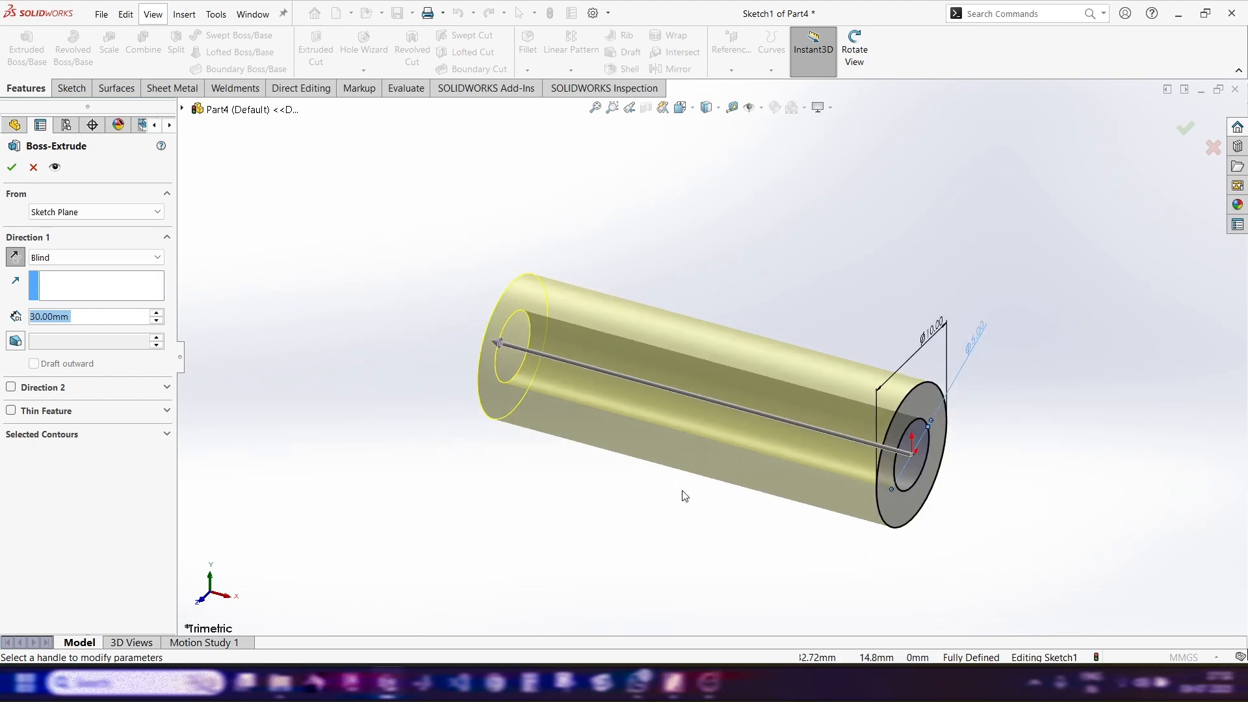
{"action": "left_click", "coordinate": [12, 167]}
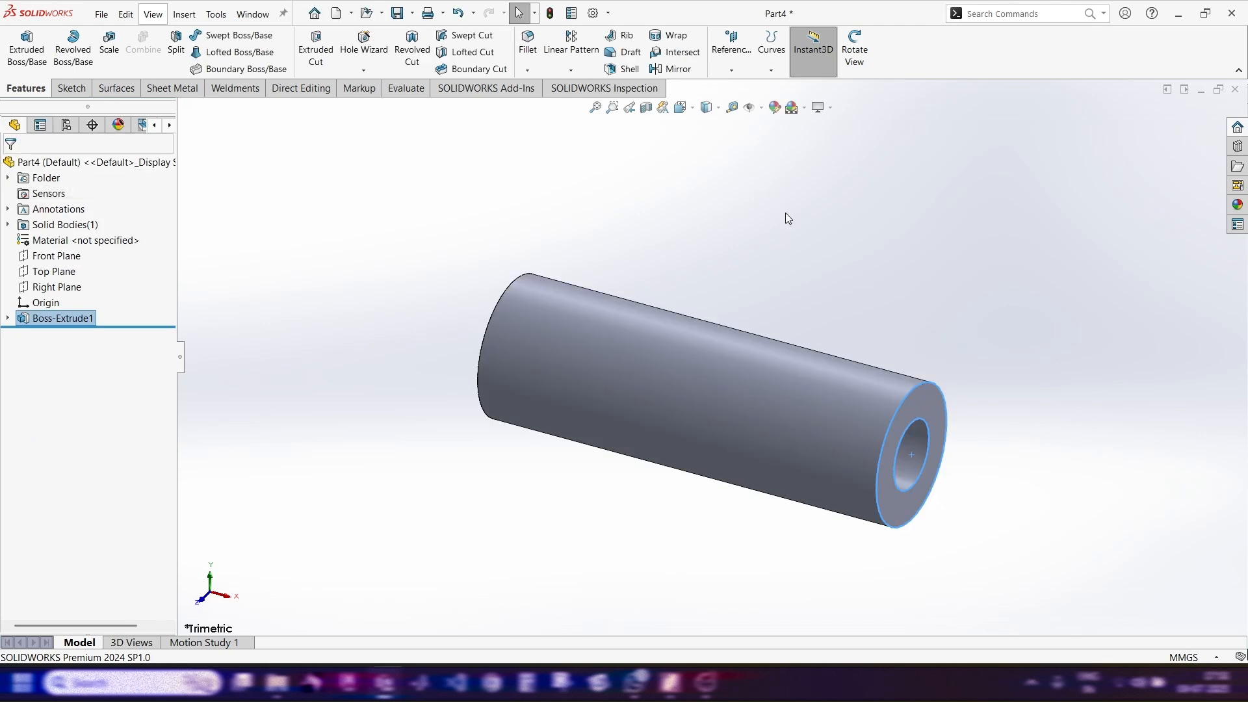
Consult the PDF drawing again and start a new sketch on the Front Plane
{"action": "key", "text": "alt+Tab"}
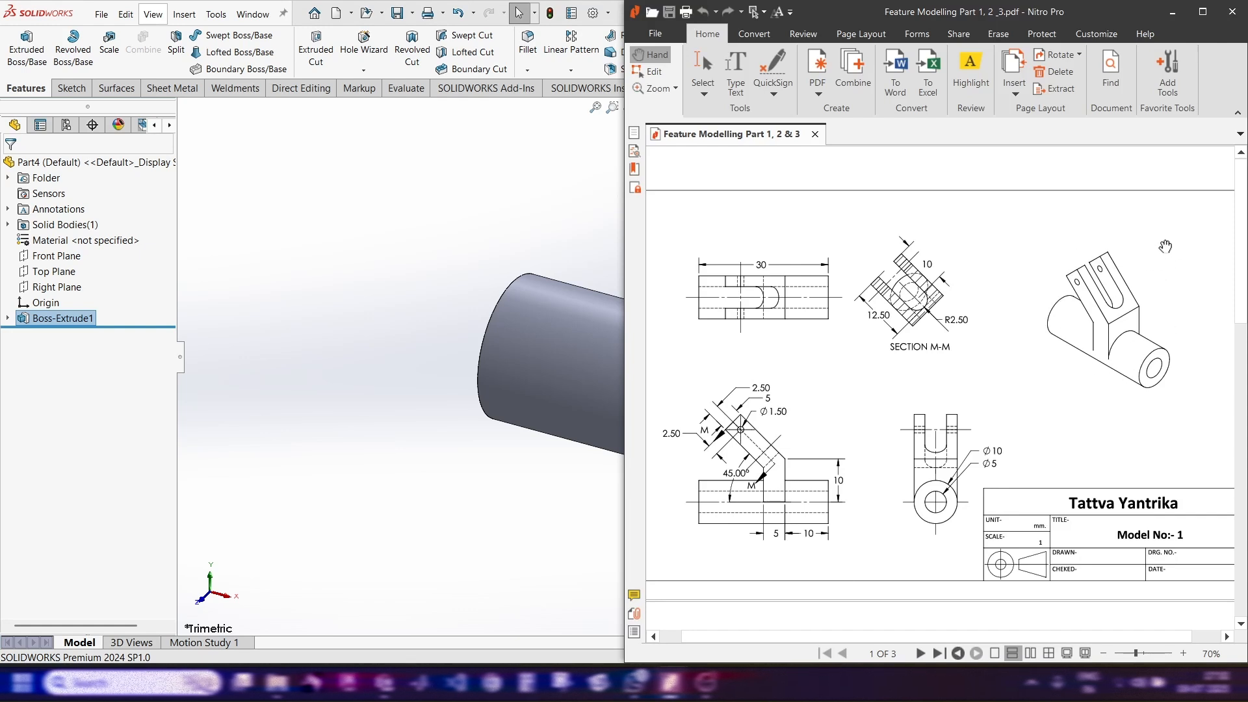
{"action": "left_click", "coordinate": [75, 257]}
{"action": "left_click", "coordinate": [89, 232]}
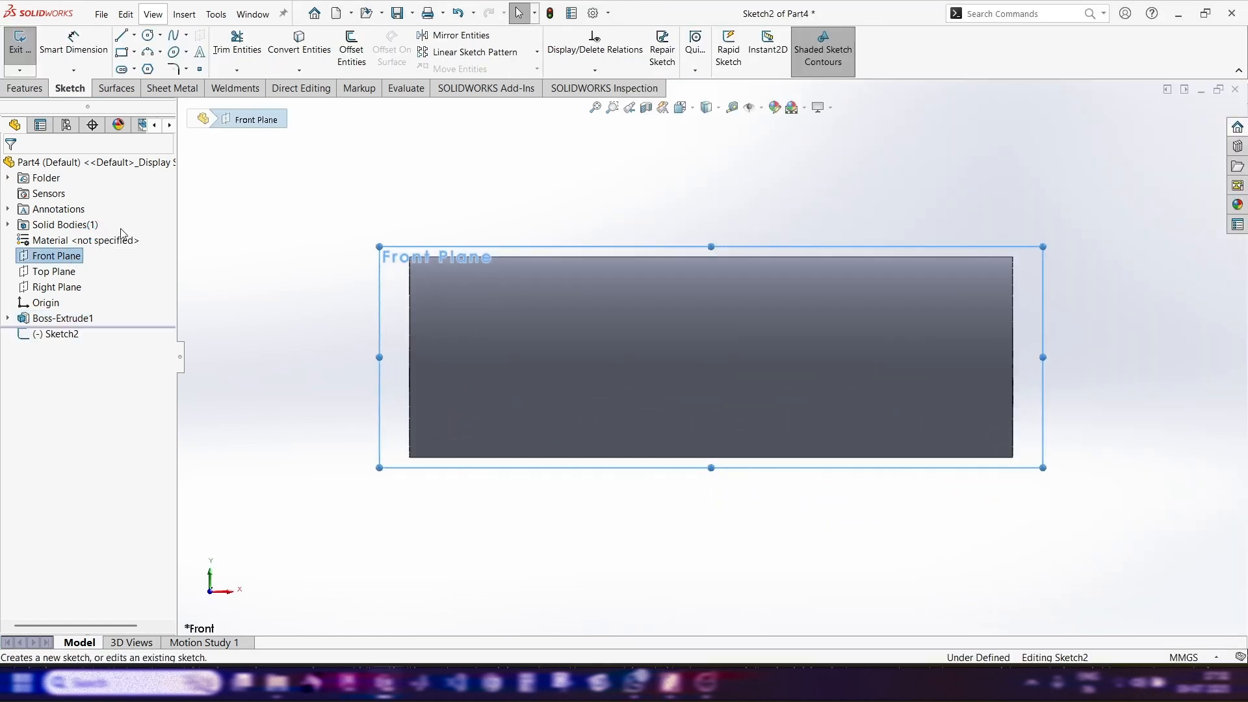
Draw a horizontal centerline along the tube's axis, from the midpoint of the far end edge to the origin
{"action": "left_click", "coordinate": [134, 36]}
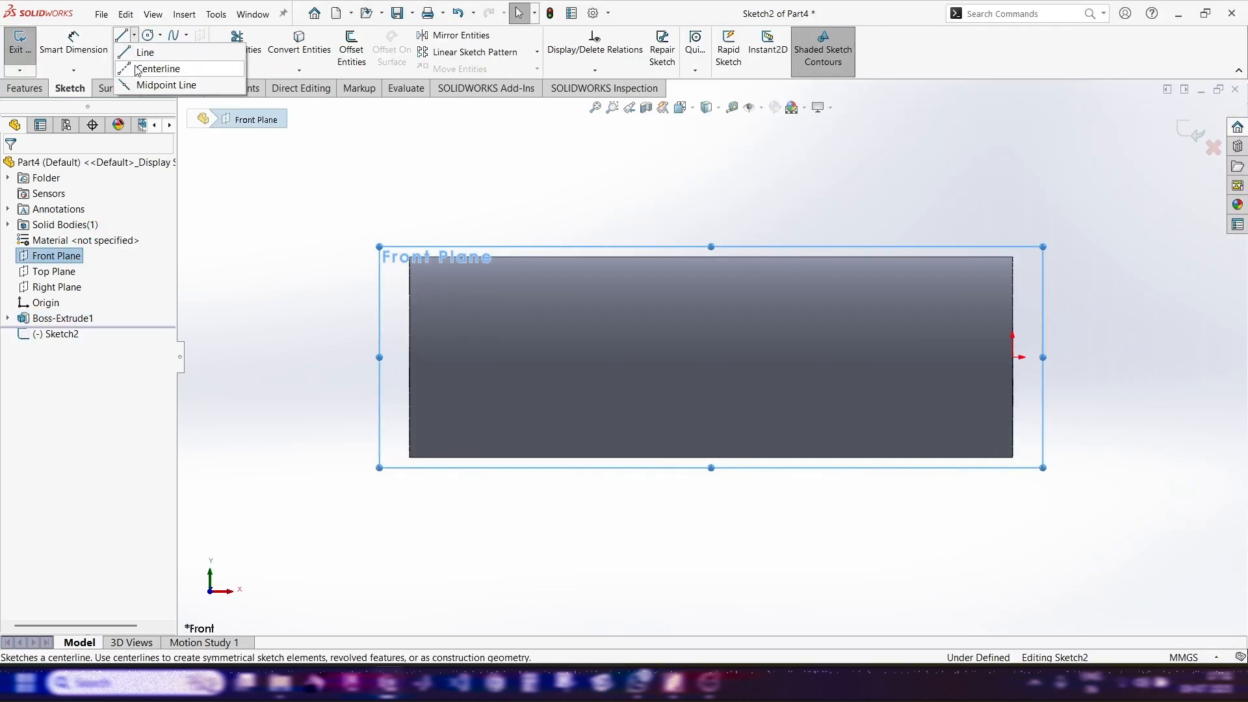
{"action": "left_click", "coordinate": [158, 68]}
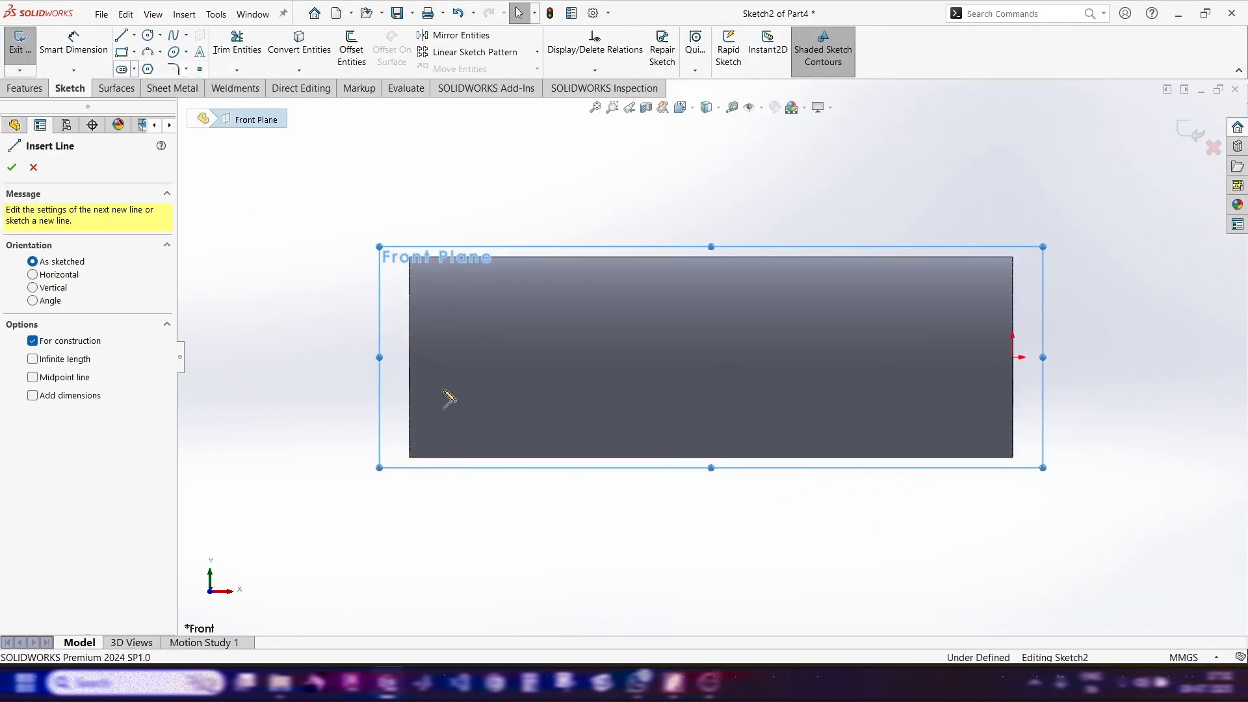
{"action": "left_click", "coordinate": [410, 357]}
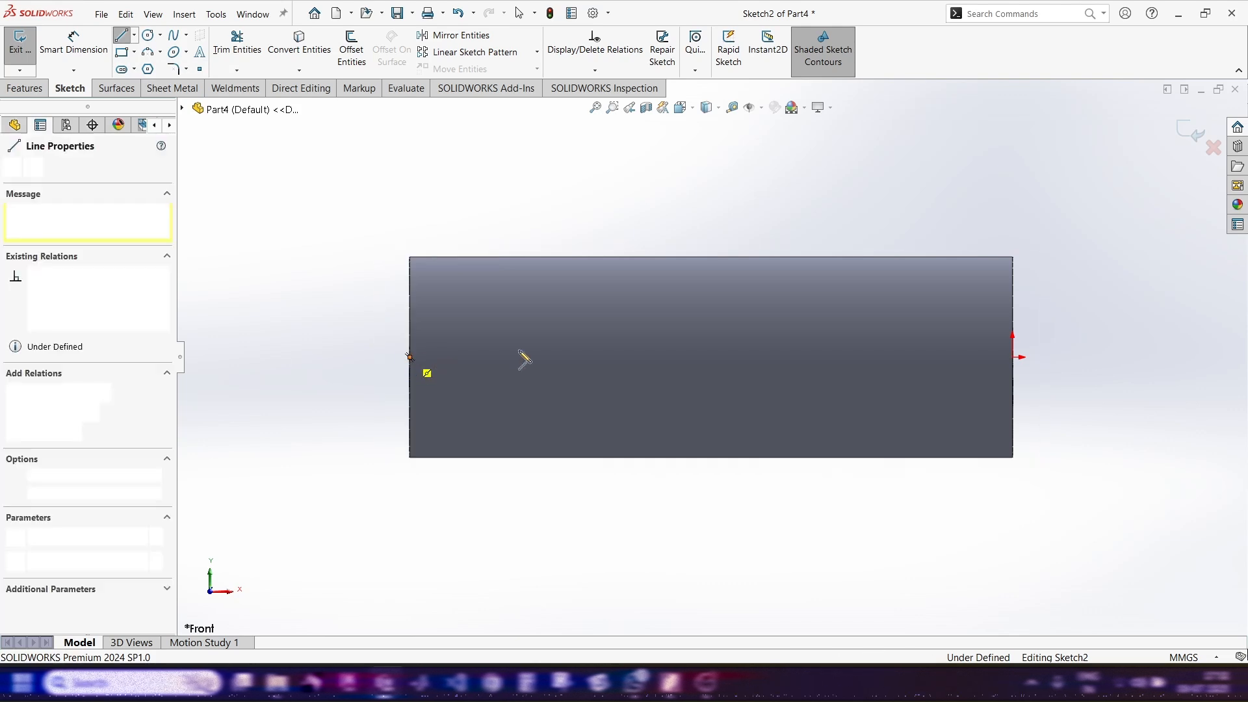
{"action": "left_click", "coordinate": [1012, 356]}
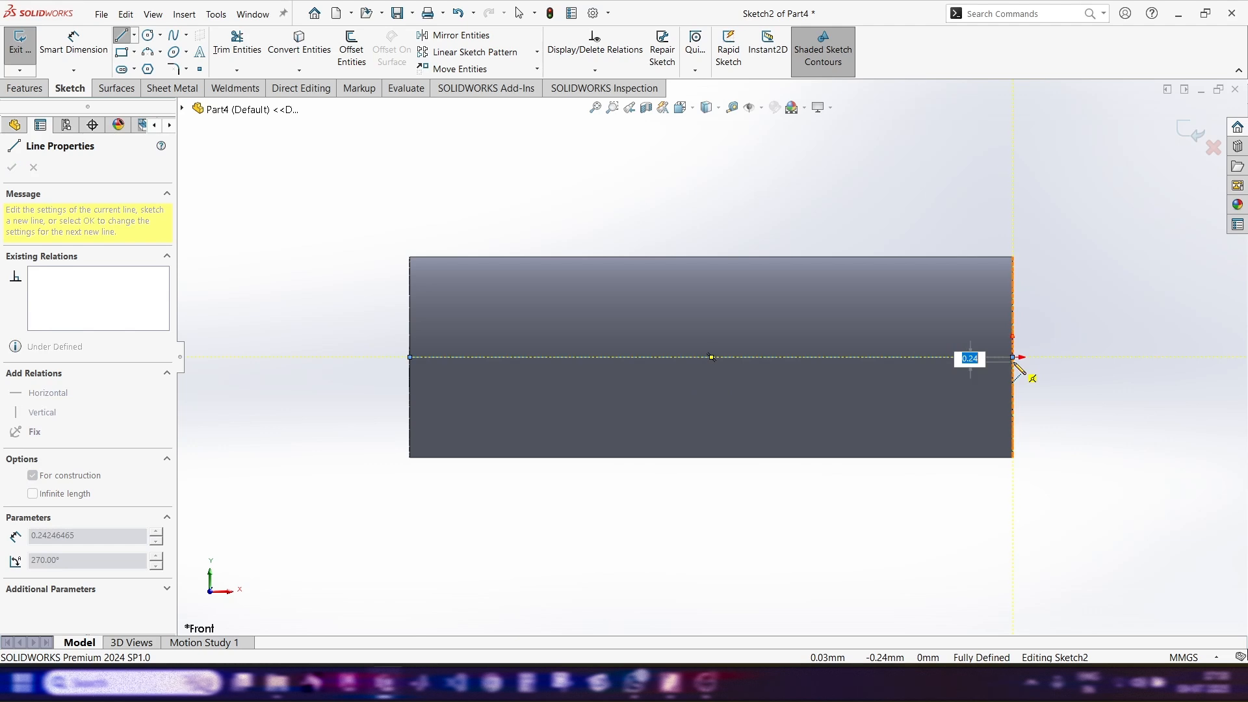
{"action": "key", "text": "Escape"}
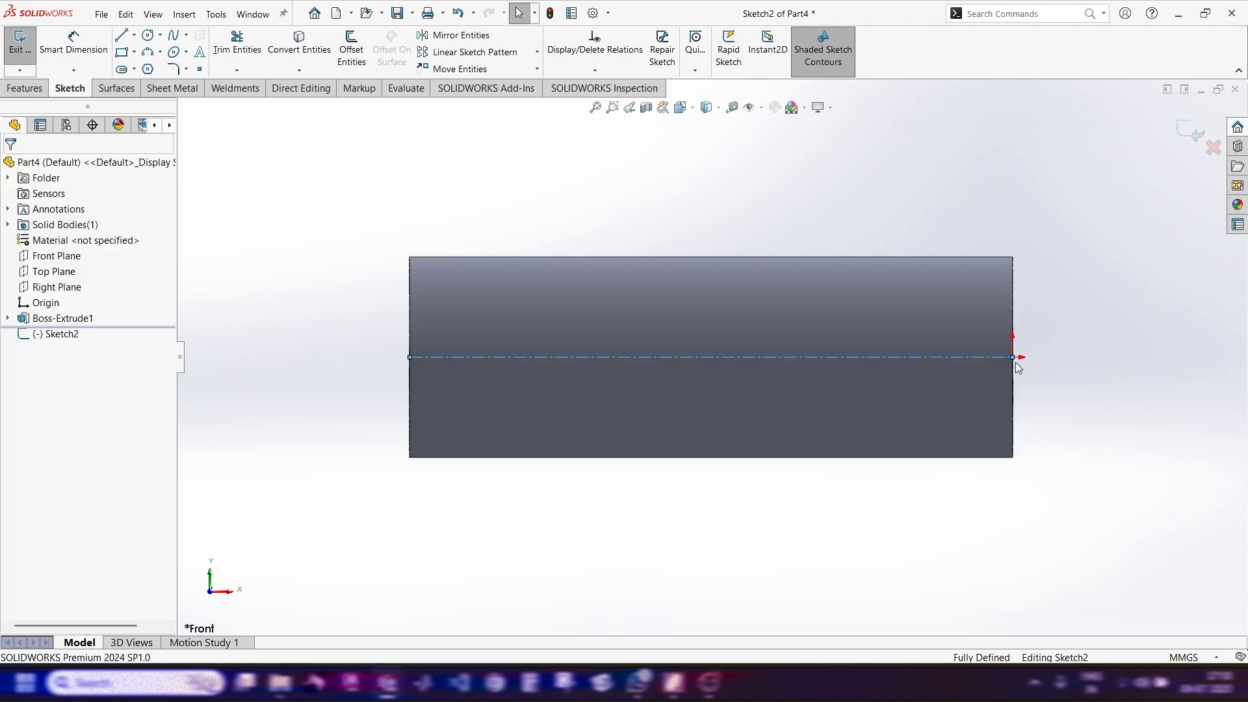
{"action": "left_click", "coordinate": [1007, 368]}
After checking the PDF drawing, sketch a closed six-line bent arm outline from the tube's centerline, about 2.1 mm wide with a 7.8 mm upright
{"action": "left_click", "coordinate": [684, 682]}
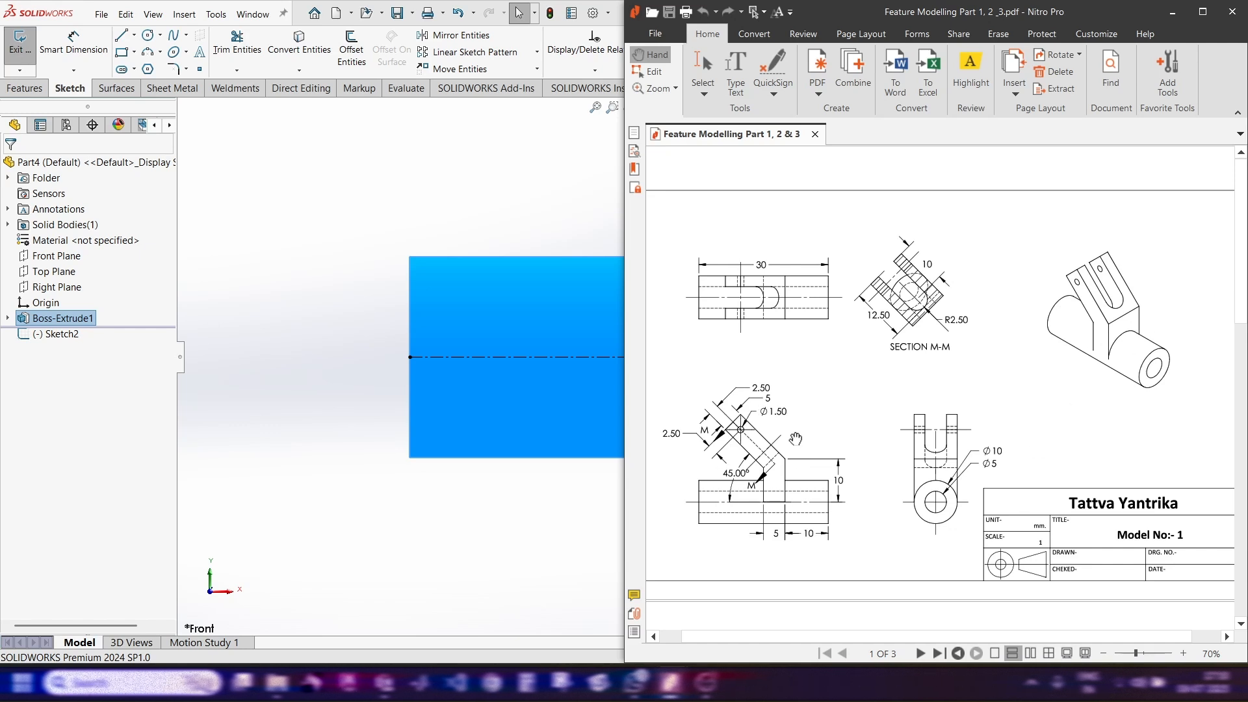
{"action": "left_click_drag", "start_coordinate": [738, 494], "coordinate": [761, 482]}
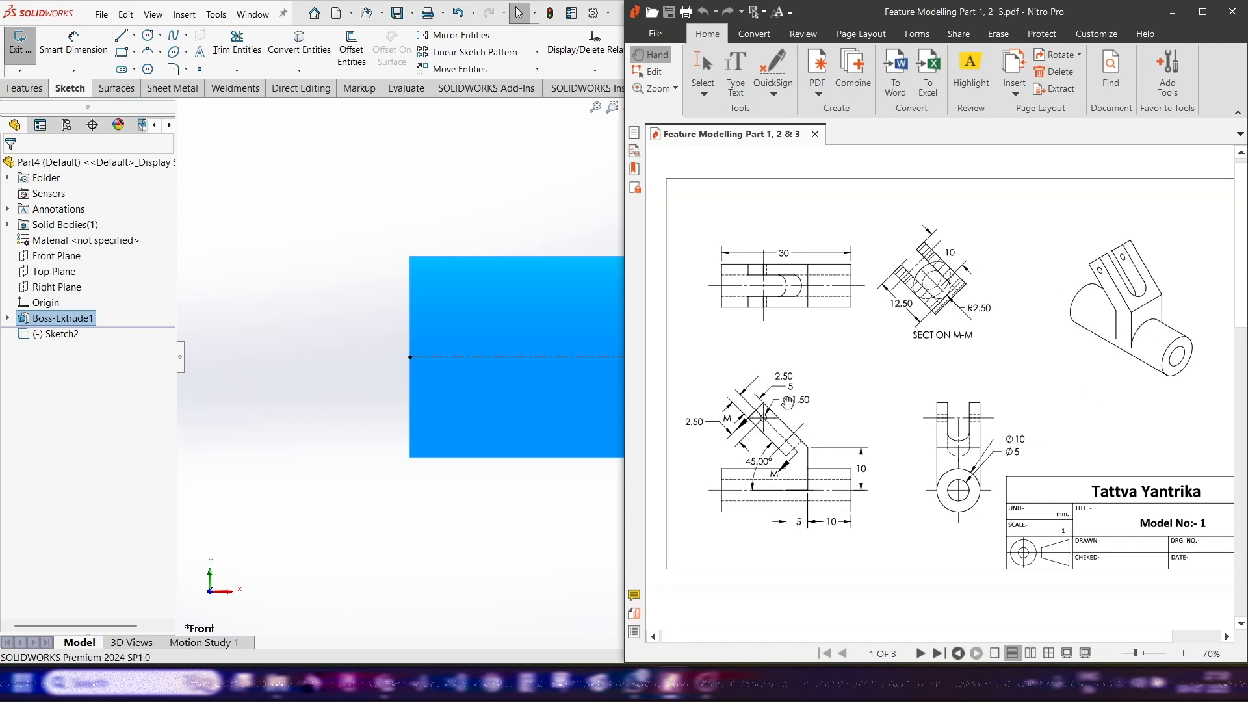
{"action": "left_click", "coordinate": [504, 209]}
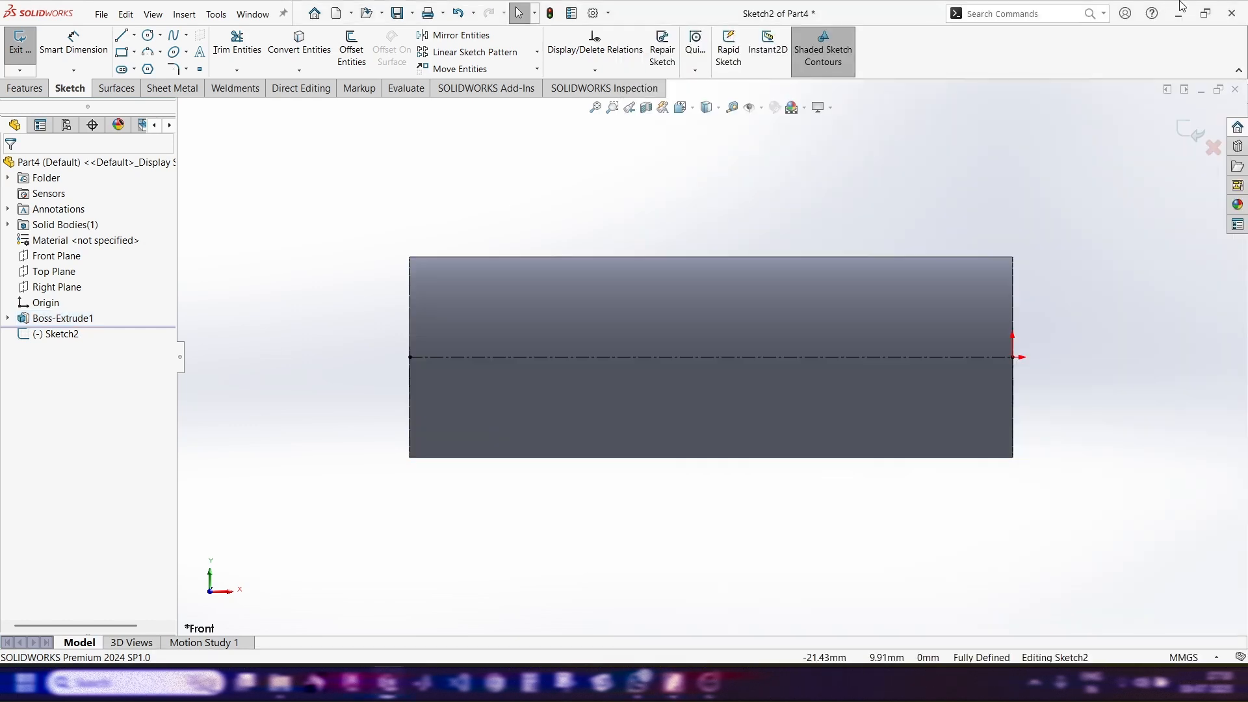
{"action": "left_click", "coordinate": [123, 37]}
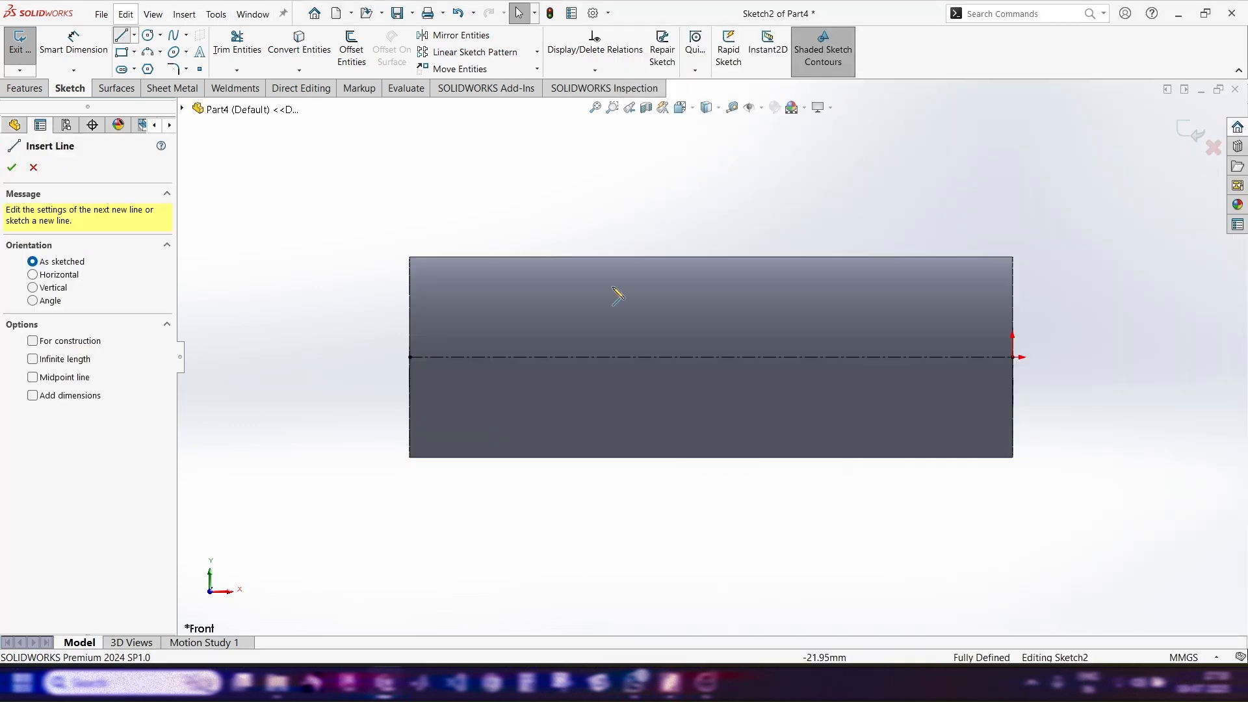
{"action": "left_click", "coordinate": [774, 356]}
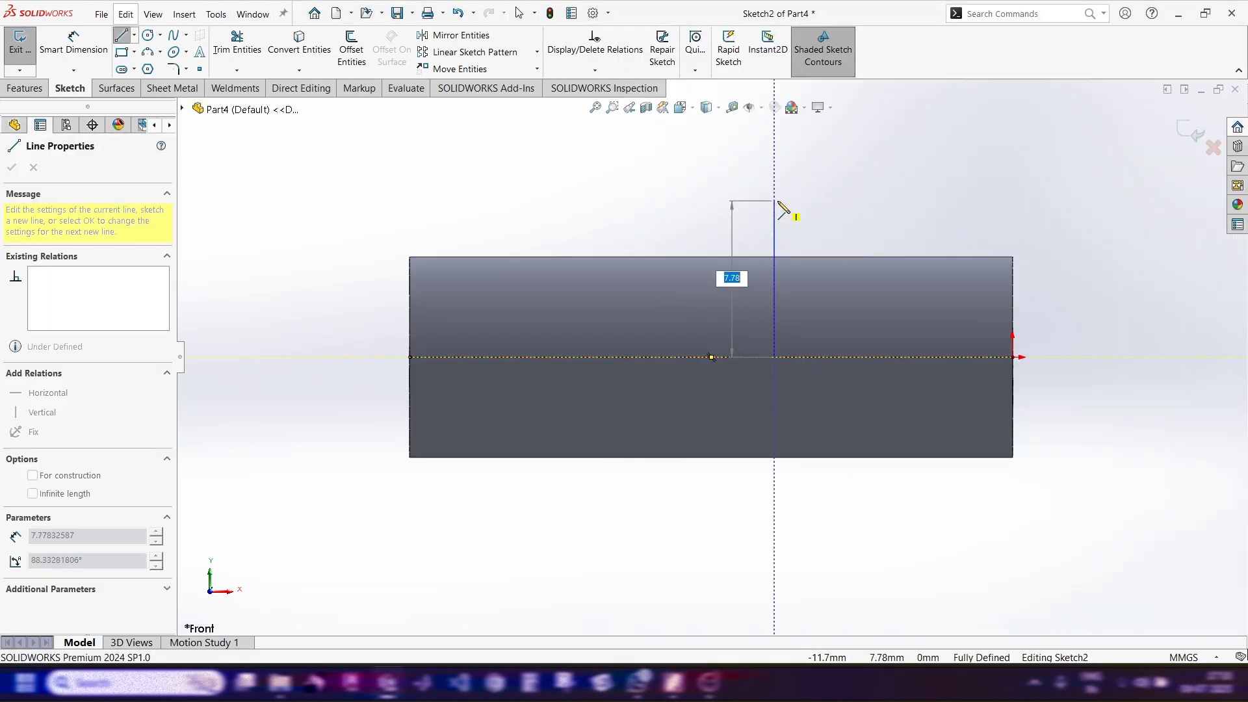
{"action": "left_click", "coordinate": [774, 201]}
{"action": "left_click", "coordinate": [674, 125]}
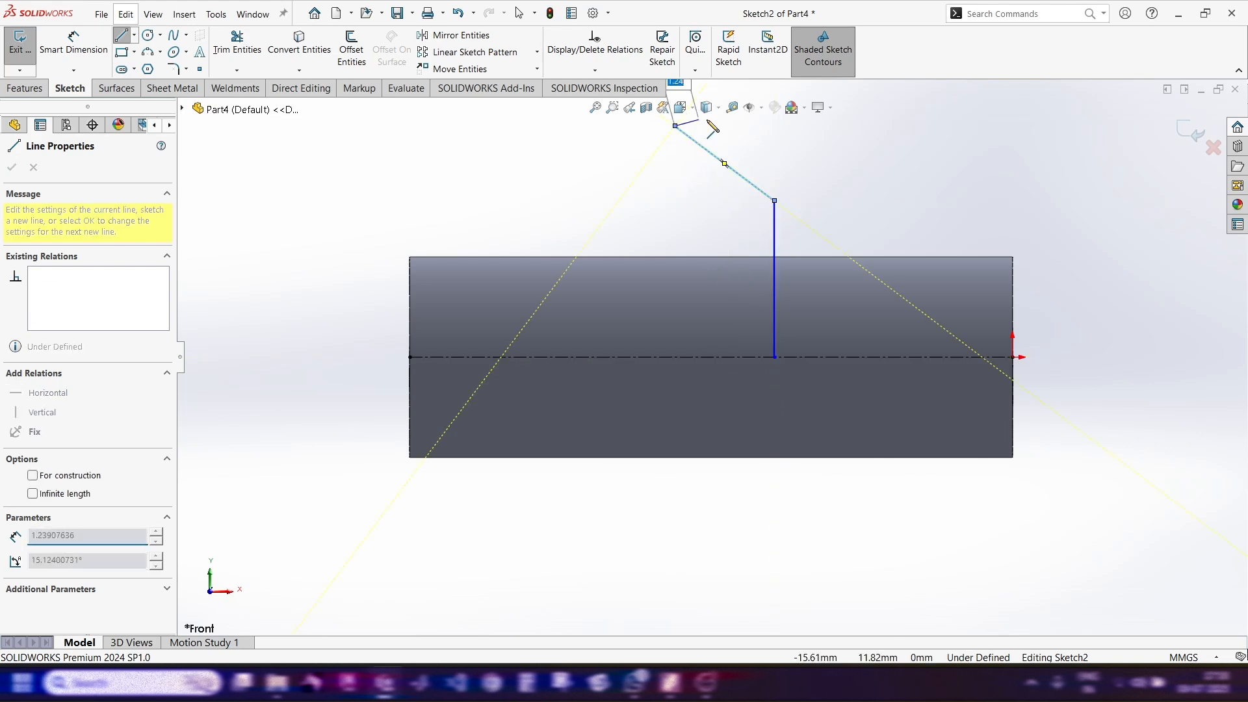
{"action": "middle_click_drag", "start_coordinate": [702, 110], "coordinate": [705, 168], "text": "ctrl"}
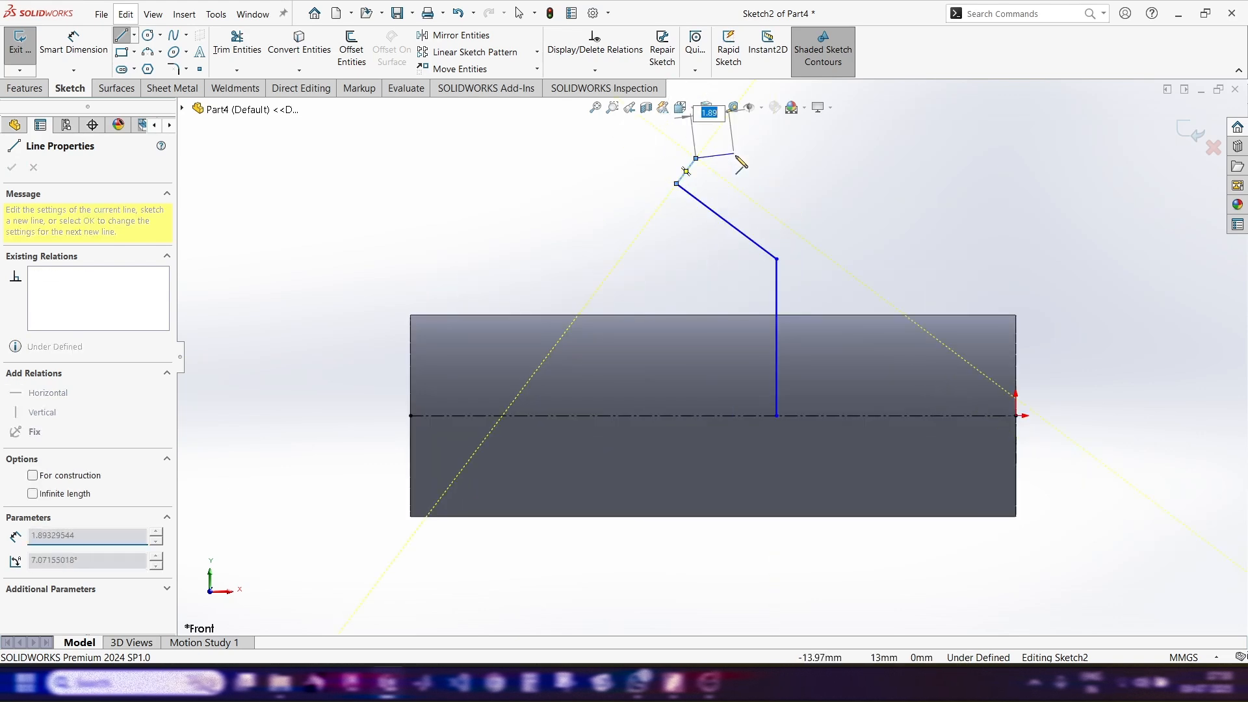
{"action": "left_click", "coordinate": [695, 158]}
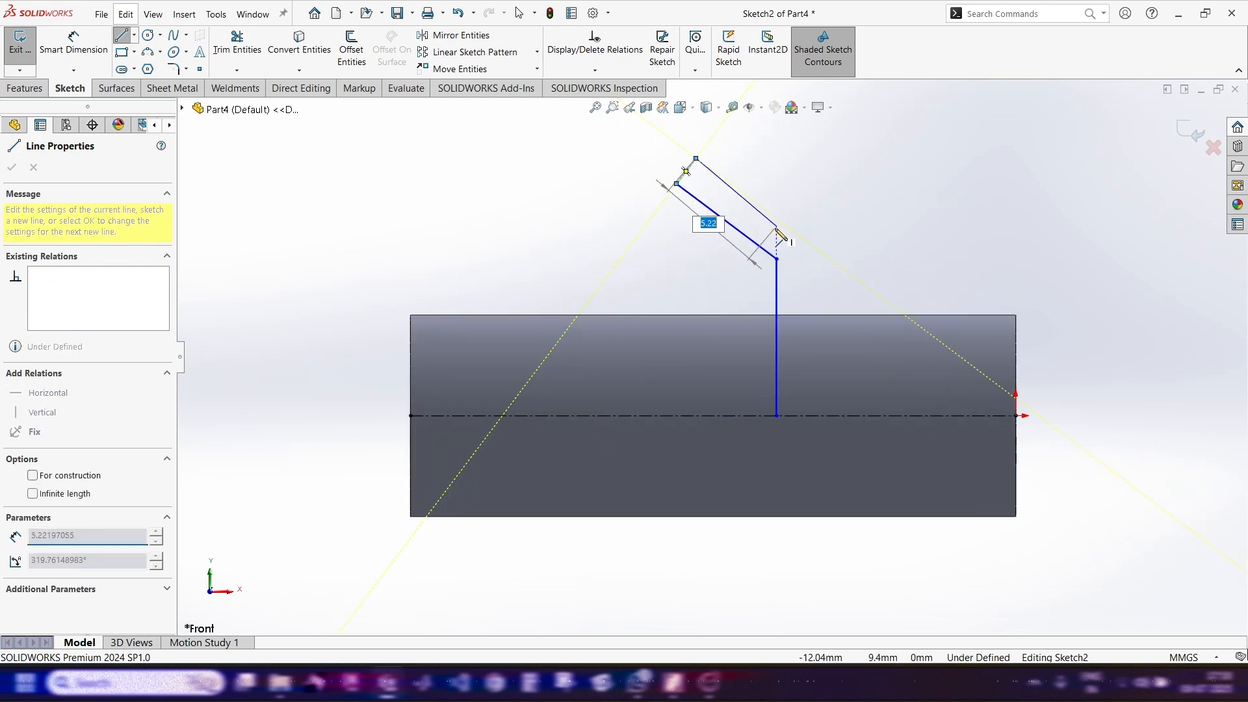
{"action": "left_click", "coordinate": [818, 250]}
{"action": "left_click", "coordinate": [818, 415]}
{"action": "left_click", "coordinate": [778, 415]}
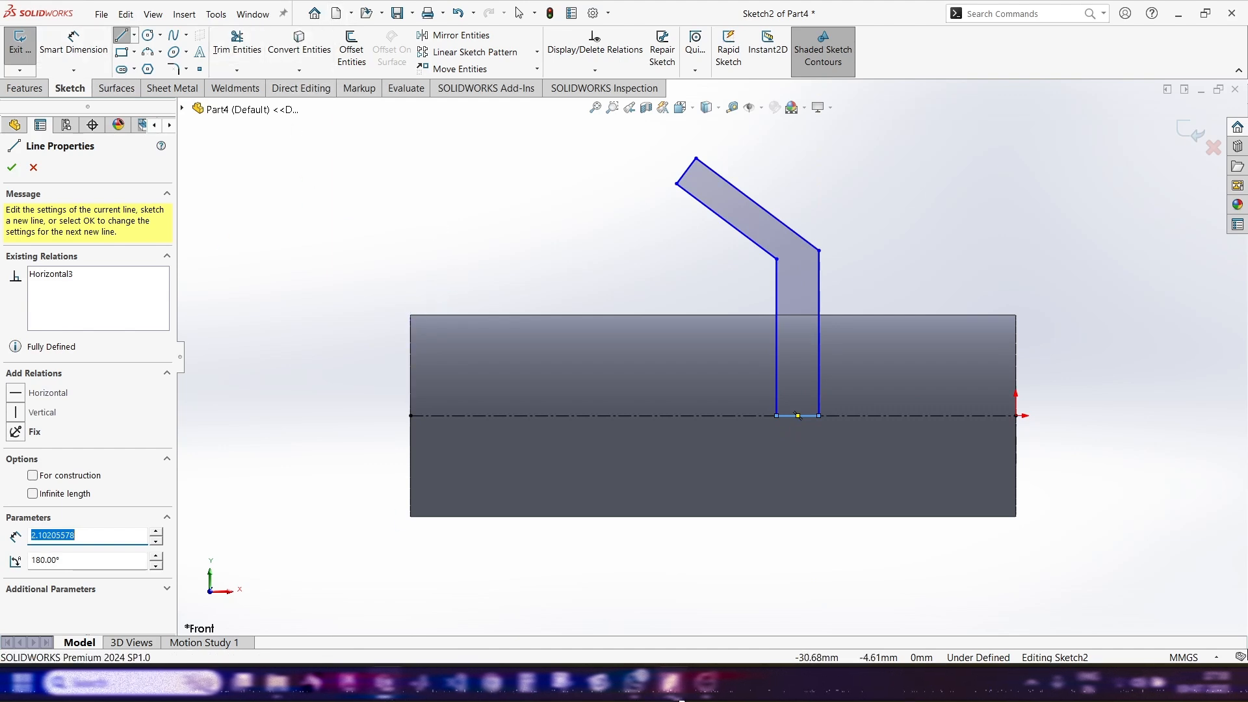
Check the arm's dimensions in the PDF drawing and dimension the profile's base line on the centerline to 5 mm
{"action": "left_click", "coordinate": [672, 682]}
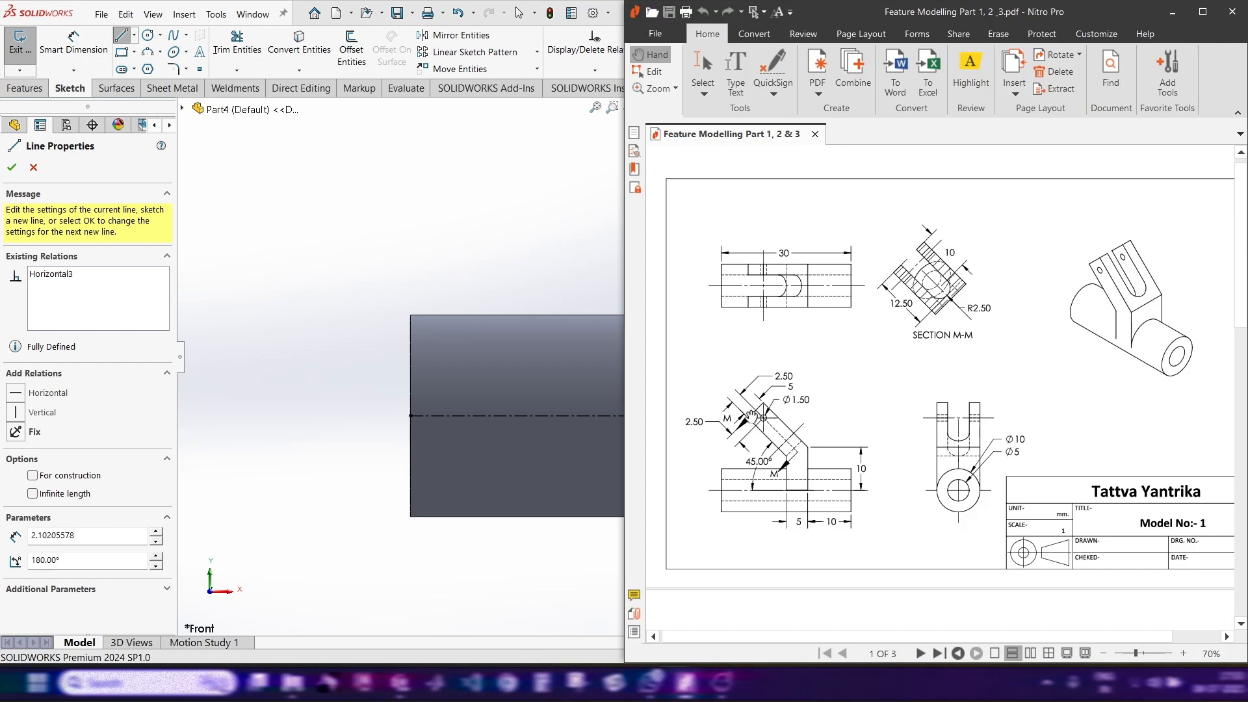
{"action": "left_click", "coordinate": [589, 250]}
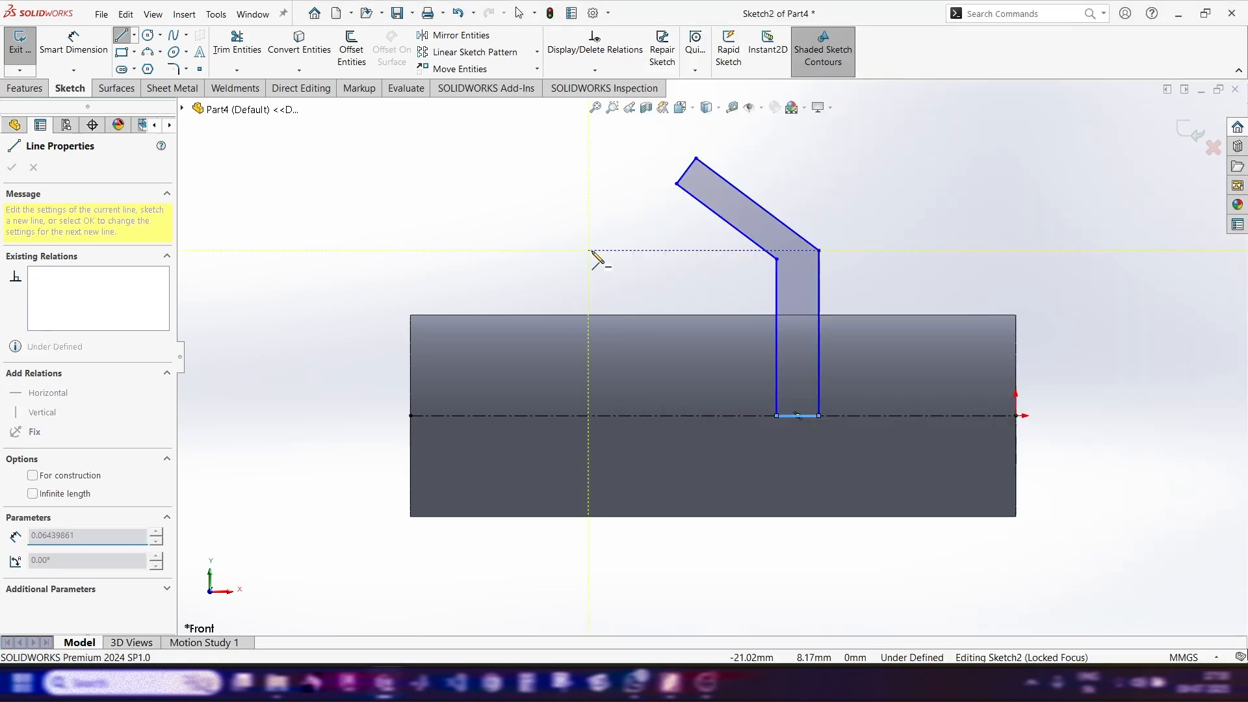
{"action": "key", "text": "Escape"}
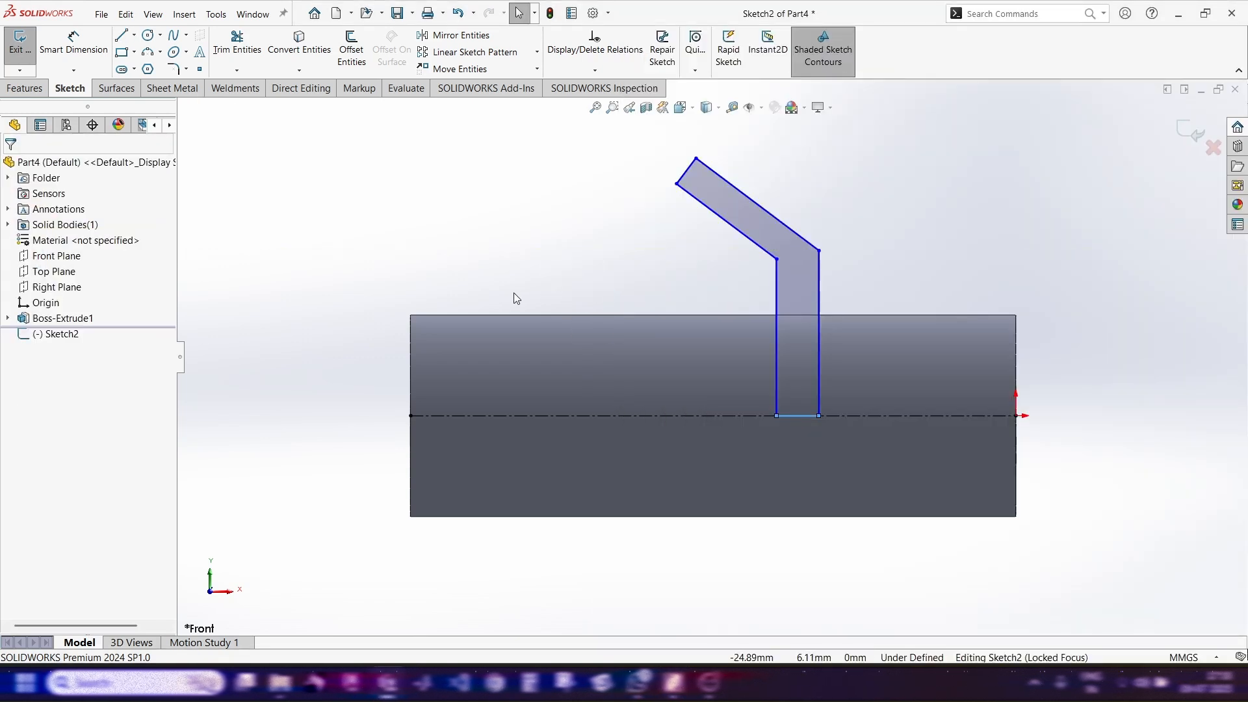
{"action": "left_click", "coordinate": [74, 40]}
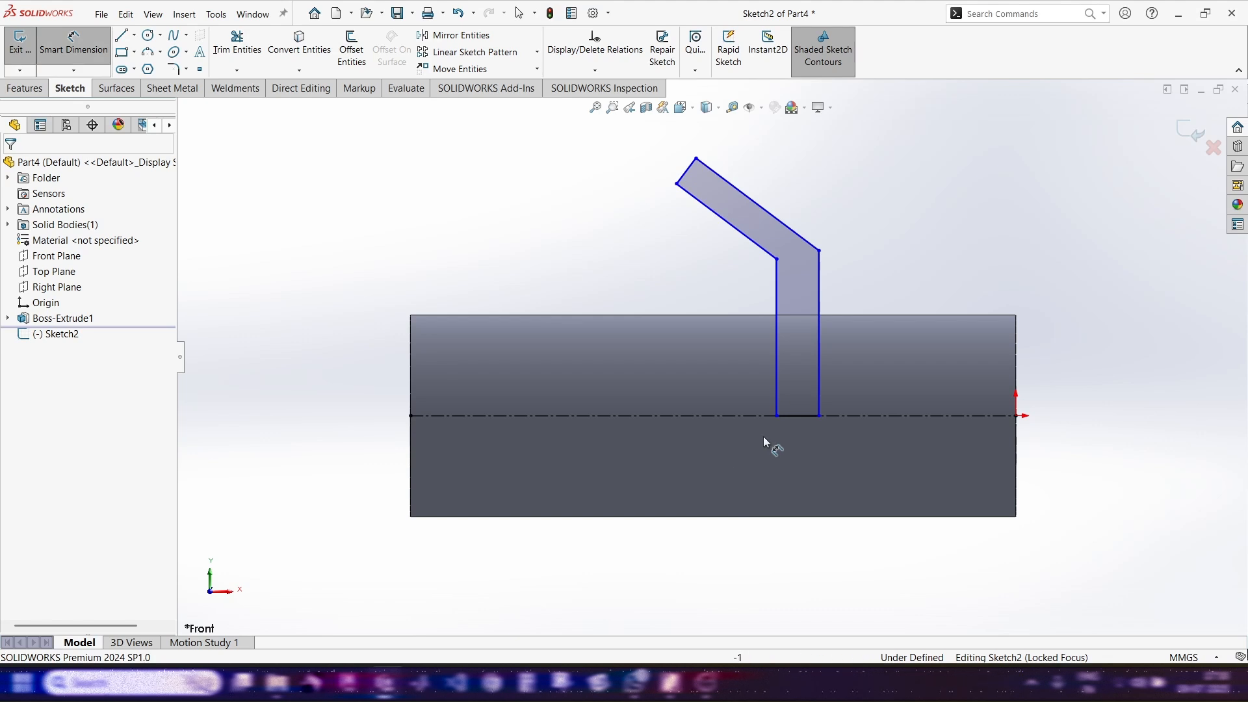
{"action": "left_click", "coordinate": [792, 413]}
{"action": "left_click", "coordinate": [771, 469]}
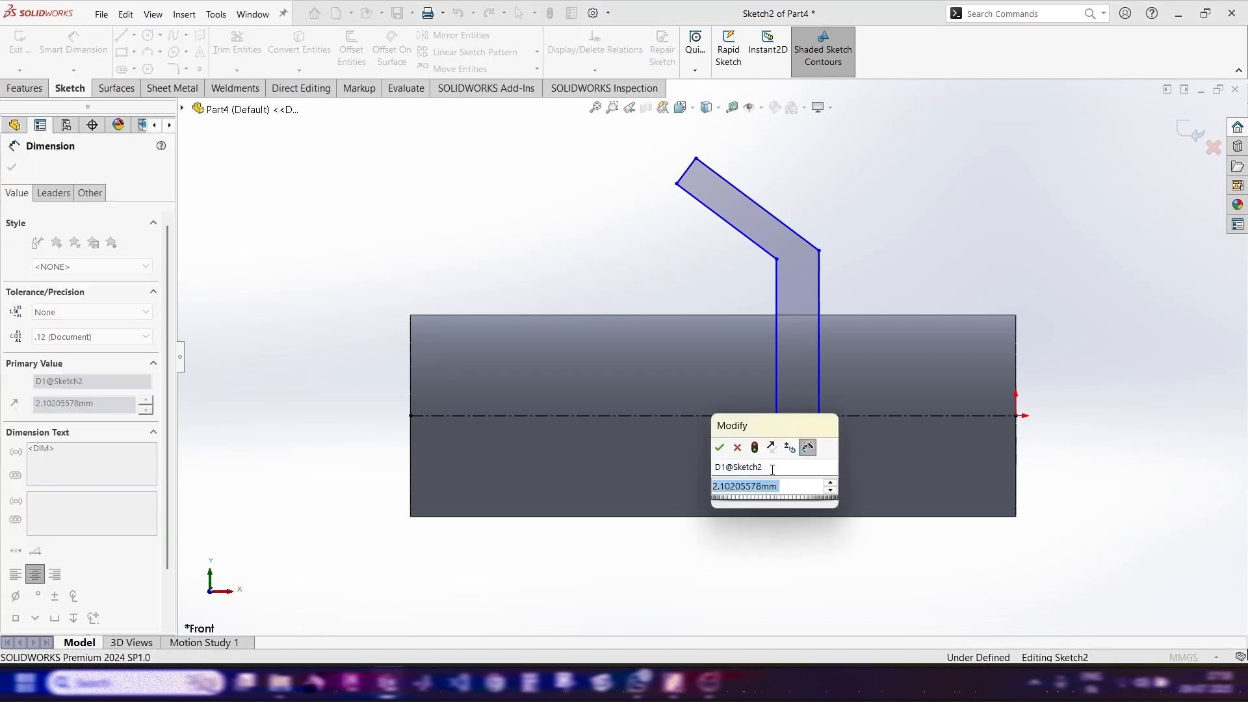
{"action": "type", "text": "5"}
{"action": "key", "text": "Return"}
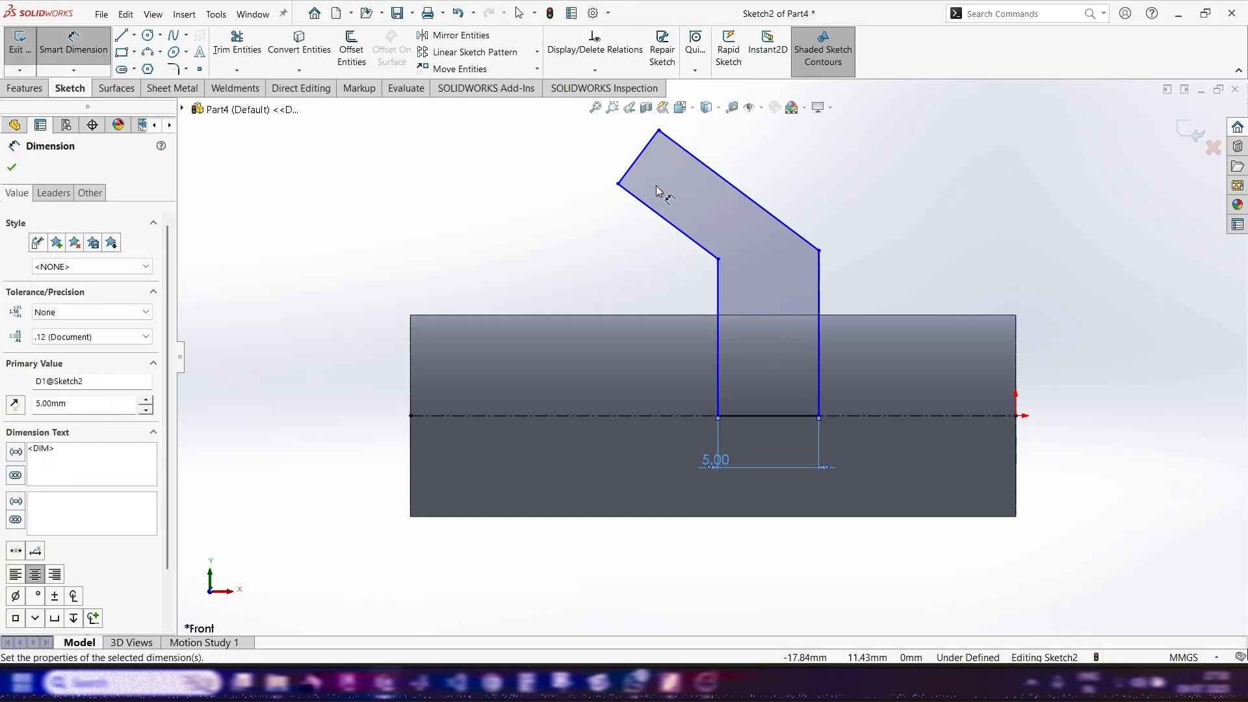
Dimension the short end line of the angled arm to 5 mm
{"action": "left_click", "coordinate": [630, 171]}
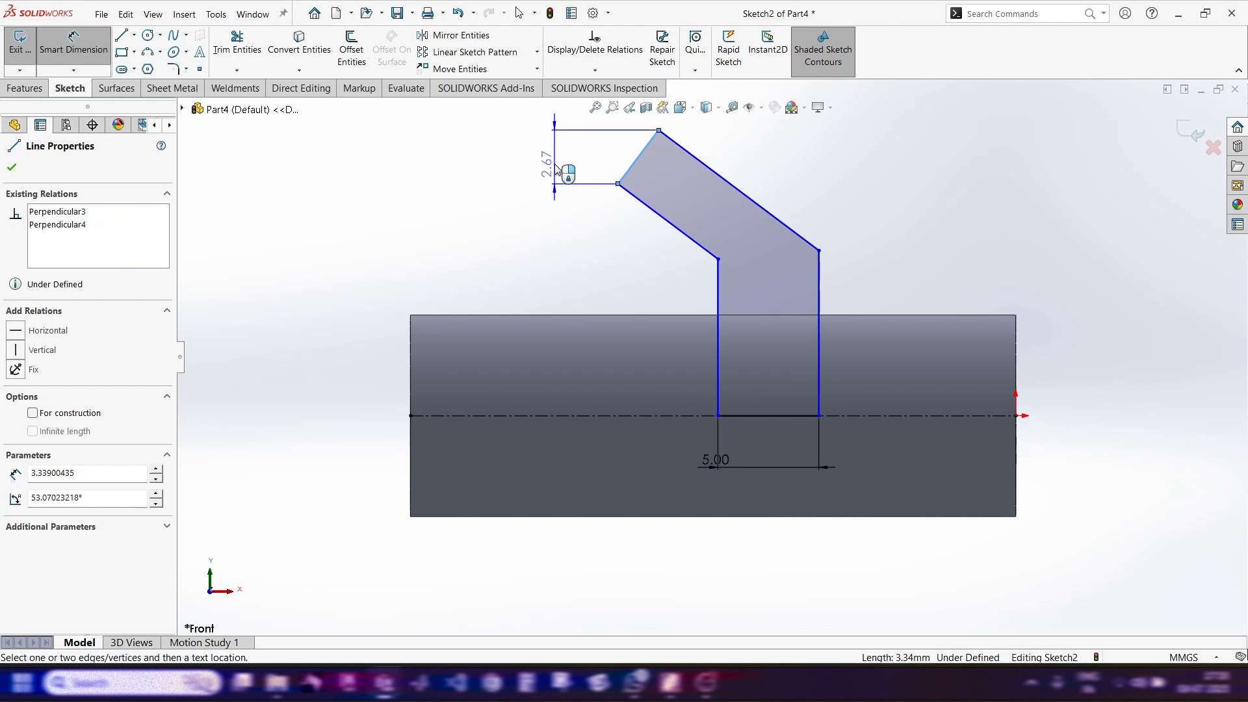
{"action": "left_click", "coordinate": [556, 126]}
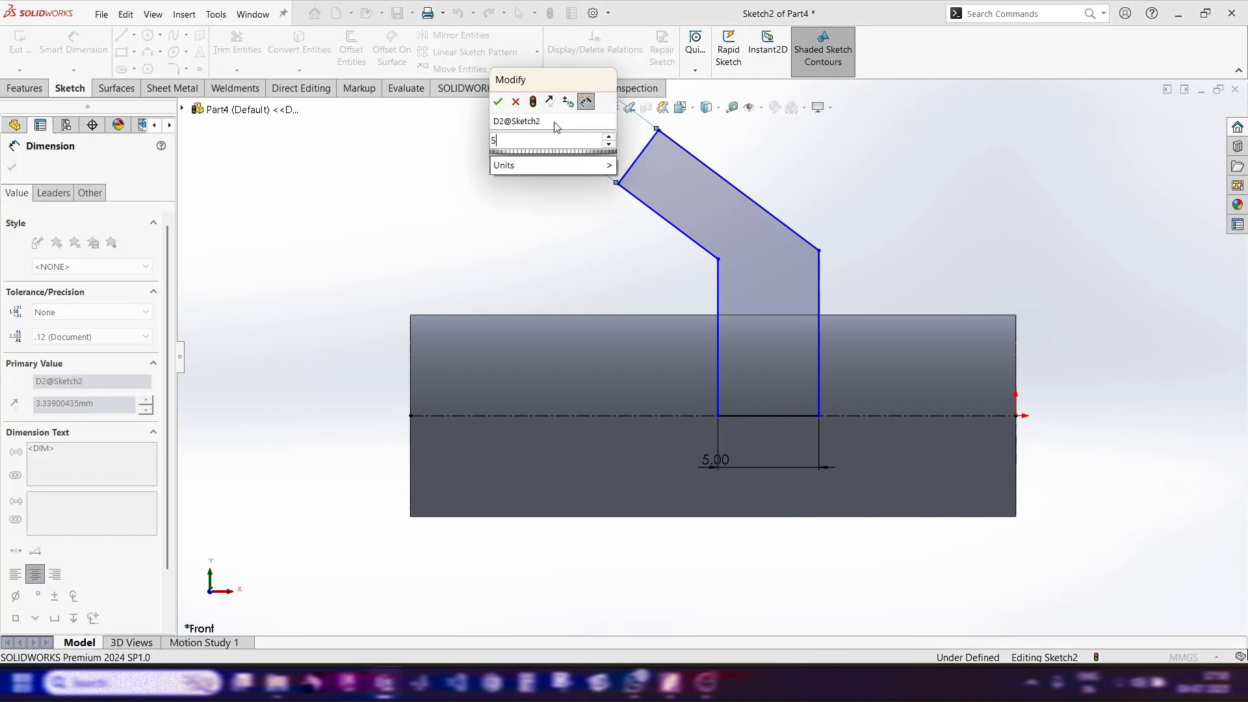
{"action": "type", "text": "5"}
{"action": "key", "text": "Return"}
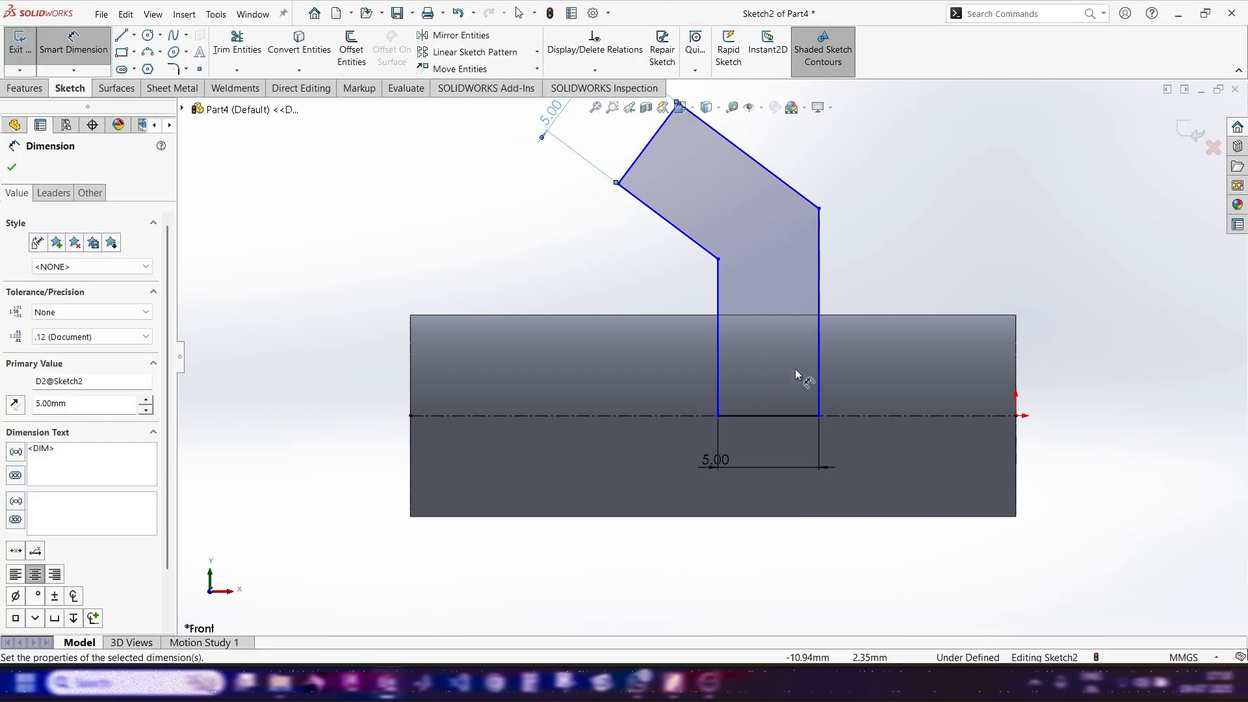
Dimension the distance between the profile's outer vertical line and the tube's end edge at the origin to 10 mm
{"action": "left_click", "coordinate": [819, 383]}
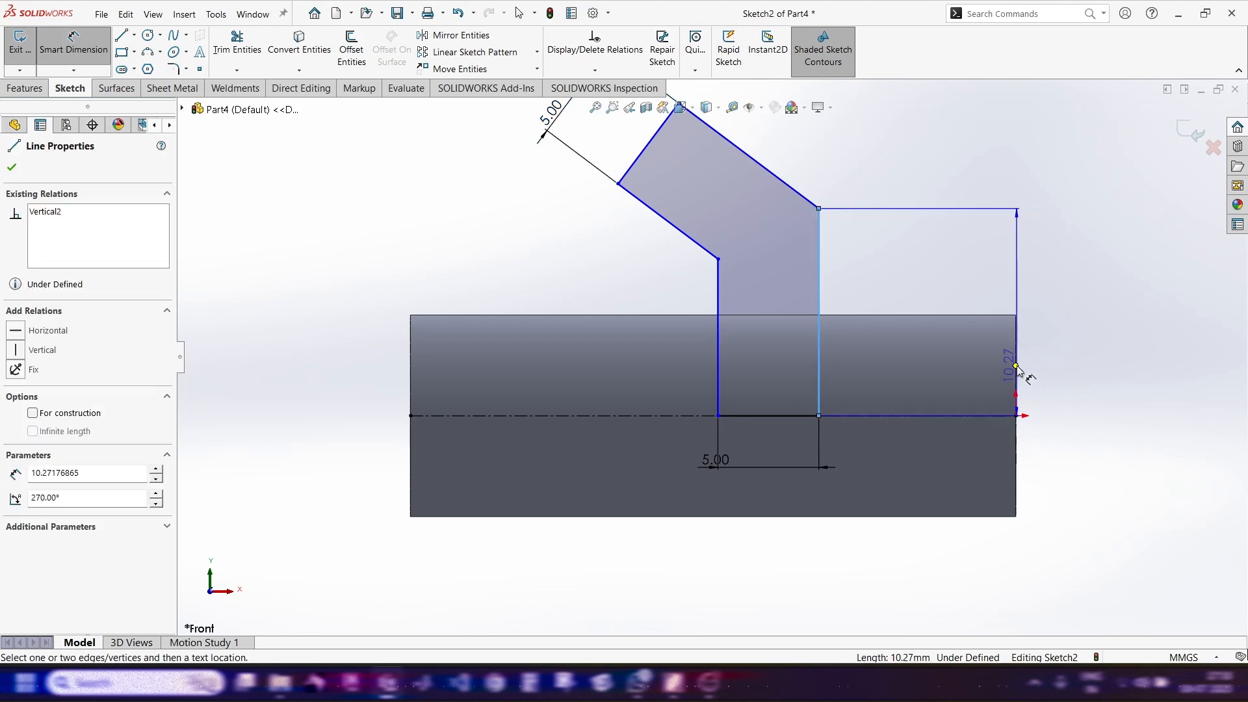
{"action": "left_click", "coordinate": [1018, 364]}
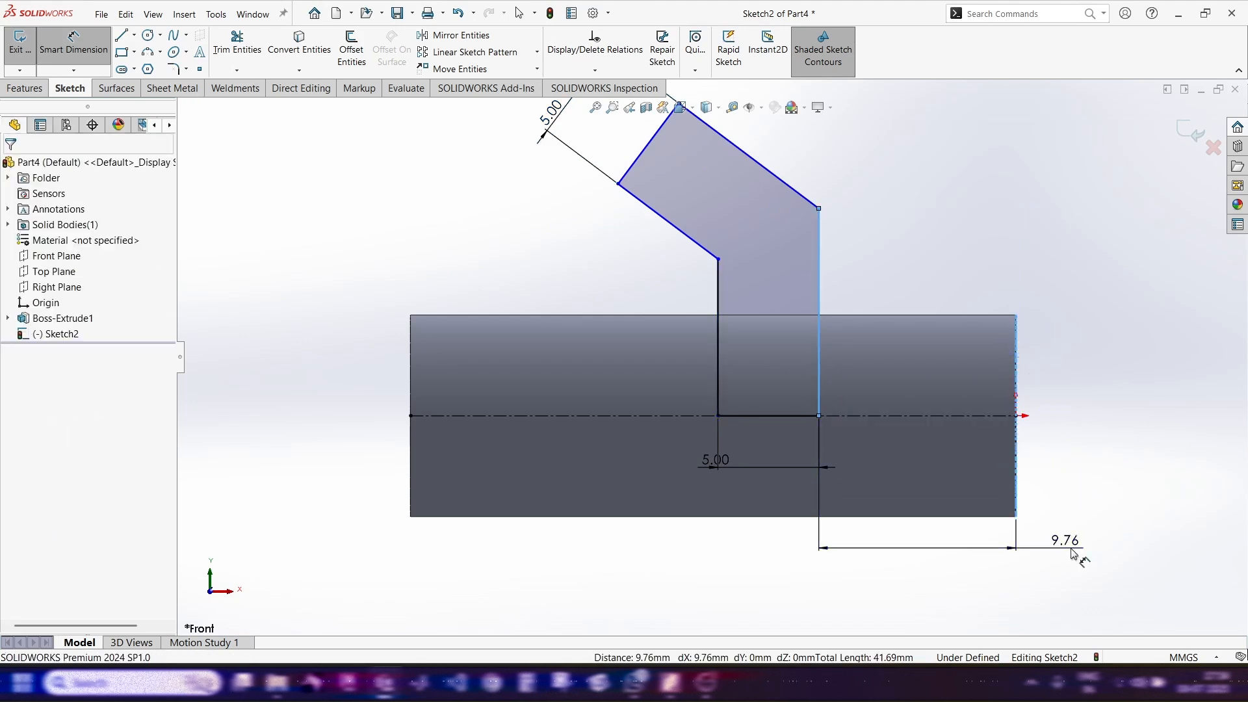
{"action": "left_click", "coordinate": [1072, 550]}
{"action": "type", "text": "10"}
{"action": "key", "text": "Return"}
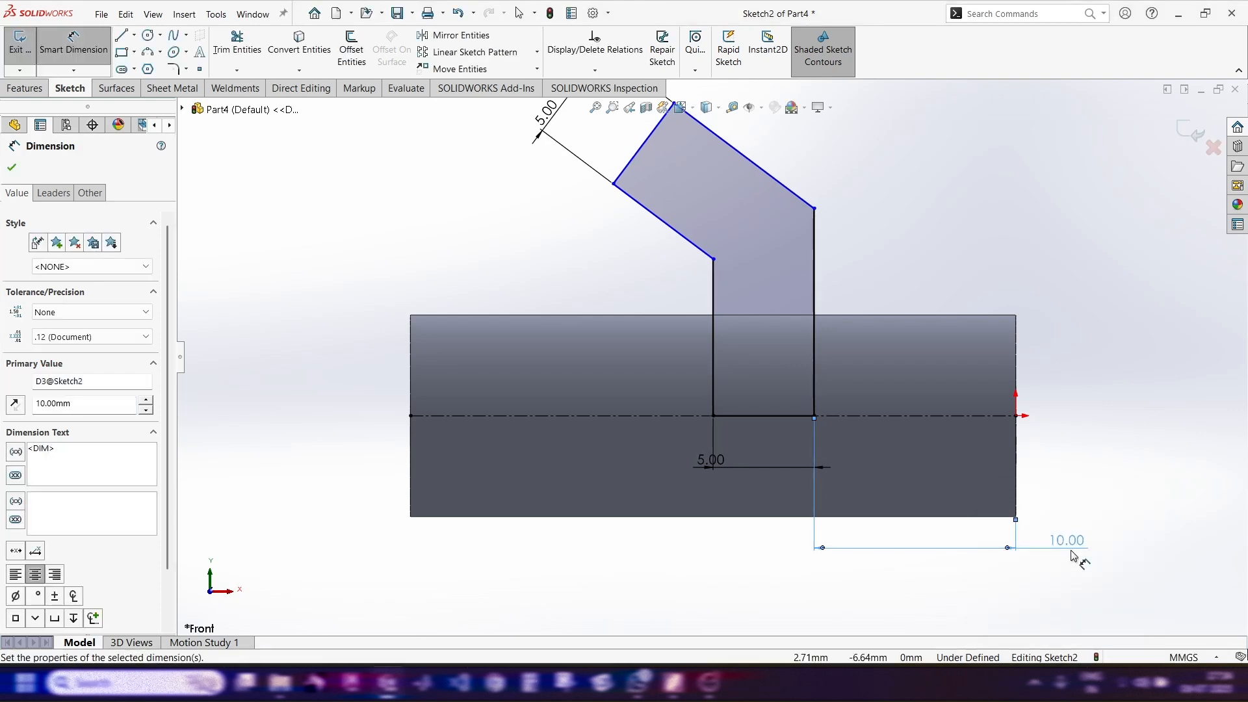
Dimension the height of the profile's outer vertical line to 10 mm
{"action": "left_click", "coordinate": [26, 88]}
{"action": "scroll", "coordinate": [754, 279], "scroll_direction": "up", "scroll_amount": 3}
{"action": "scroll", "coordinate": [754, 278], "scroll_direction": "down", "scroll_amount": 3}
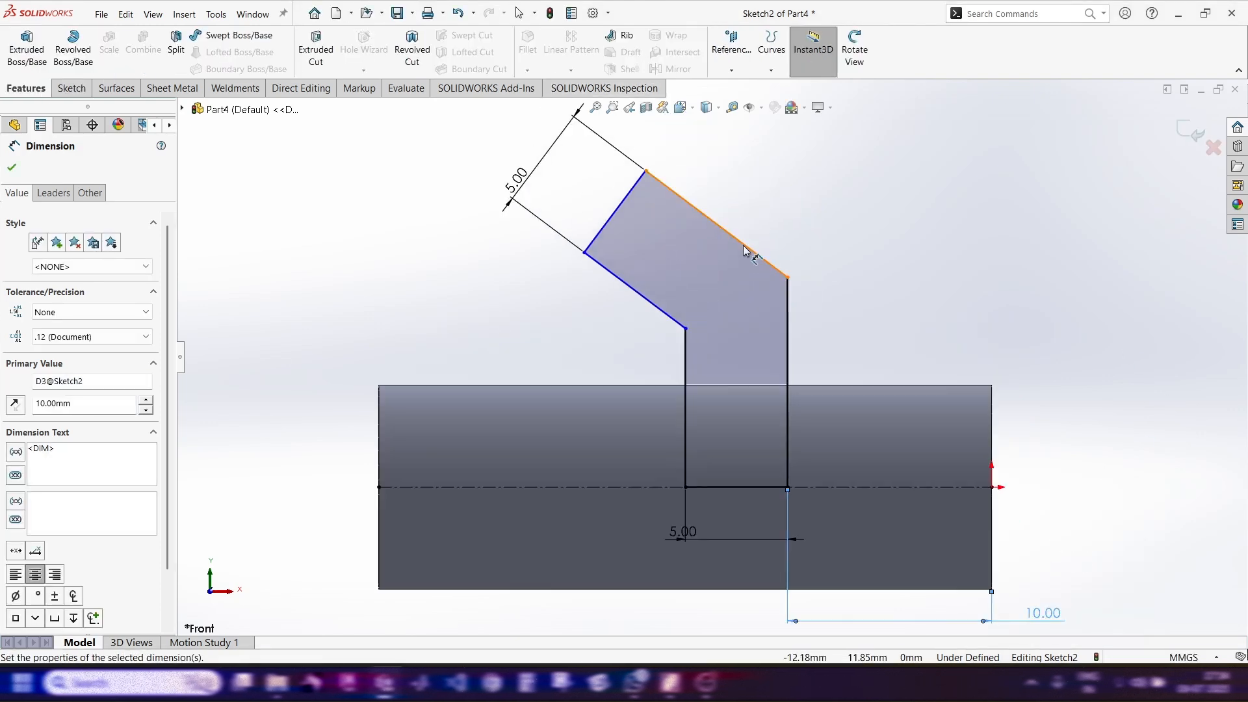
{"action": "left_click", "coordinate": [791, 313]}
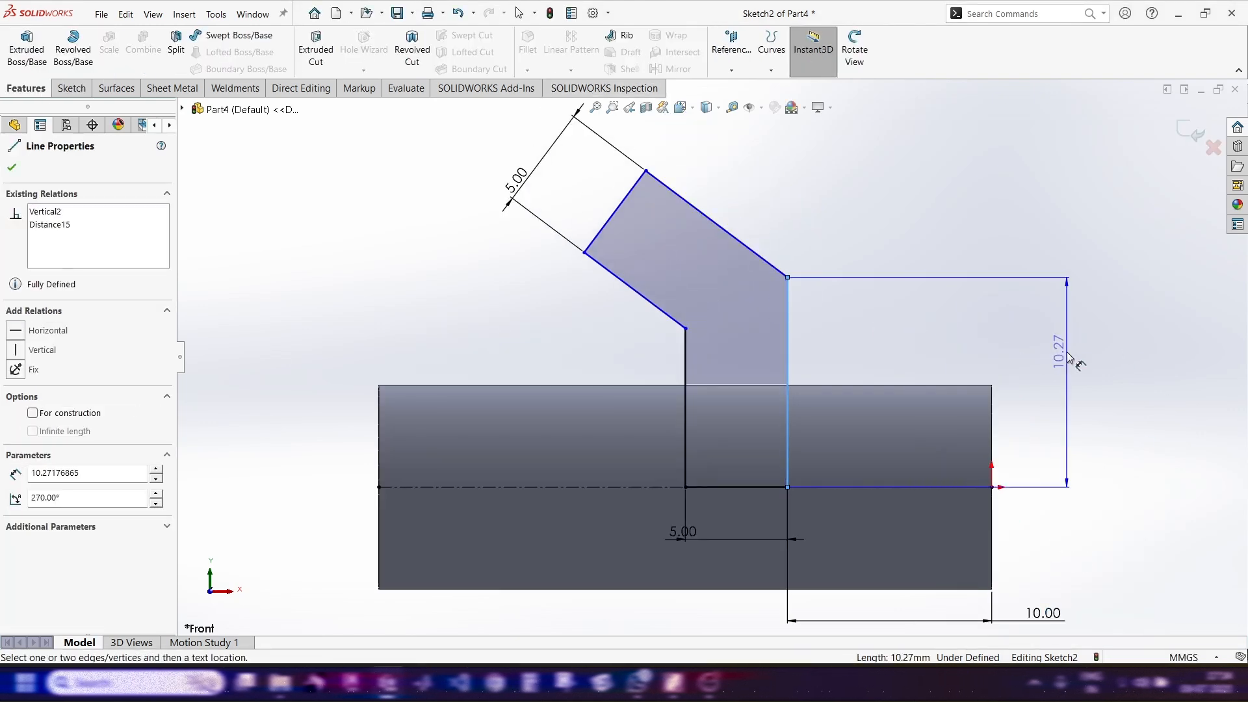
{"action": "left_click", "coordinate": [1072, 356]}
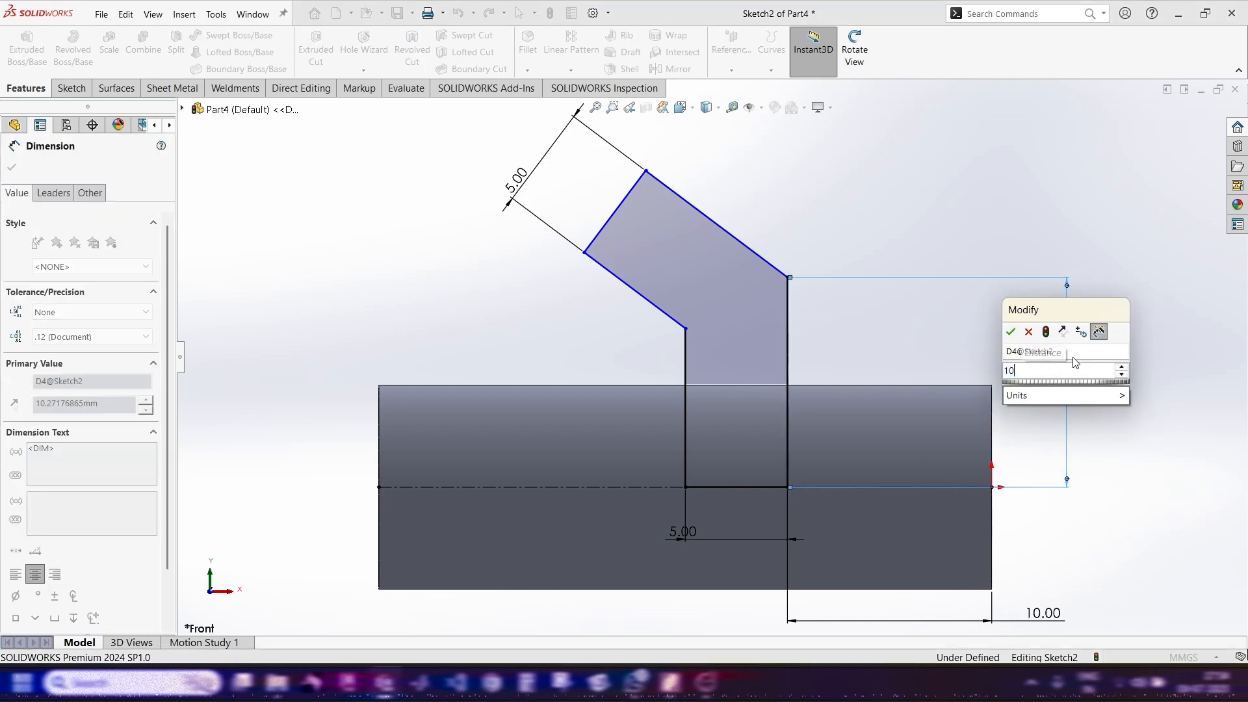
{"action": "key", "text": "Return"}
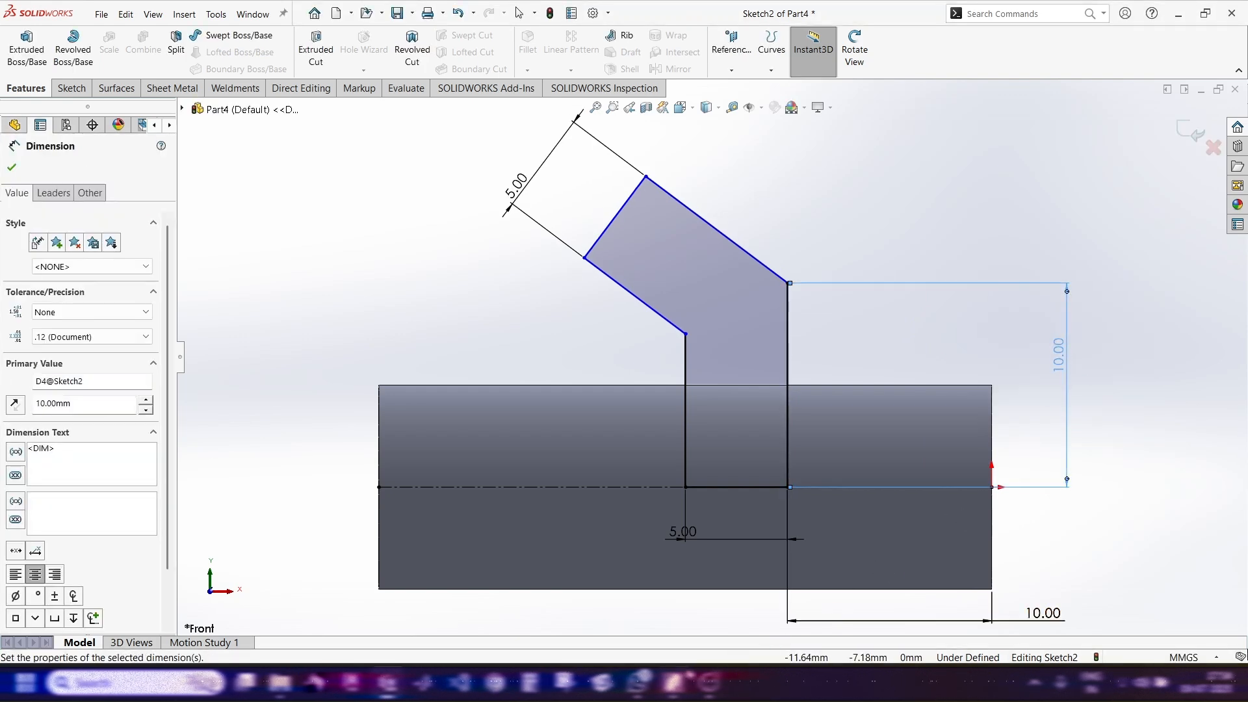
Check the arm angle in the PDF drawing and dimension the angle between the arm's lower slanted line and the centerline to 45°
{"action": "left_click", "coordinate": [676, 682]}
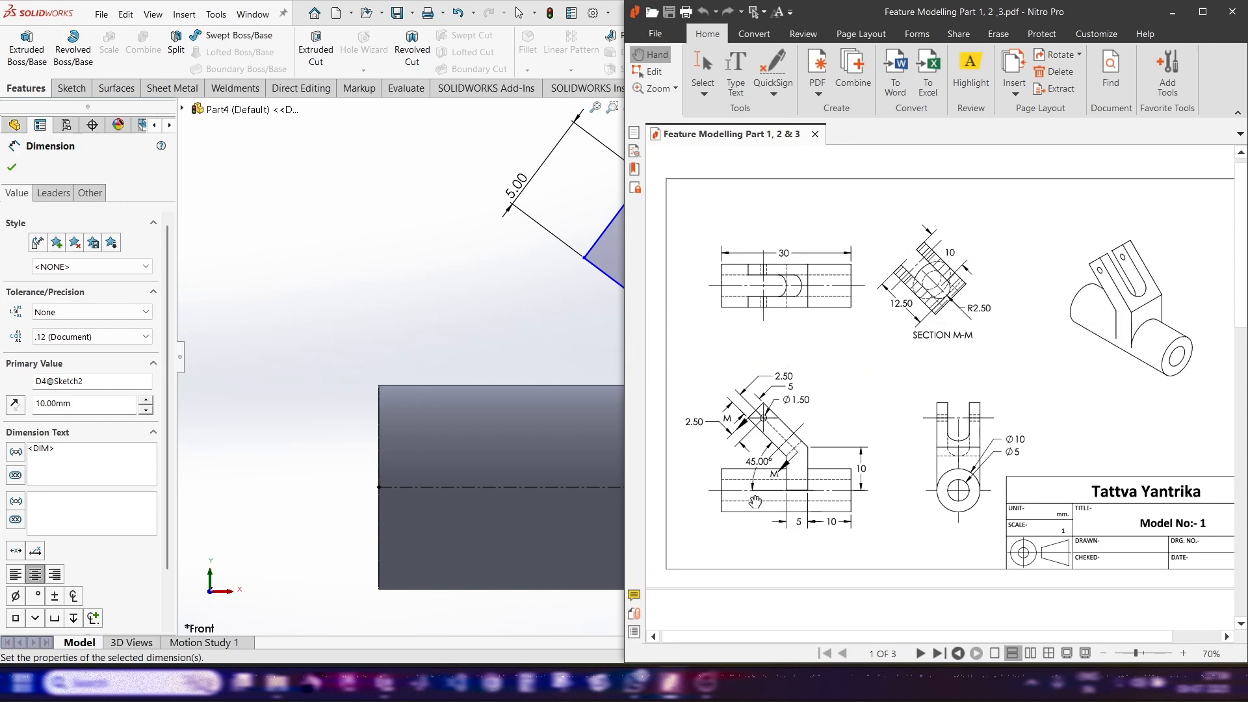
{"action": "left_click", "coordinate": [417, 241]}
{"action": "left_click", "coordinate": [627, 290]}
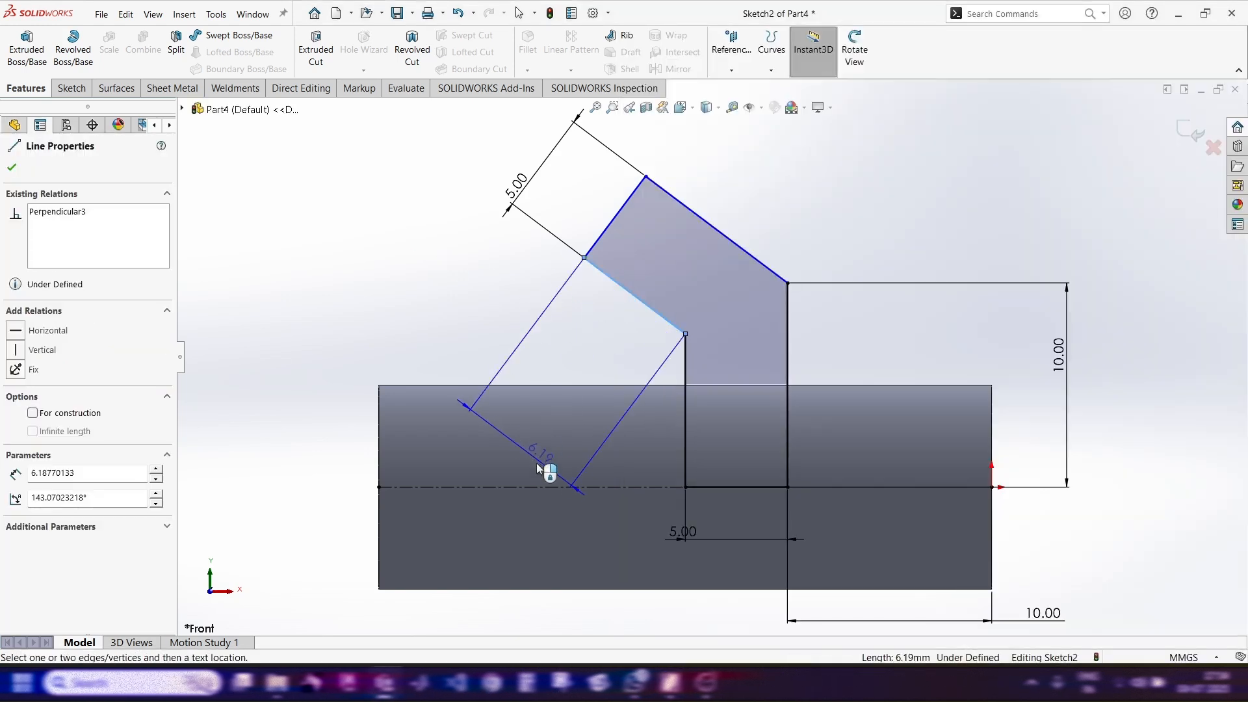
{"action": "left_click", "coordinate": [551, 487]}
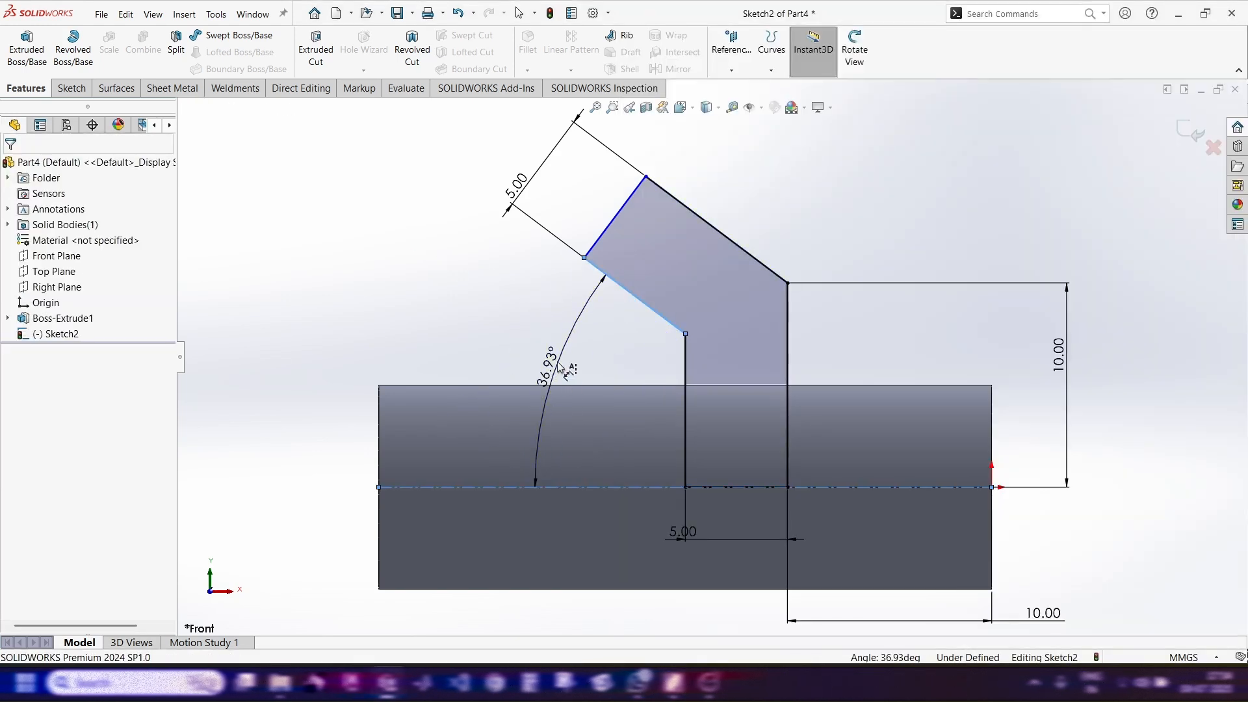
{"action": "left_click", "coordinate": [558, 367]}
{"action": "key", "text": "Return"}
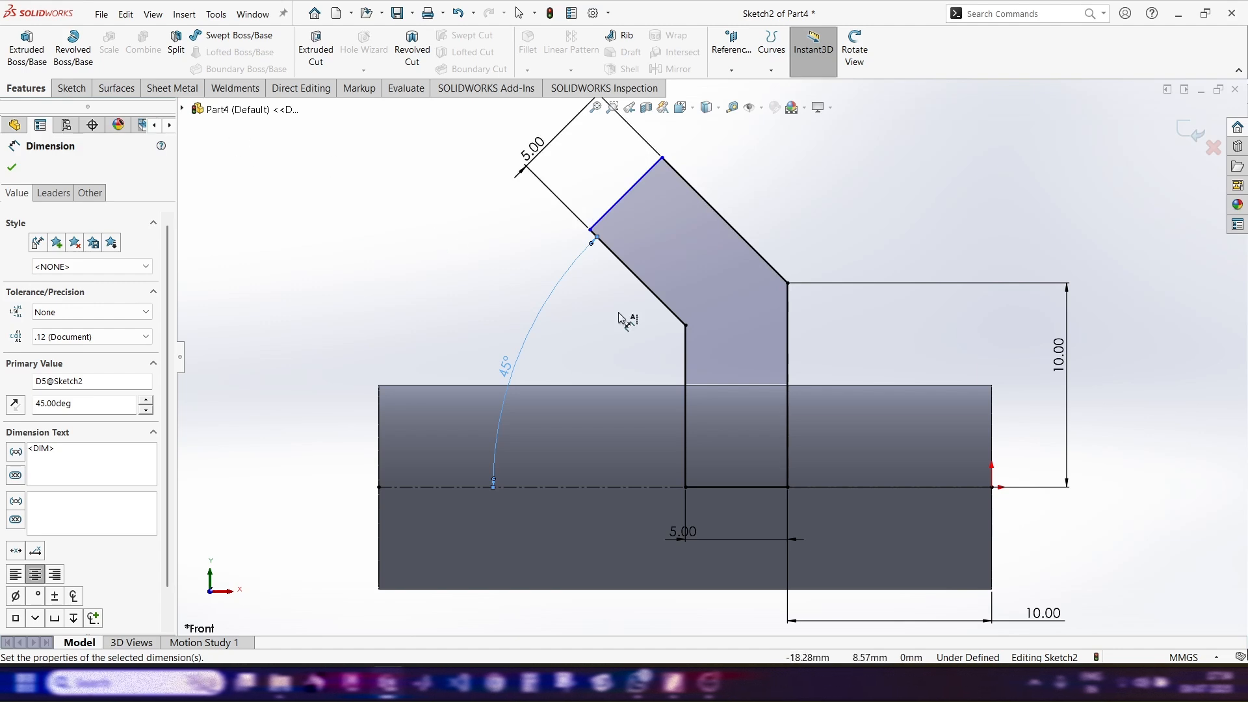
Draw a 5 mm construction centerline across the angled arm from its inner bend corner, perpendicular to the upper slanted line
{"action": "left_click", "coordinate": [72, 88]}
{"action": "left_click", "coordinate": [134, 35]}
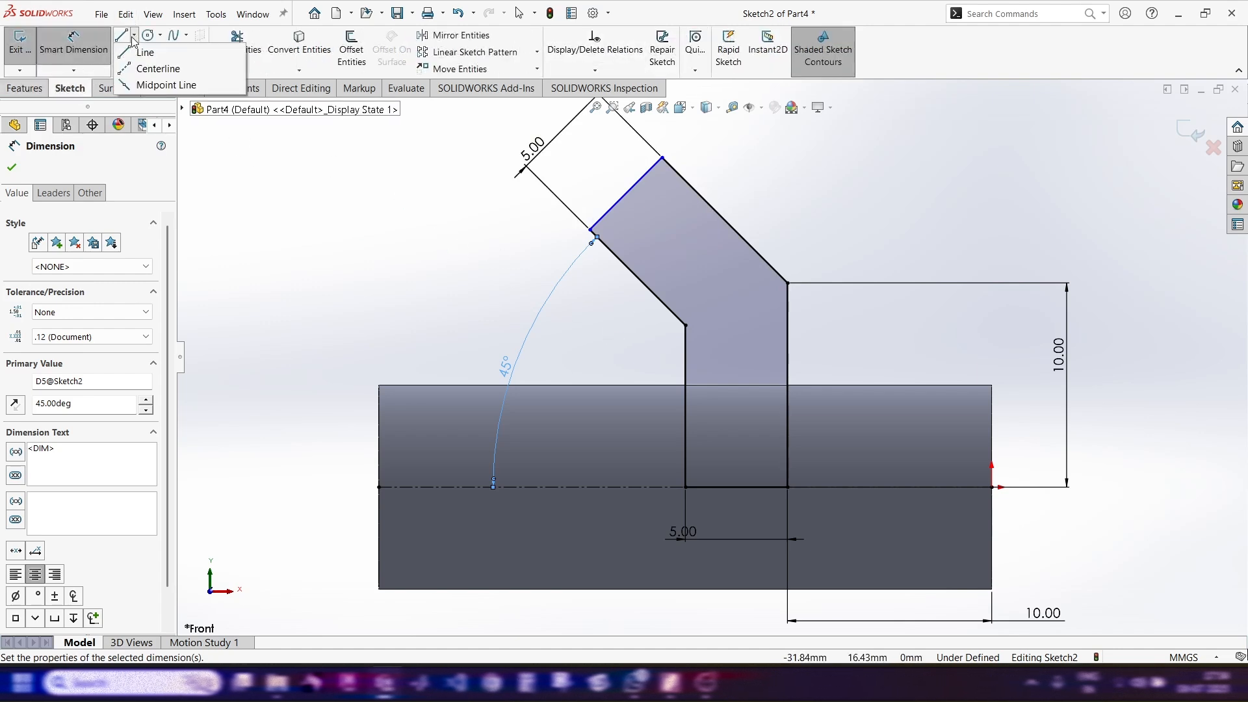
{"action": "left_click", "coordinate": [162, 65]}
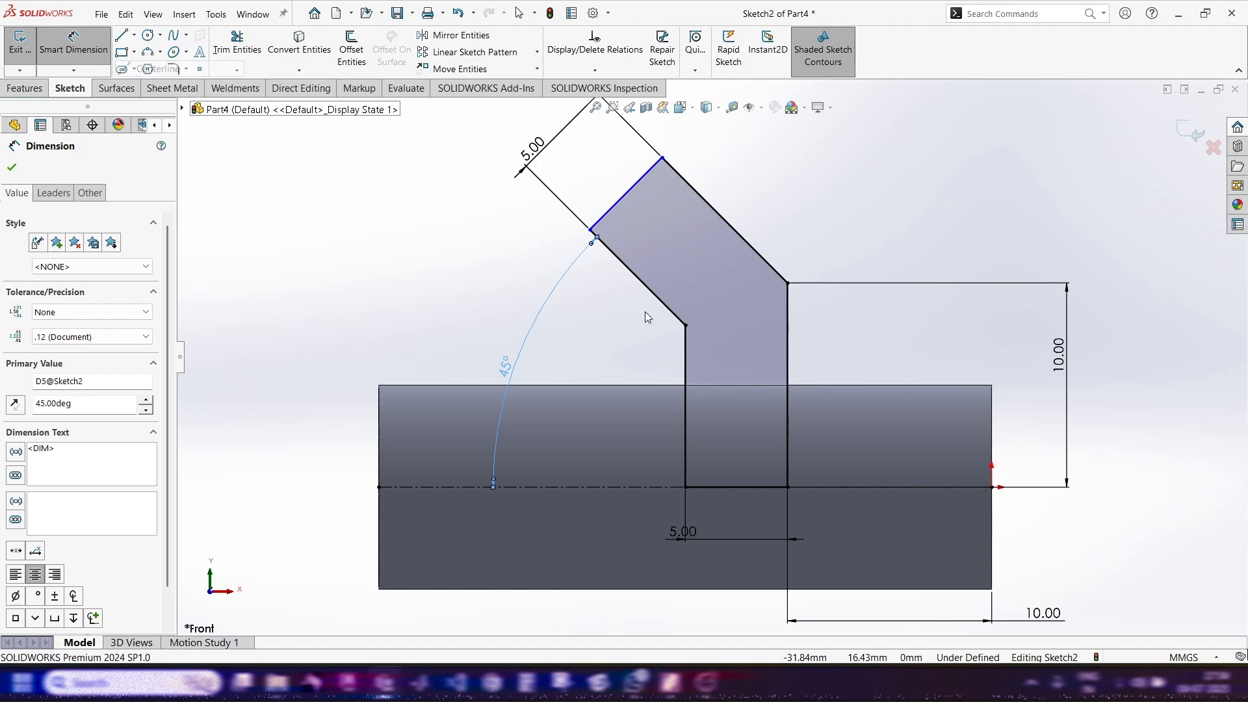
{"action": "left_click", "coordinate": [686, 324]}
{"action": "left_click", "coordinate": [755, 257]}
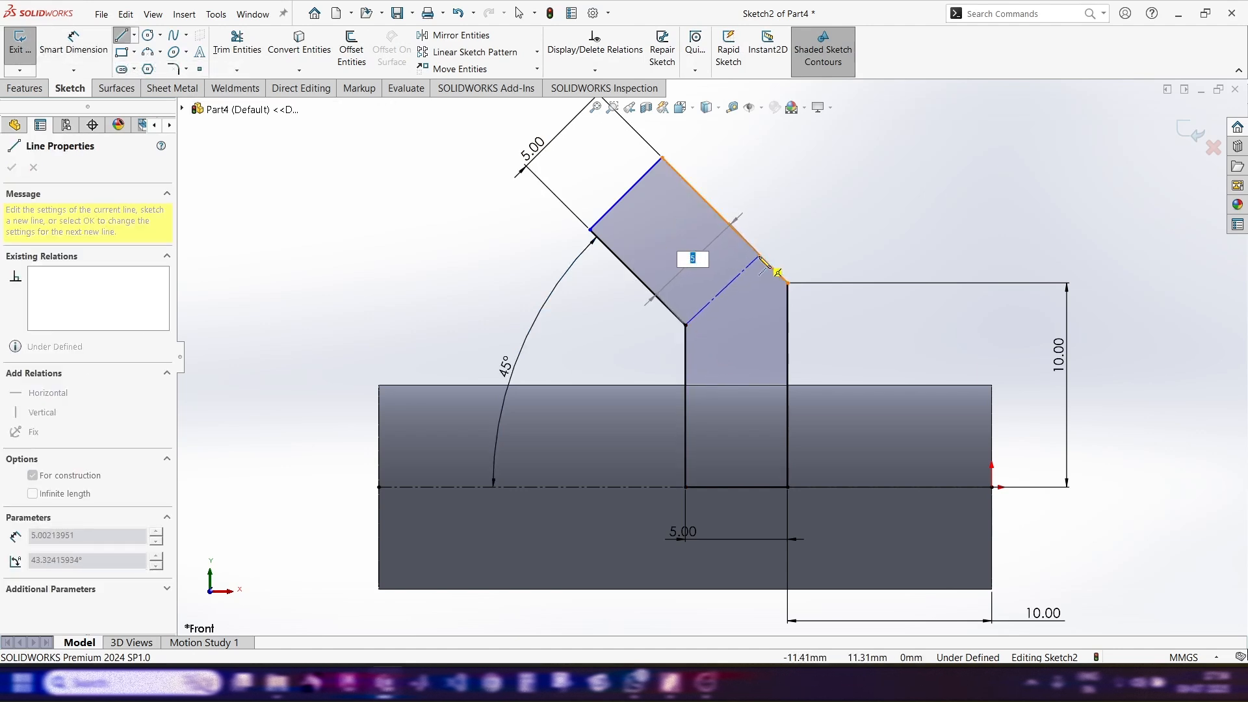
{"action": "key", "text": "Return"}
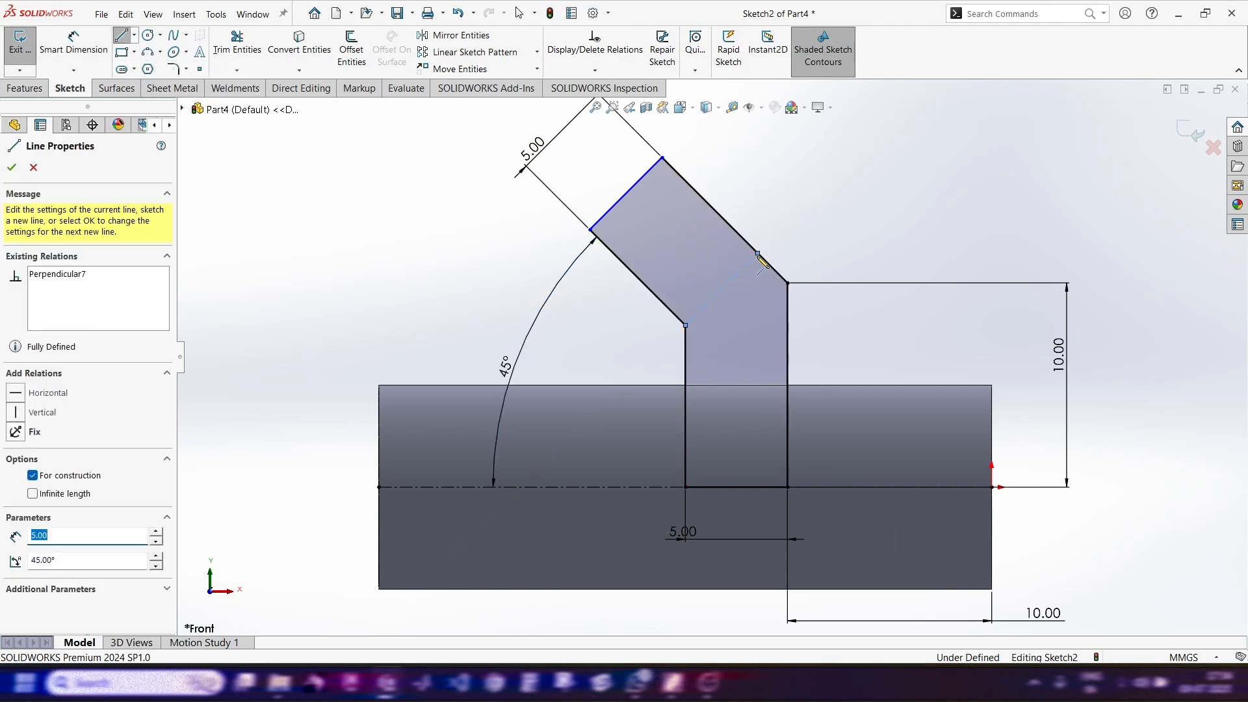
{"action": "key", "text": "Escape"}
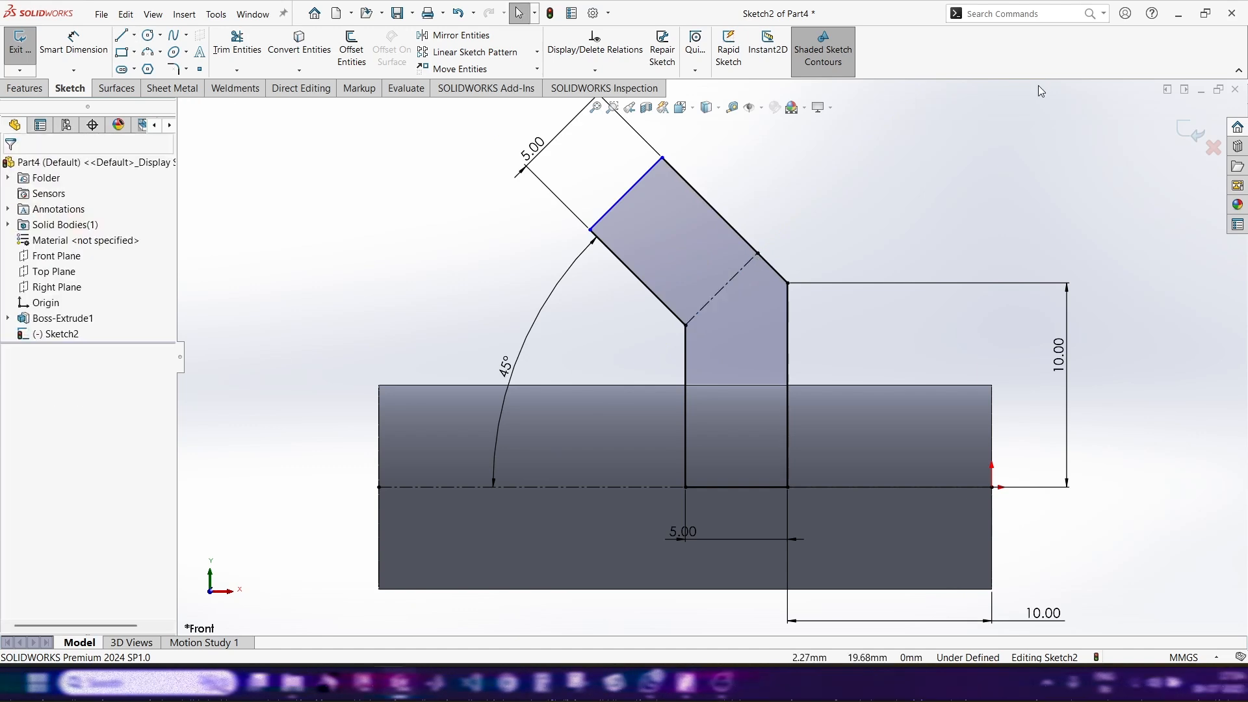
Check the arm length in the PDF drawing and dimension the distance from the arm's end line to the construction centerline to 12.5 mm
{"action": "left_click", "coordinate": [671, 682]}
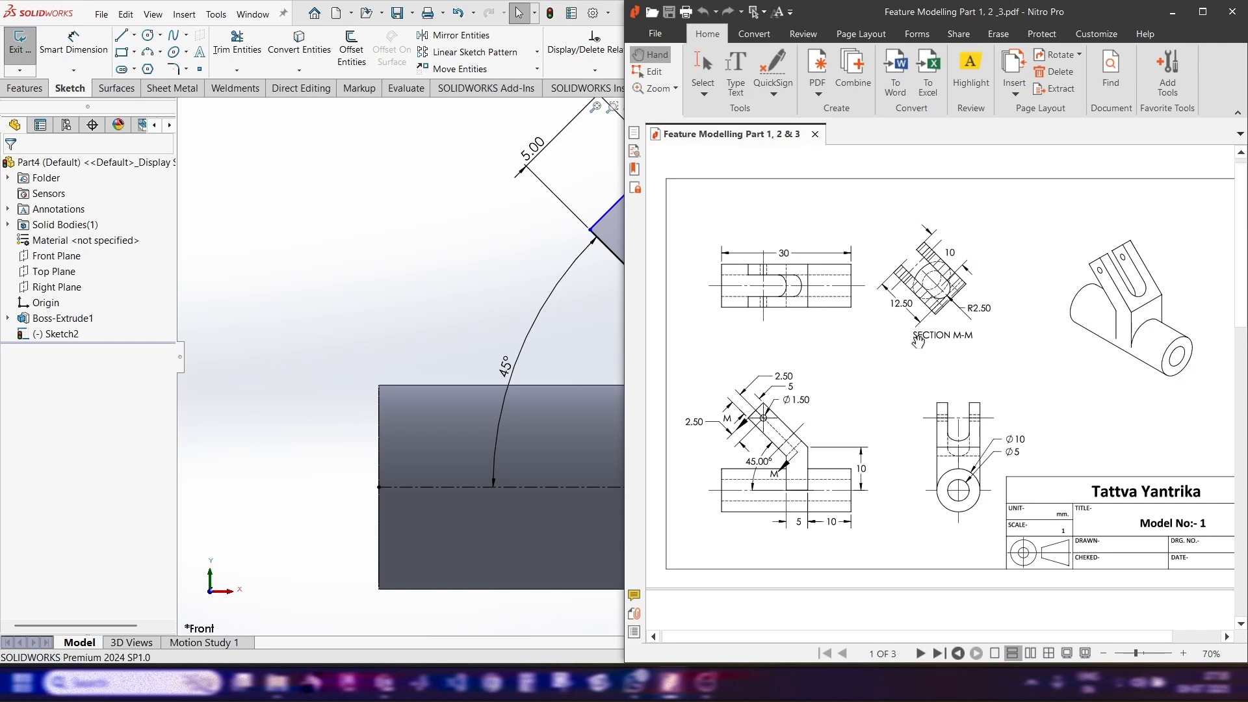
{"action": "left_click", "coordinate": [538, 263]}
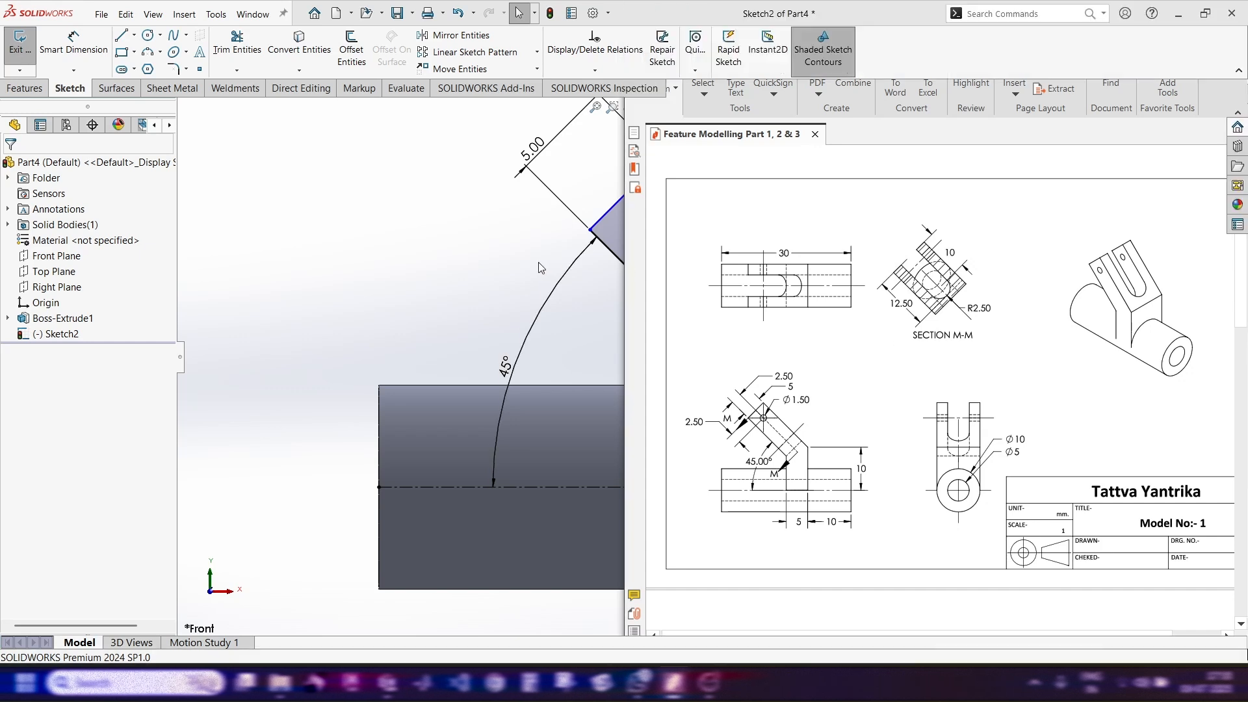
{"action": "left_click", "coordinate": [71, 46]}
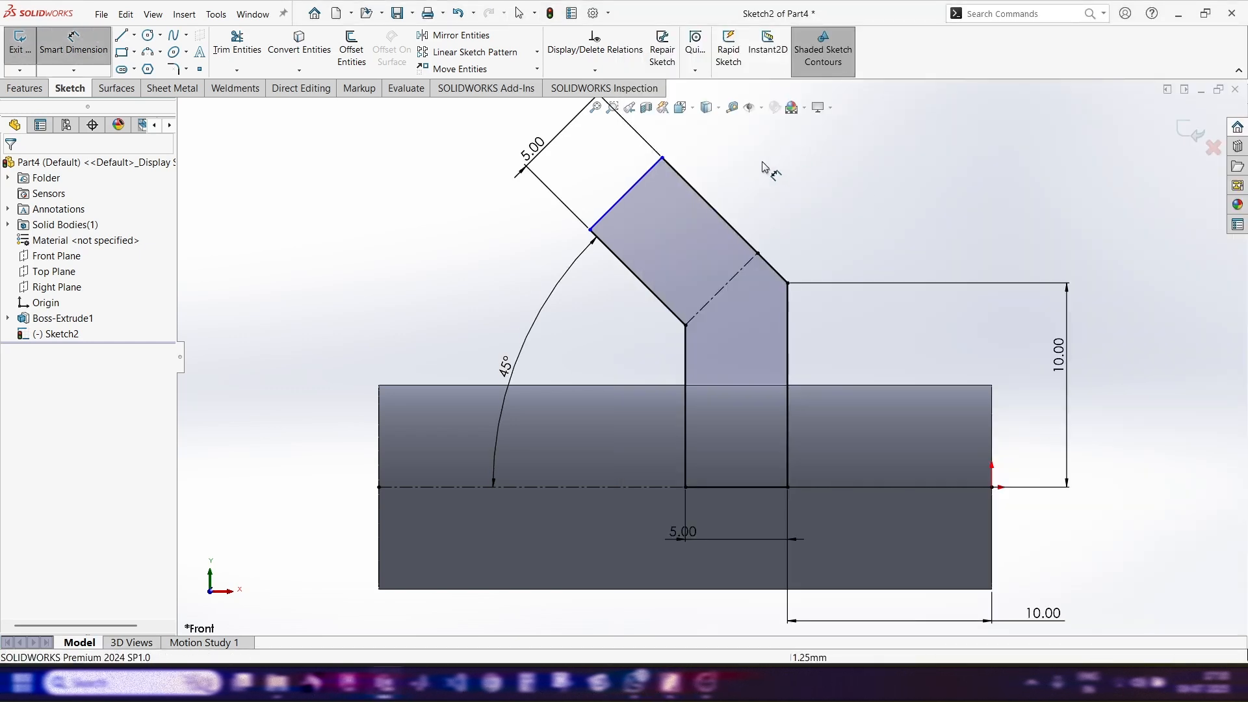
{"action": "left_click", "coordinate": [626, 201]}
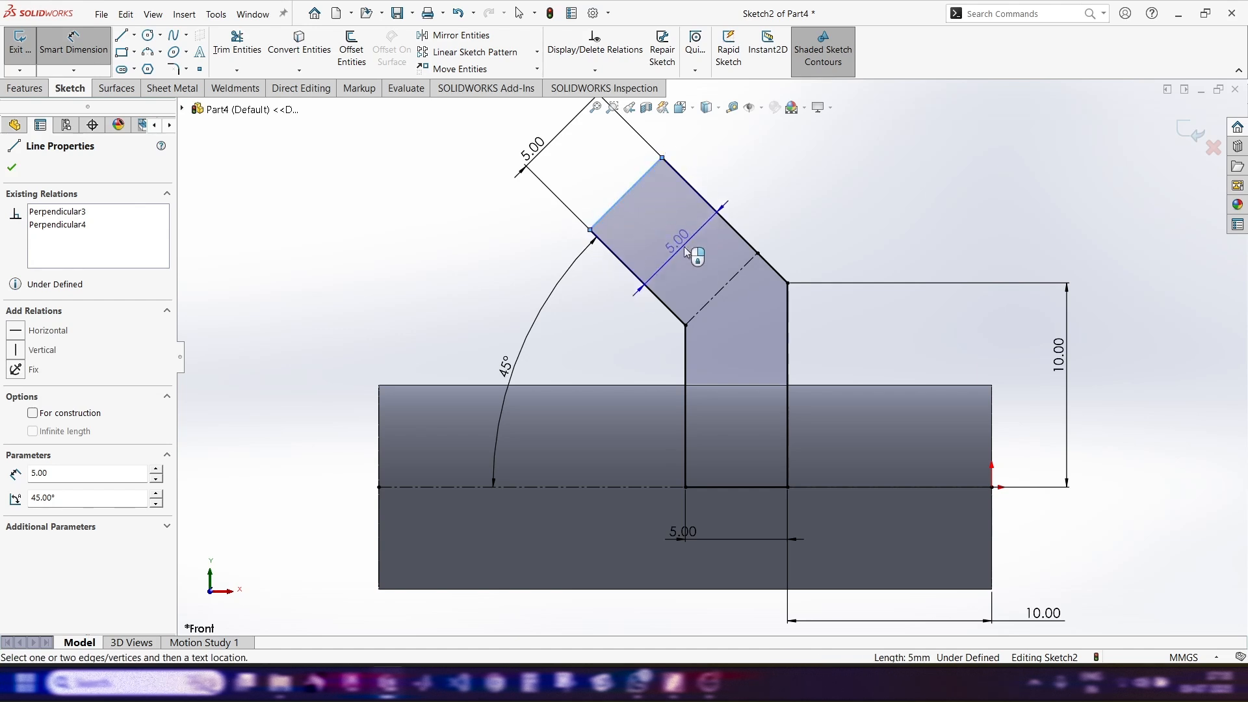
{"action": "left_click", "coordinate": [713, 303]}
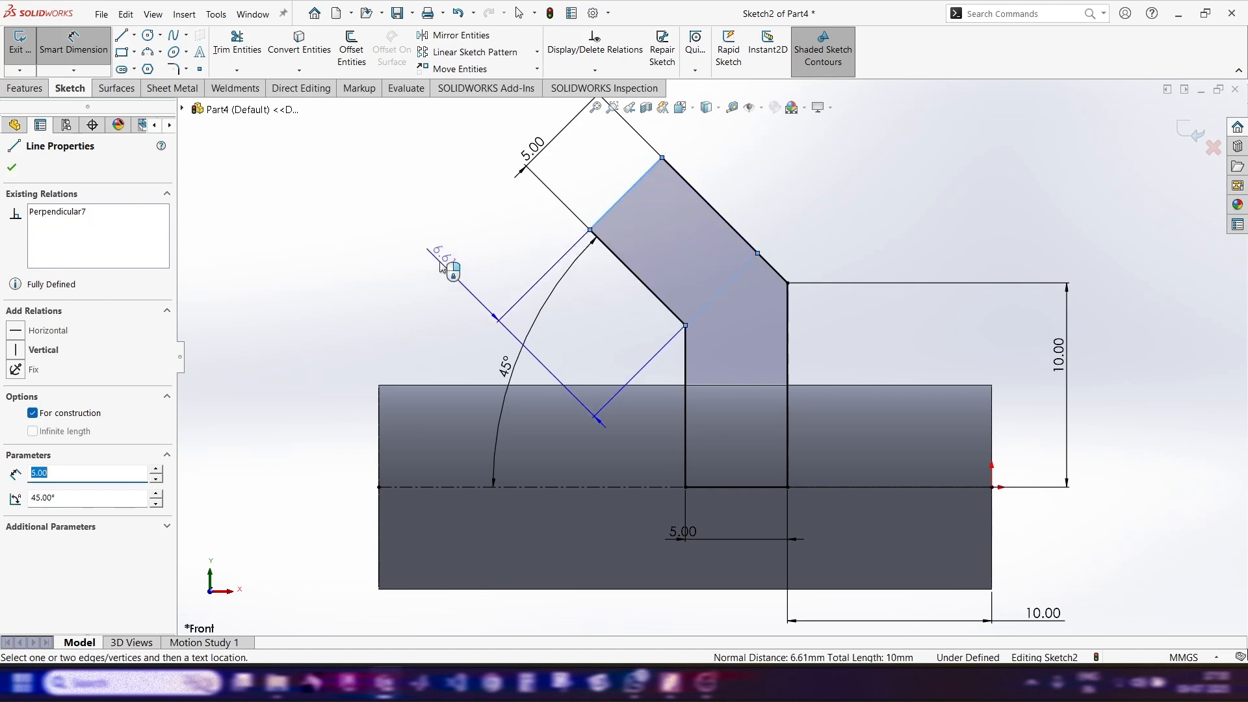
{"action": "left_click", "coordinate": [451, 267]}
{"action": "type", "text": "12"}
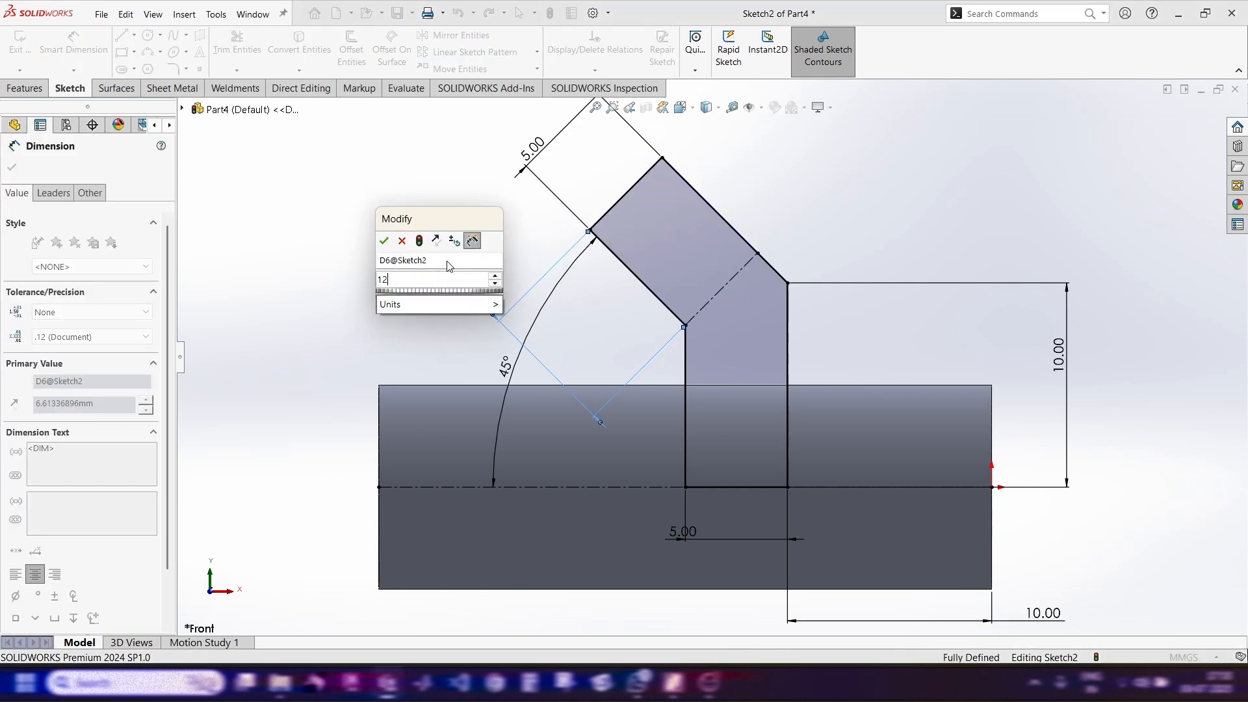
{"action": "type", "text": ".5"}
{"action": "key", "text": "Return"}
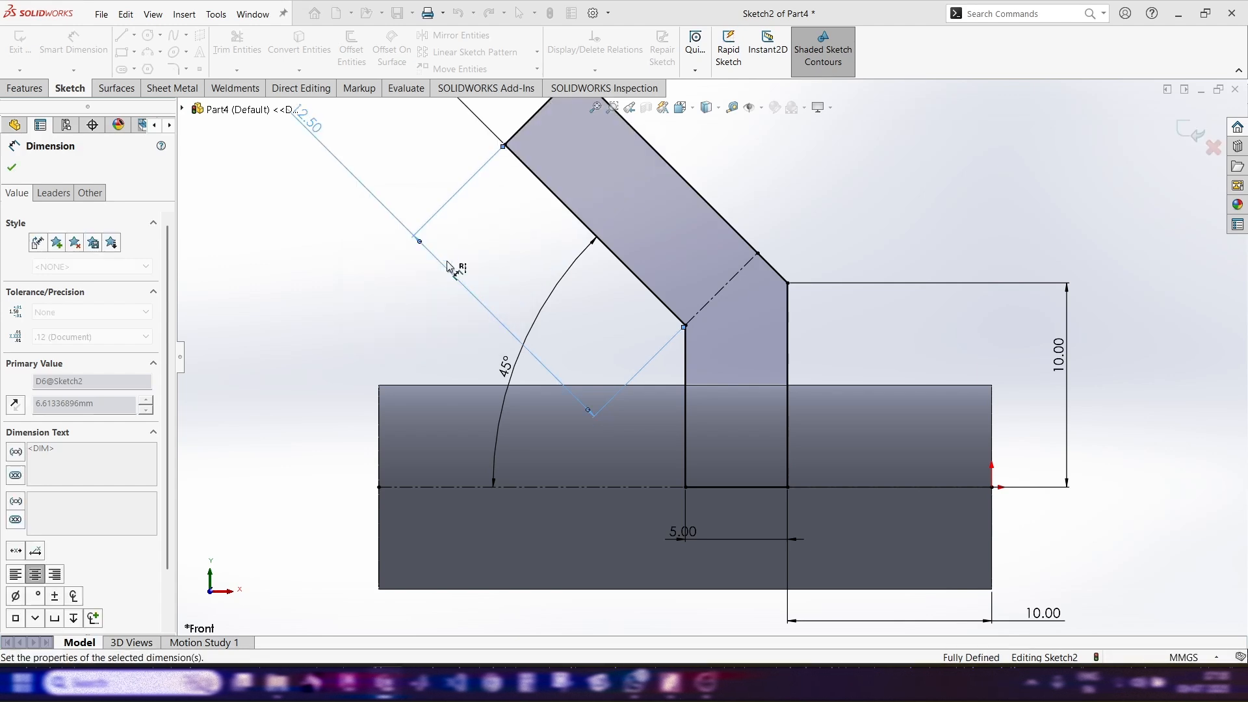
{"action": "key", "text": "f"}
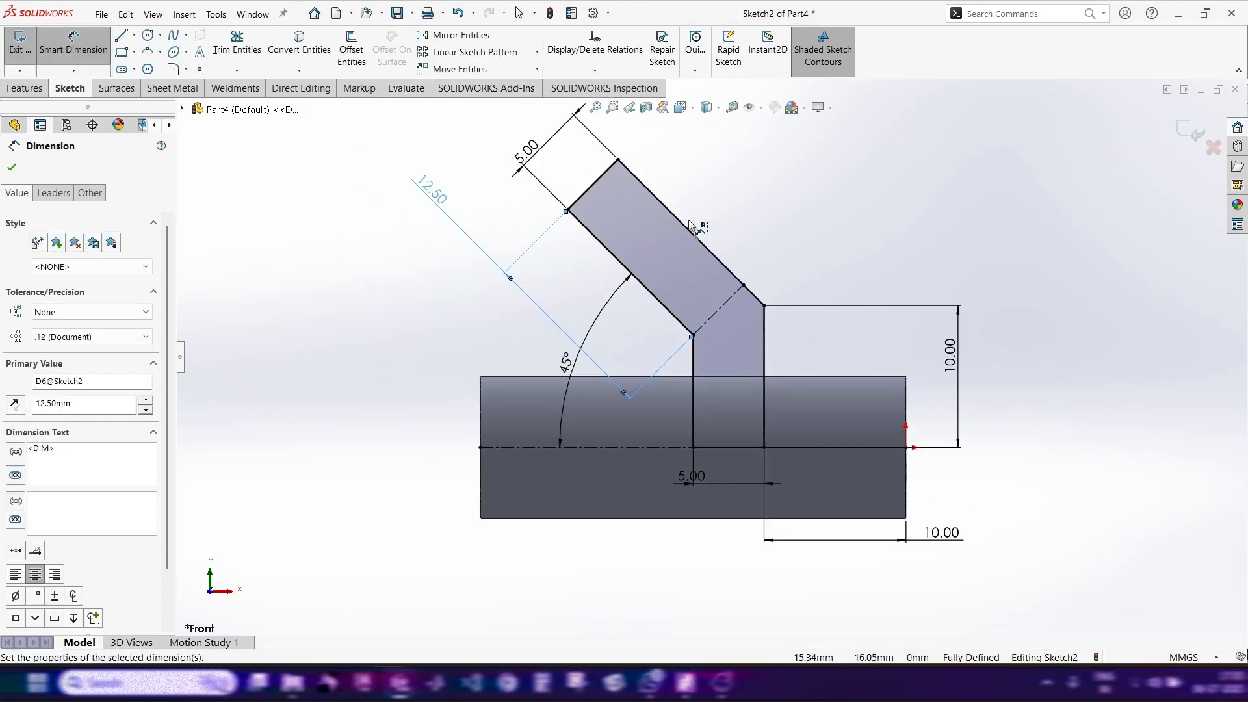
Extrude the arm profile Through All in both directions, merged with the tube
{"action": "left_click", "coordinate": [26, 91]}
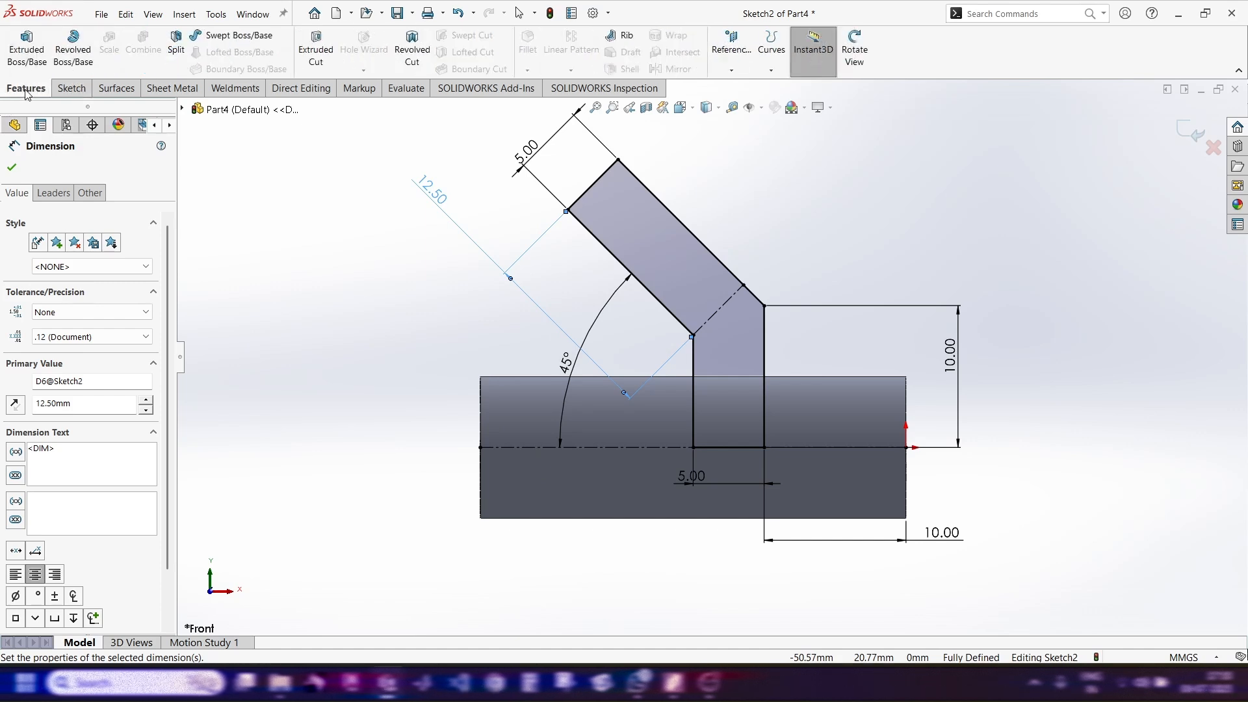
{"action": "left_click", "coordinate": [26, 49]}
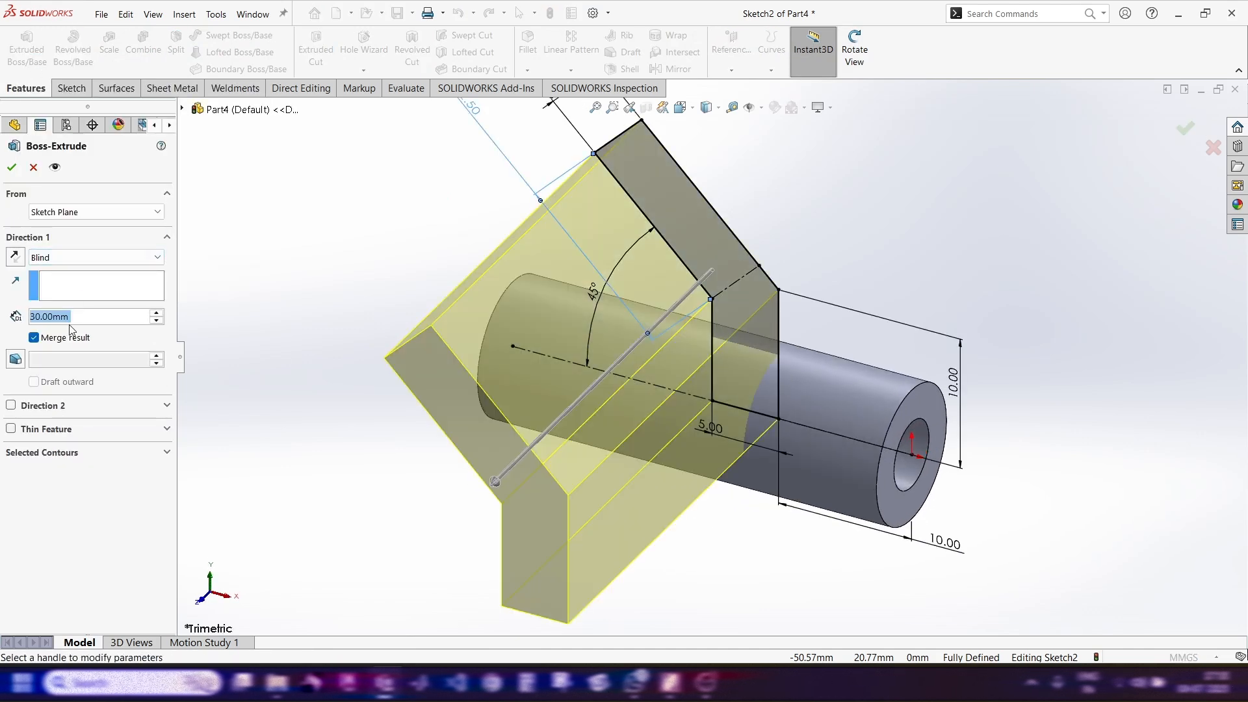
{"action": "left_click", "coordinate": [108, 258]}
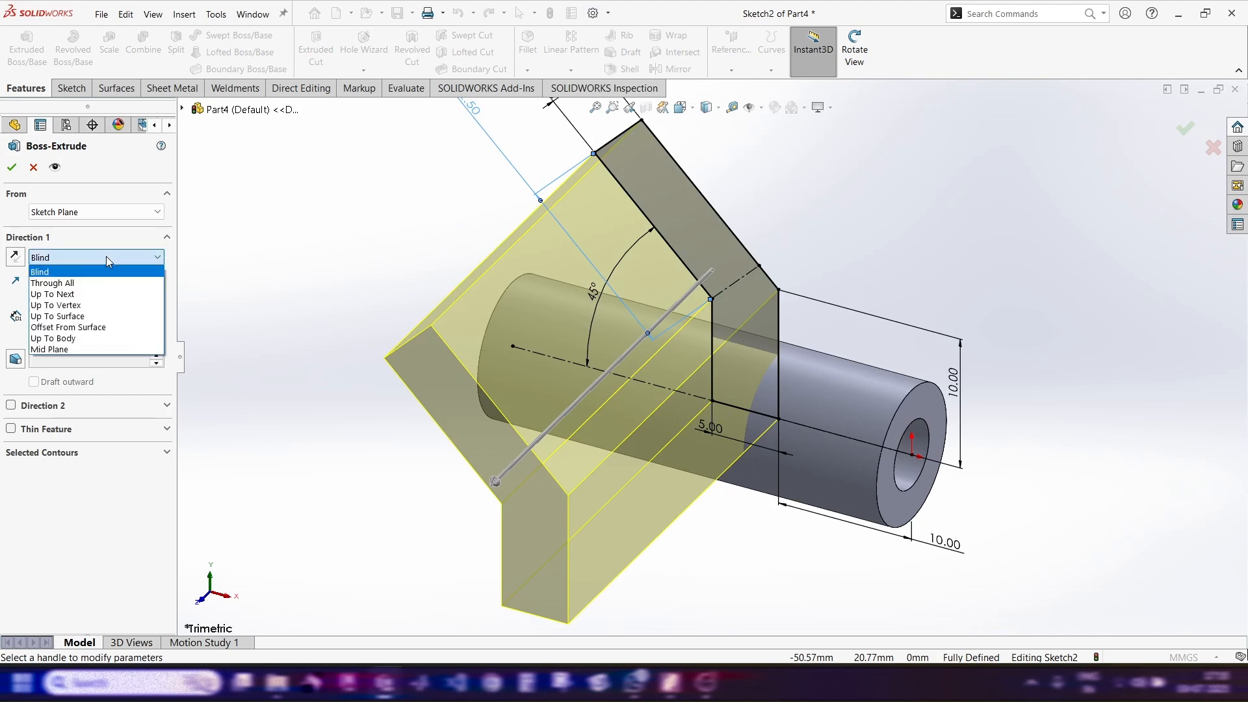
{"action": "left_click", "coordinate": [75, 284]}
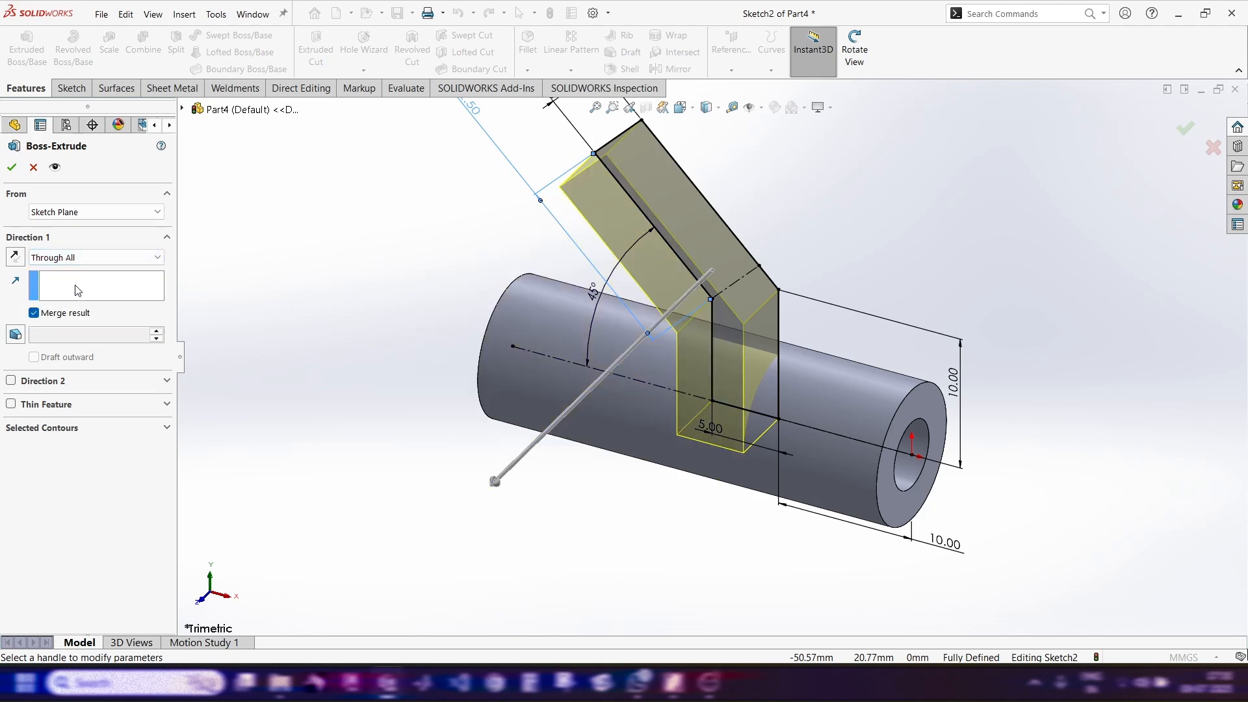
{"action": "middle_click_drag", "start_coordinate": [309, 268], "coordinate": [289, 331]}
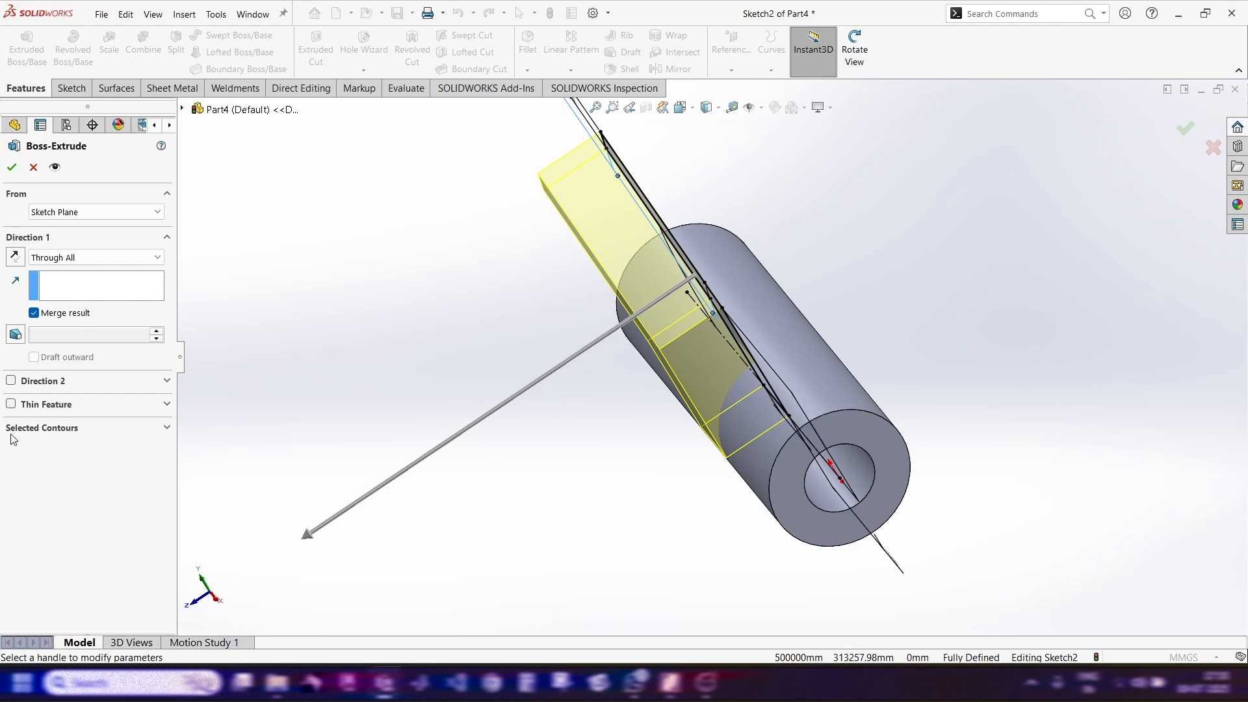
{"action": "left_click", "coordinate": [15, 383]}
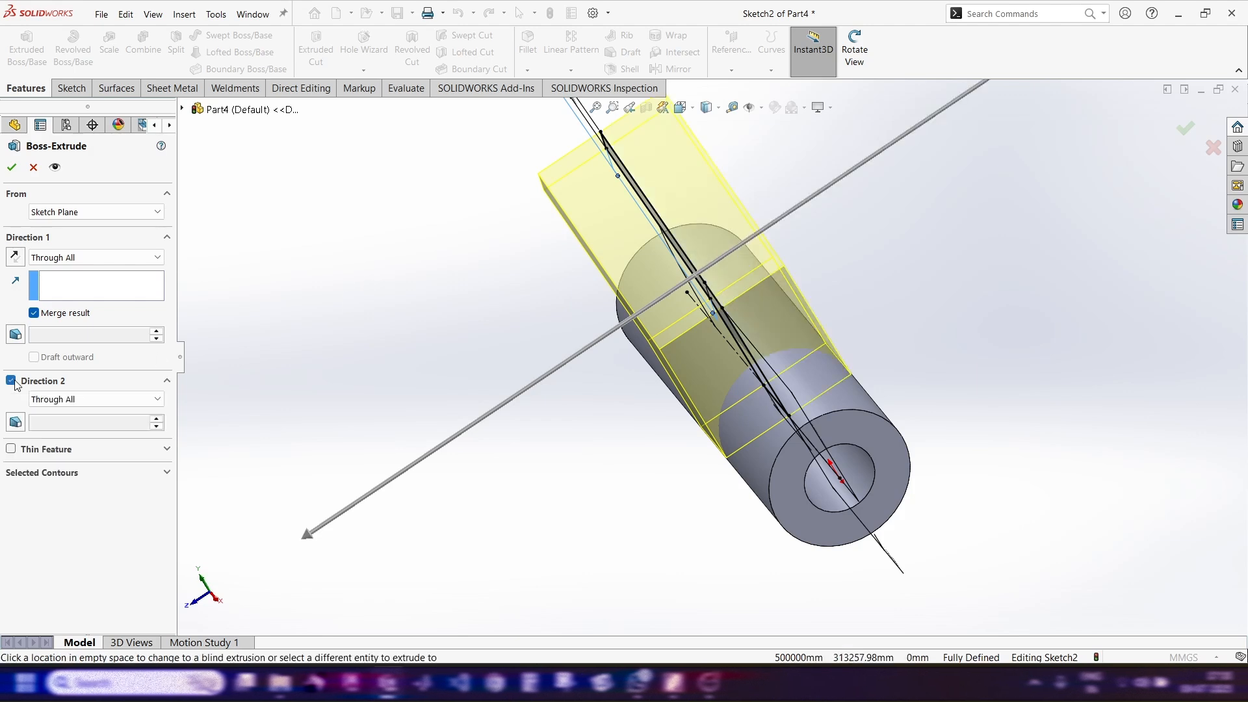
{"action": "left_click", "coordinate": [139, 401]}
{"action": "left_click", "coordinate": [139, 402]}
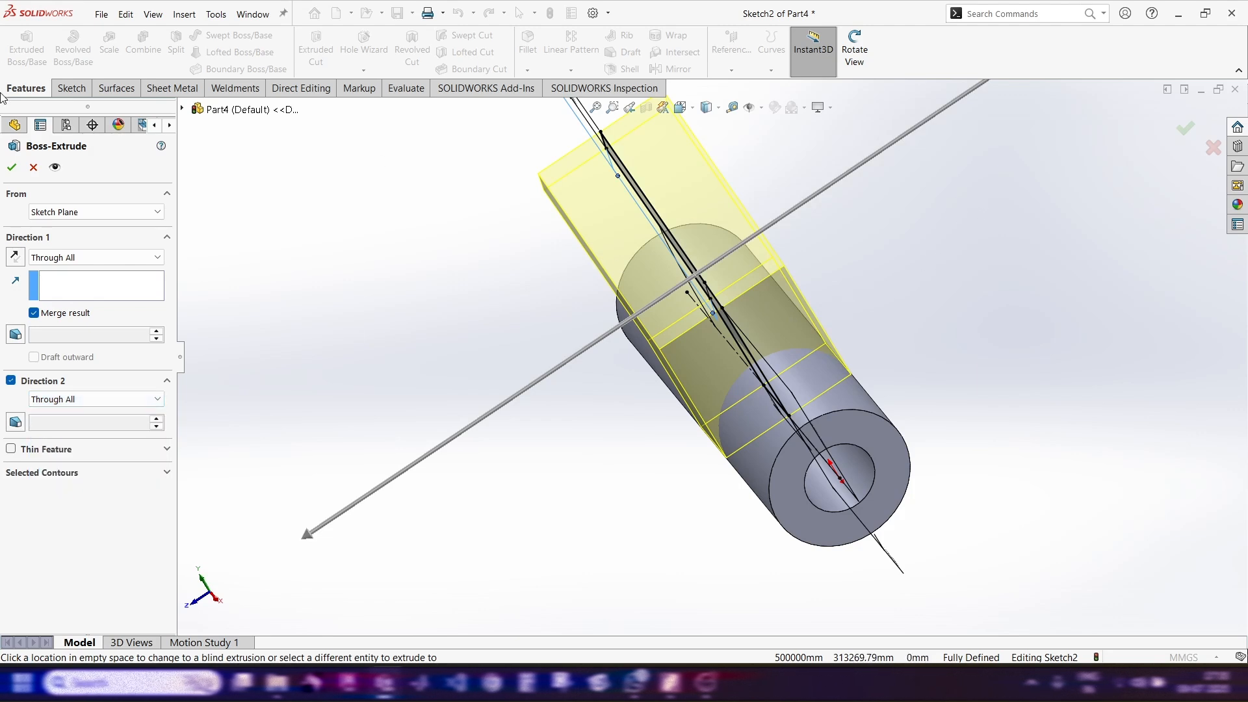
{"action": "left_click", "coordinate": [13, 168]}
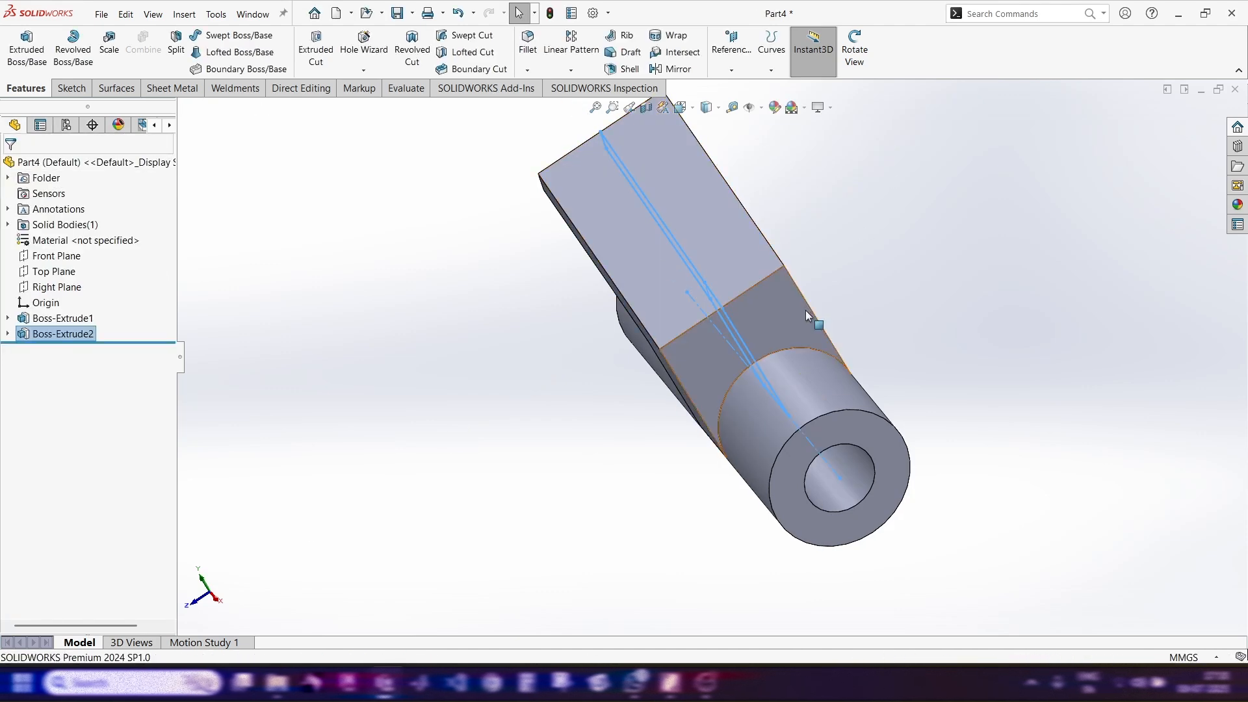
Check the PDF drawing and start a sketch on the upper slanted face of the arm
{"action": "middle_click_drag", "start_coordinate": [805, 310], "coordinate": [855, 256]}
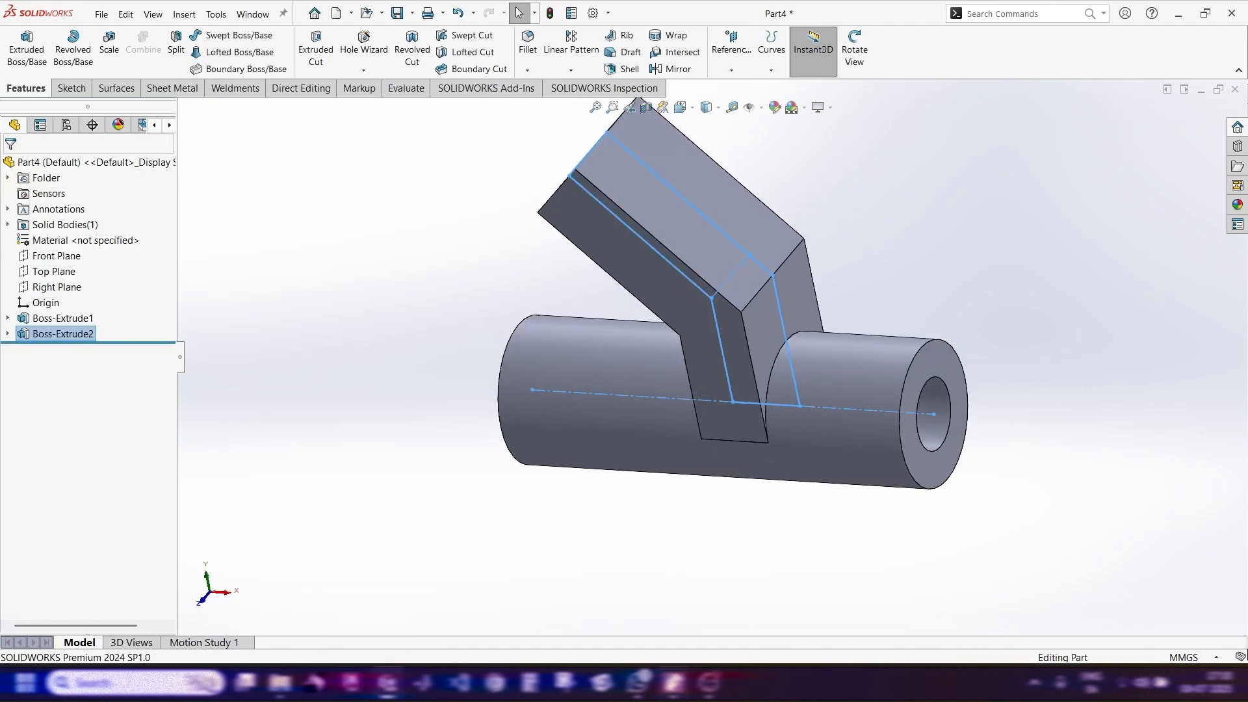
{"action": "left_click", "coordinate": [674, 681]}
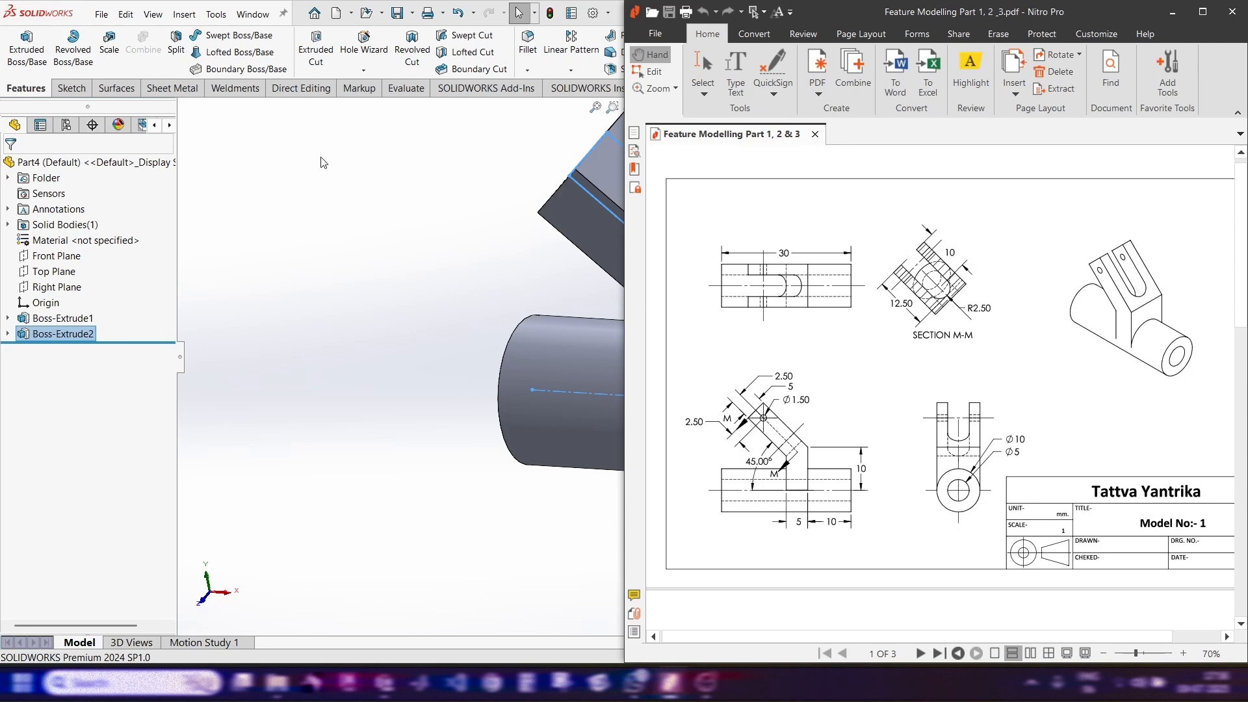
{"action": "left_click", "coordinate": [436, 235]}
{"action": "left_click", "coordinate": [704, 189]}
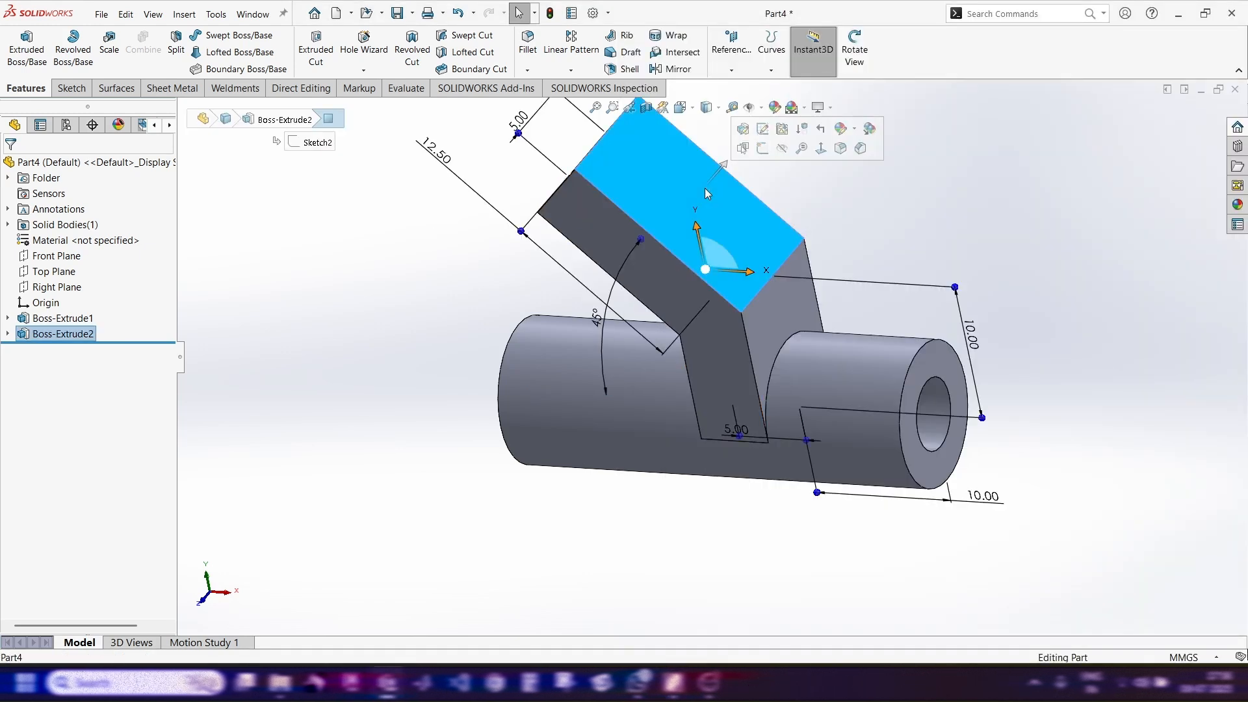
{"action": "left_click", "coordinate": [763, 151]}
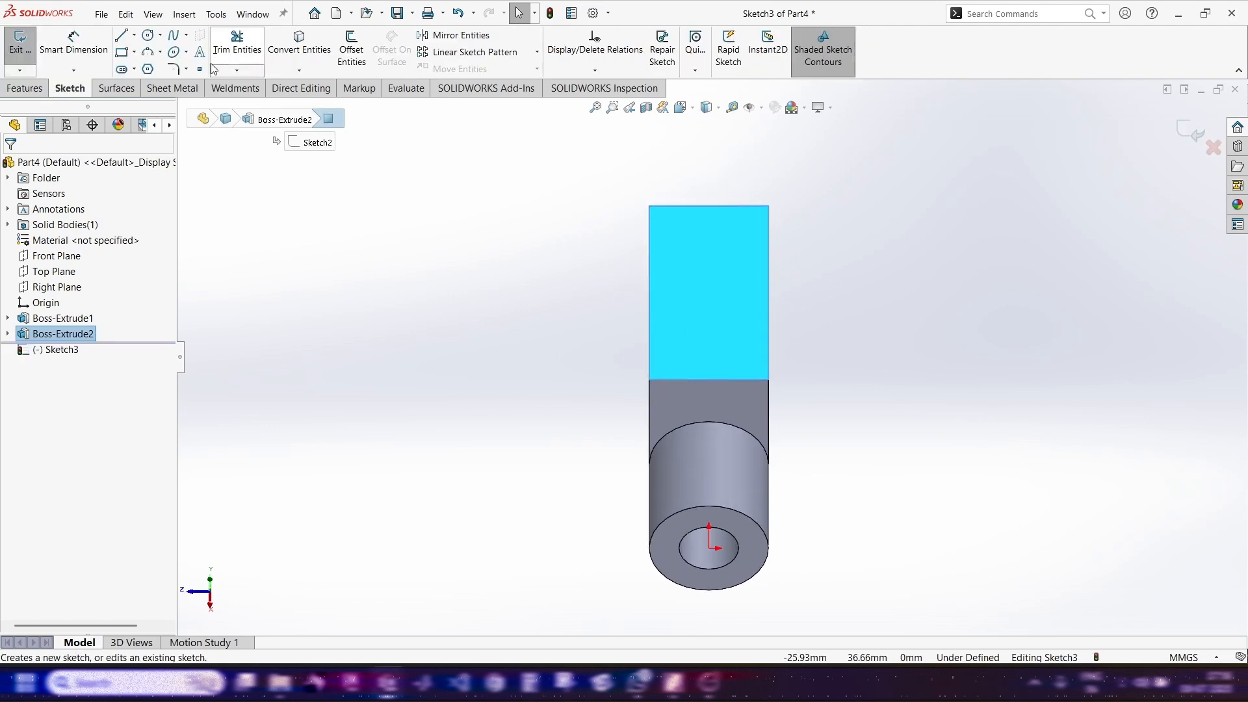
Draw a vertical construction centerline from the midpoint of the slanted face's end edge to the midpoint of its bend edge
{"action": "left_click", "coordinate": [134, 35]}
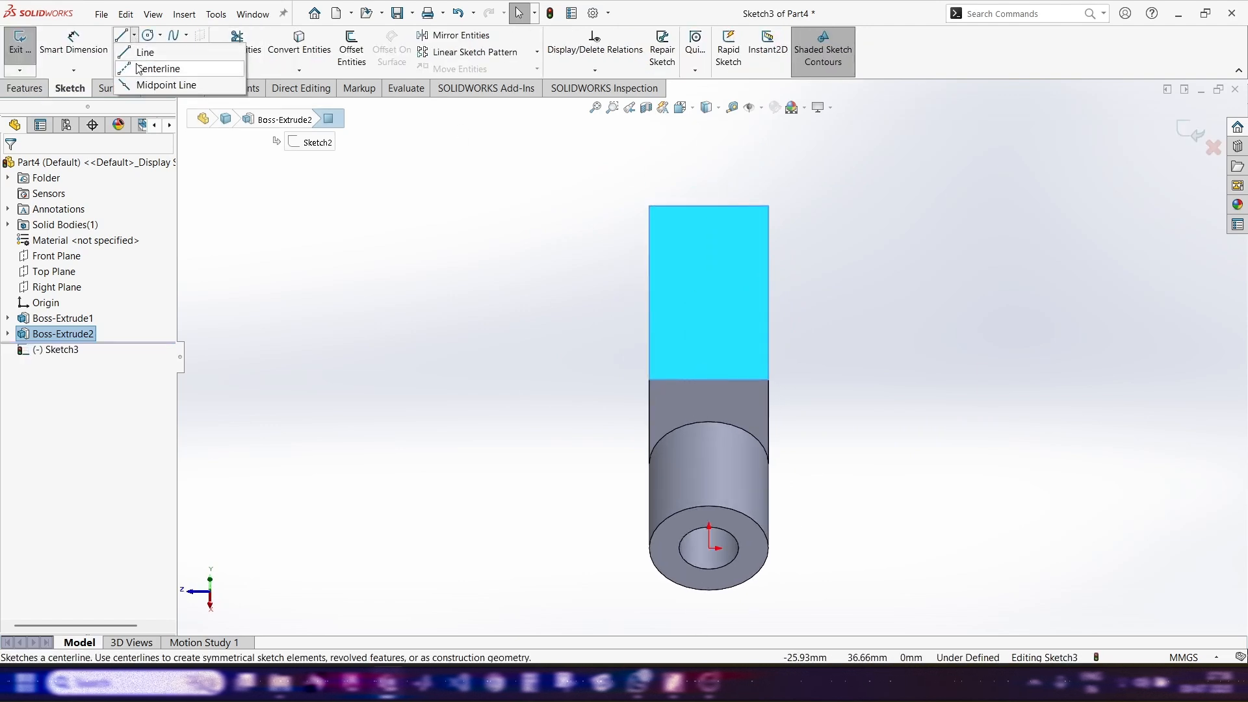
{"action": "left_click", "coordinate": [145, 65]}
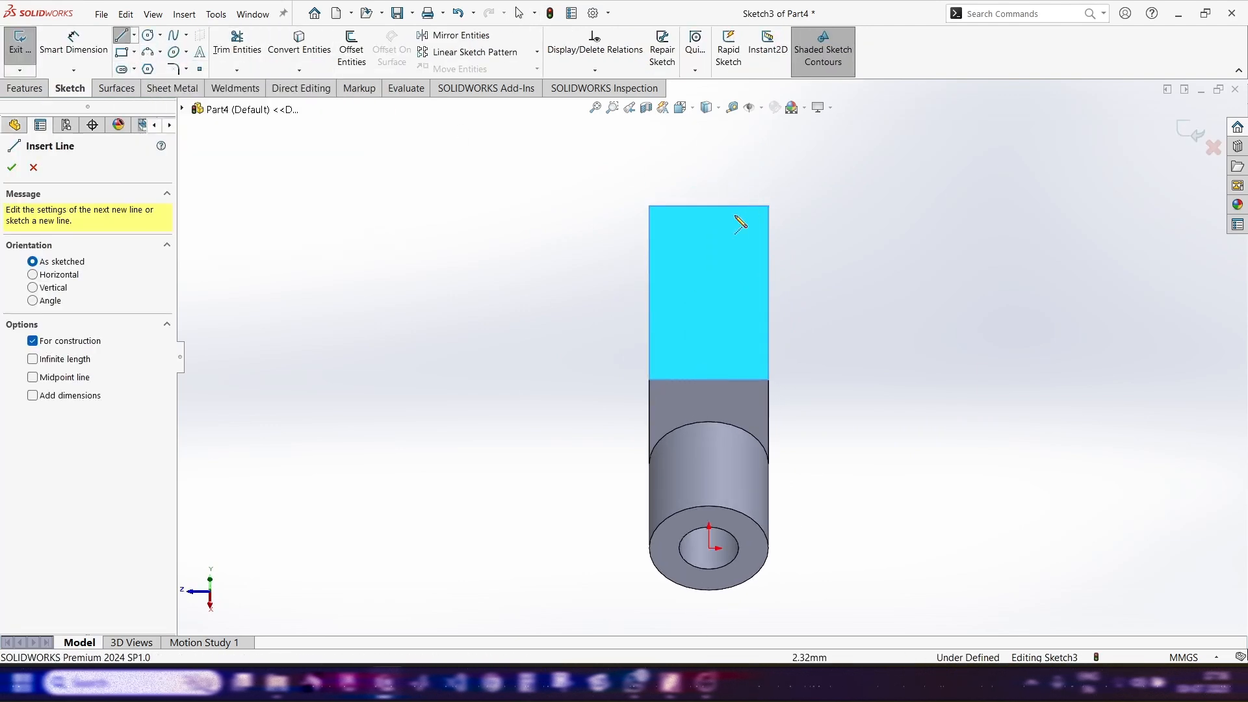
{"action": "left_click", "coordinate": [708, 206]}
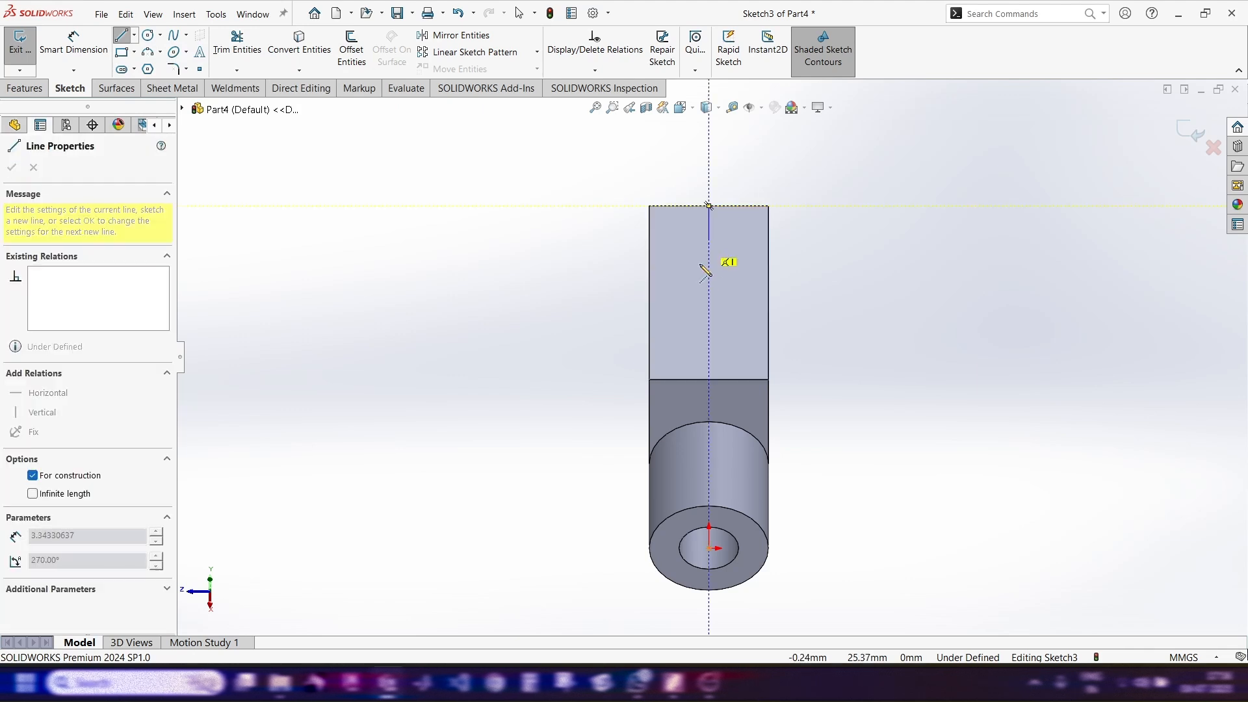
{"action": "left_click", "coordinate": [709, 379]}
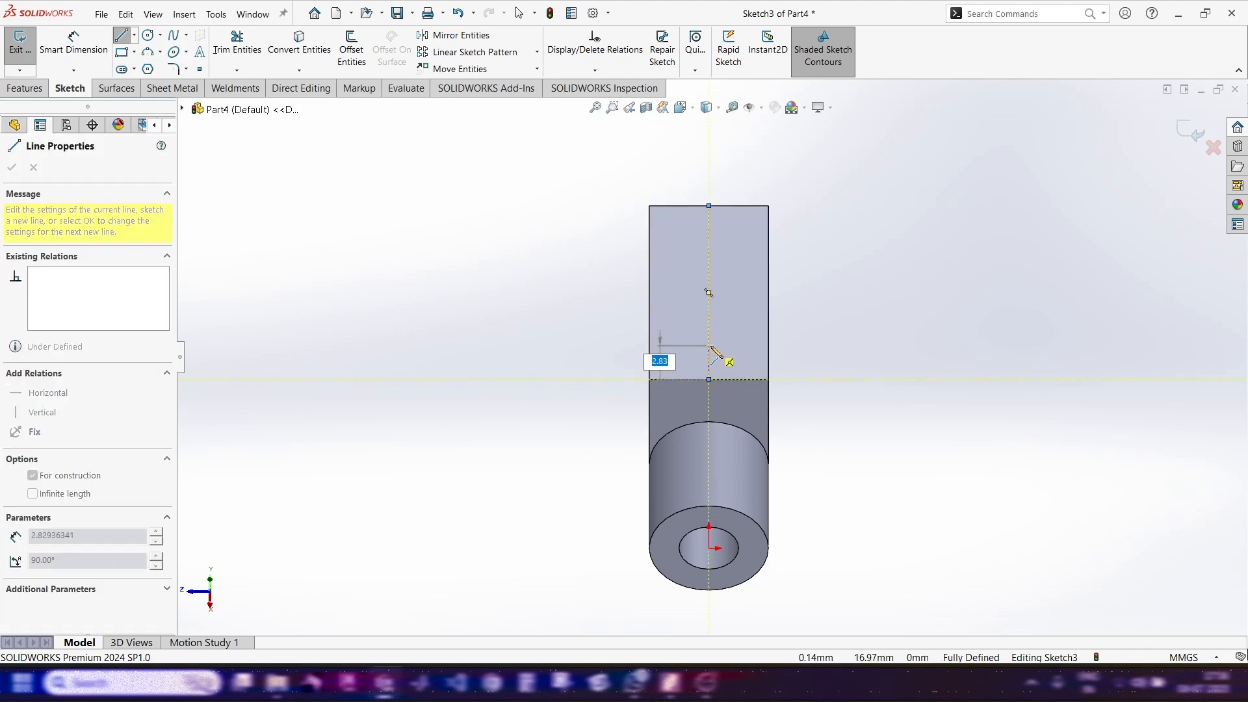
{"action": "key", "text": "Escape"}
{"action": "key", "text": "Escape"}
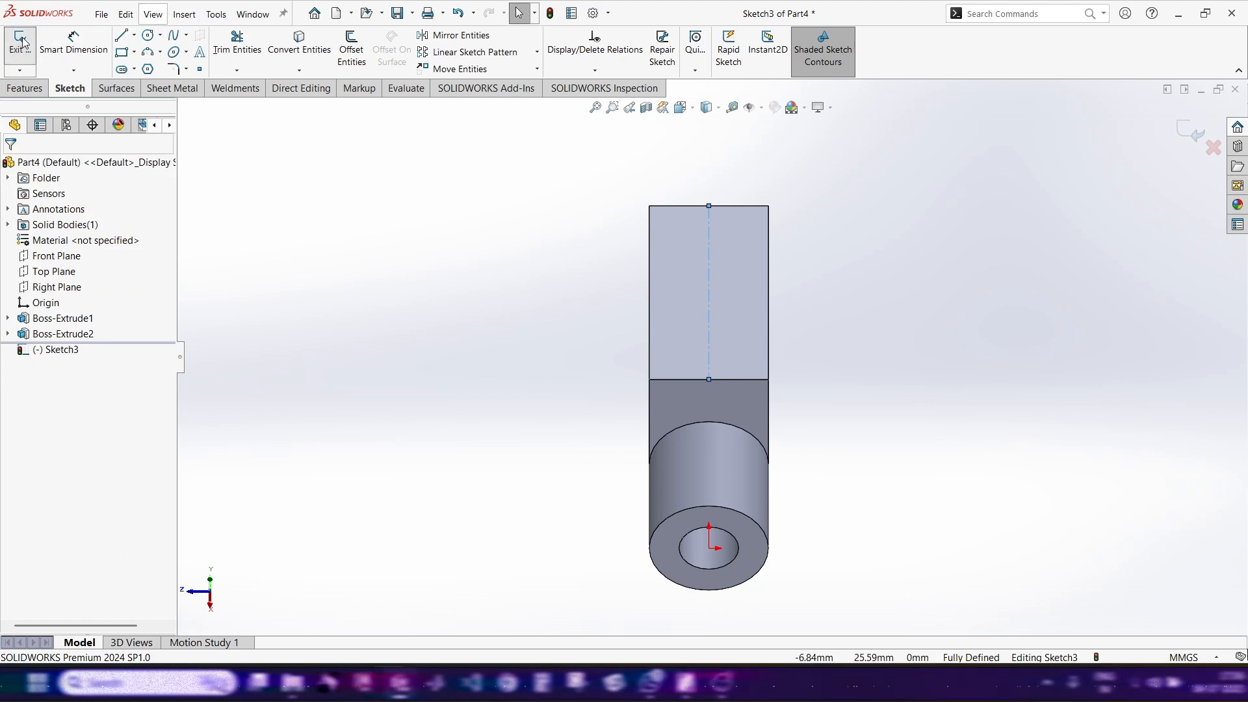
Try to sketch a corner rectangle between the face's end edge and the centerline, and undo both the rectangle and the centerline
{"action": "left_click", "coordinate": [122, 52]}
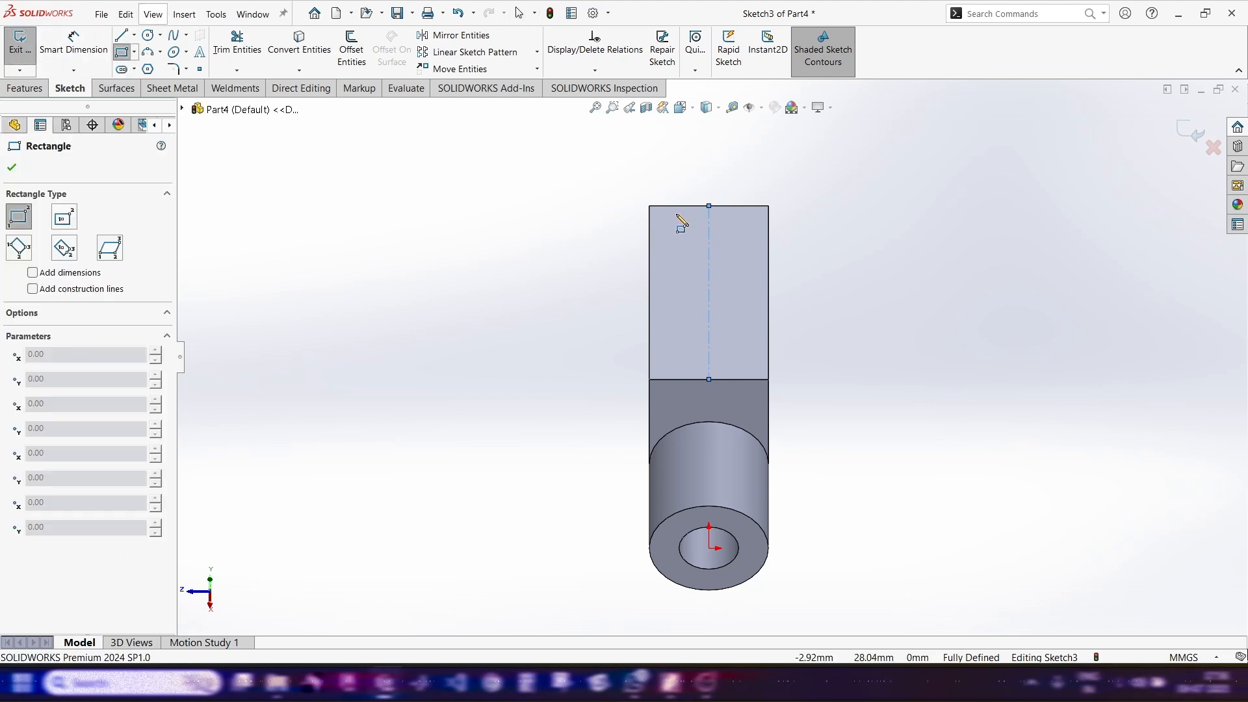
{"action": "left_click", "coordinate": [681, 206]}
{"action": "left_click", "coordinate": [709, 354]}
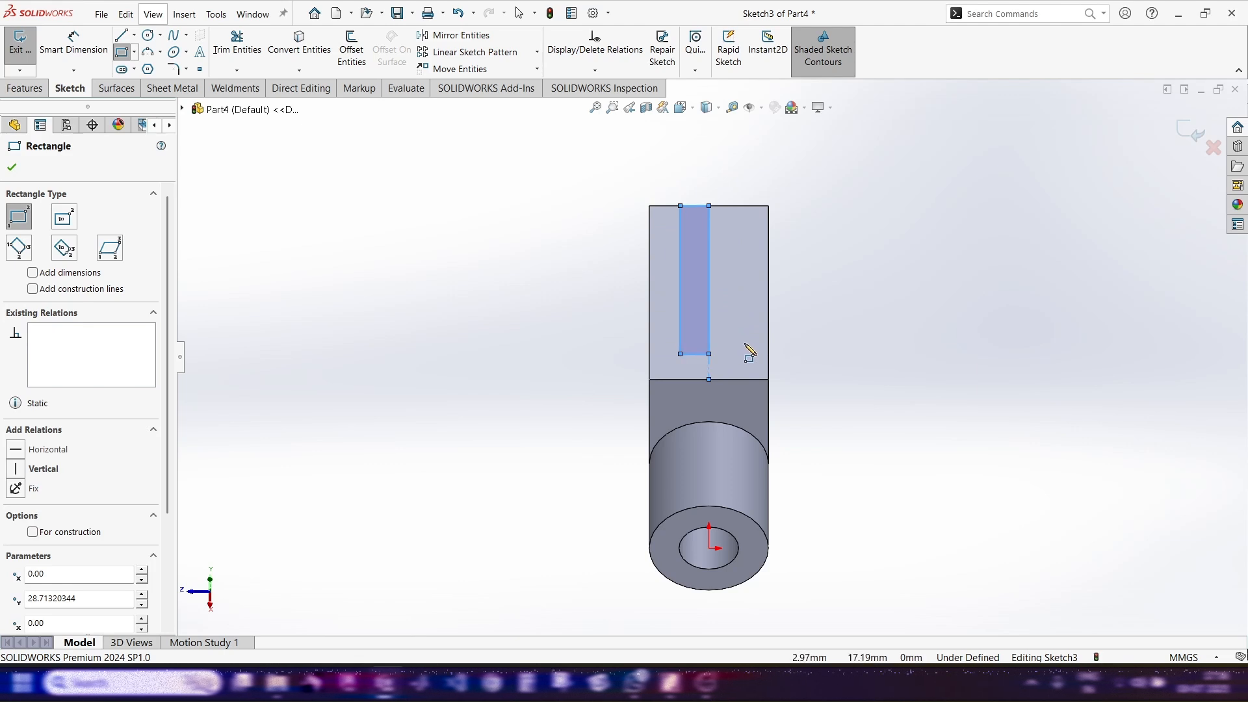
{"action": "key", "text": "ctrl+z"}
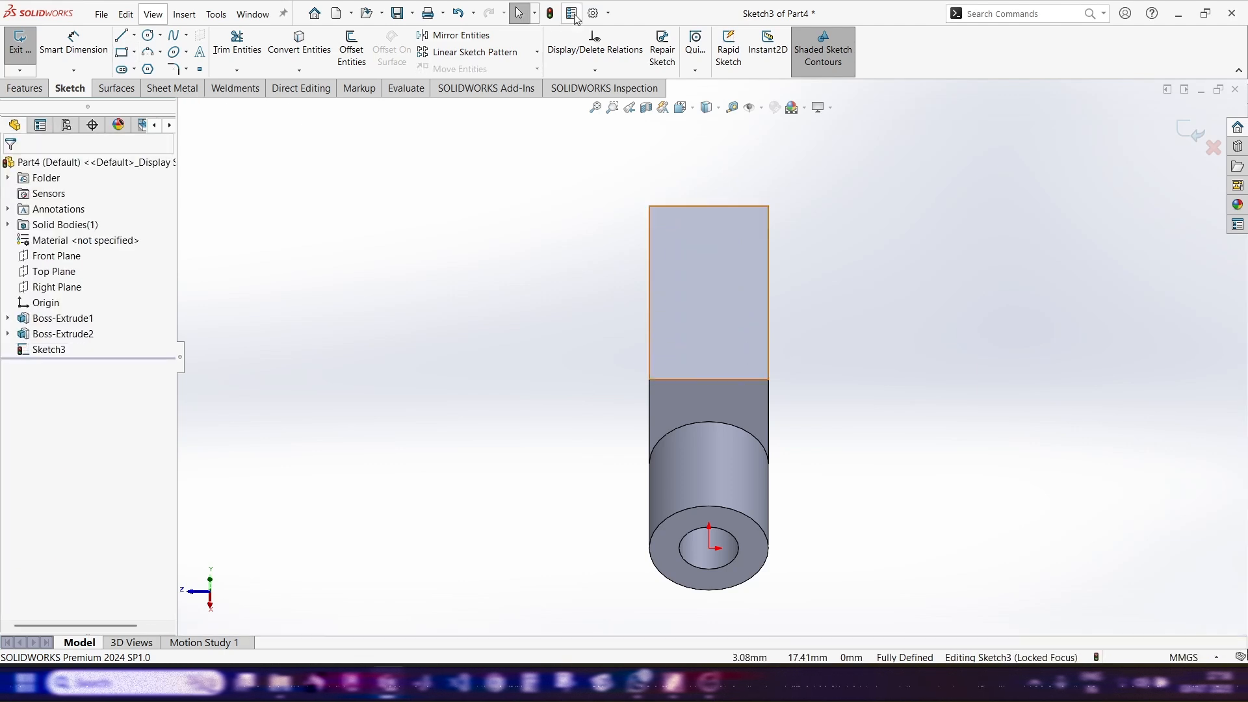
Redraw the construction centerline down the middle of the slanted face, joining the midpoints of its end edge and bend edge
{"action": "left_click", "coordinate": [134, 34]}
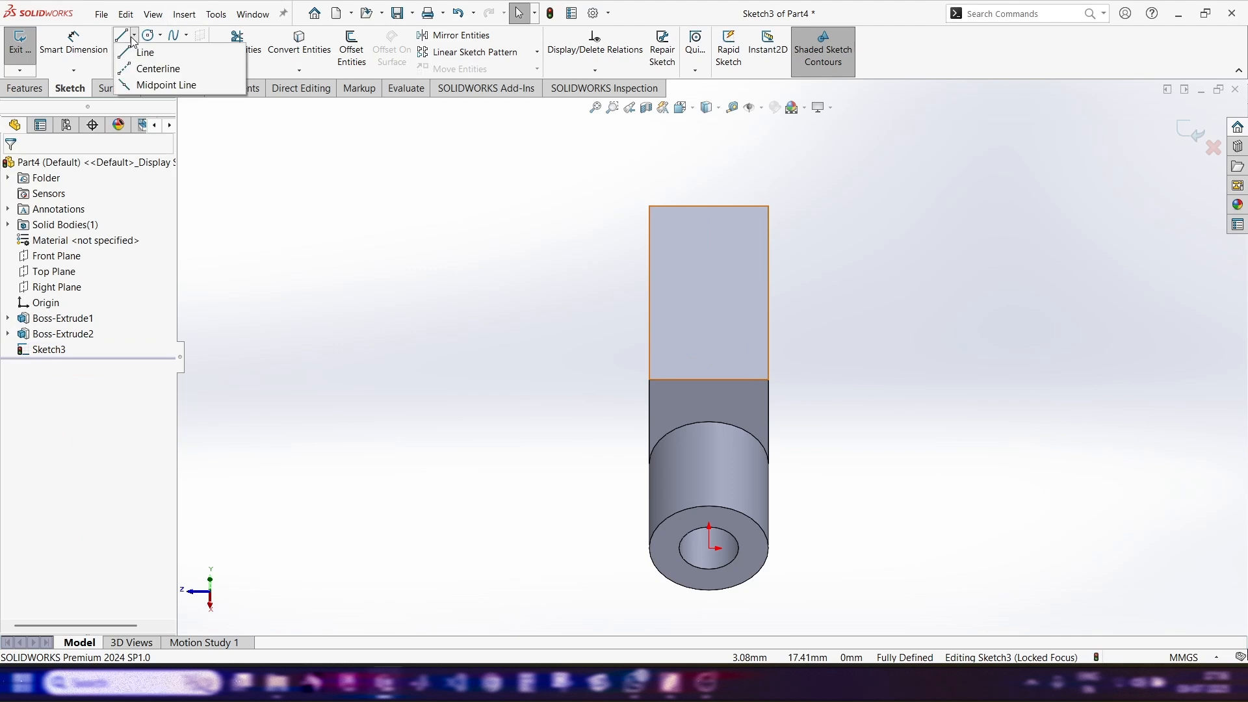
{"action": "left_click", "coordinate": [160, 64]}
{"action": "left_click", "coordinate": [709, 207]}
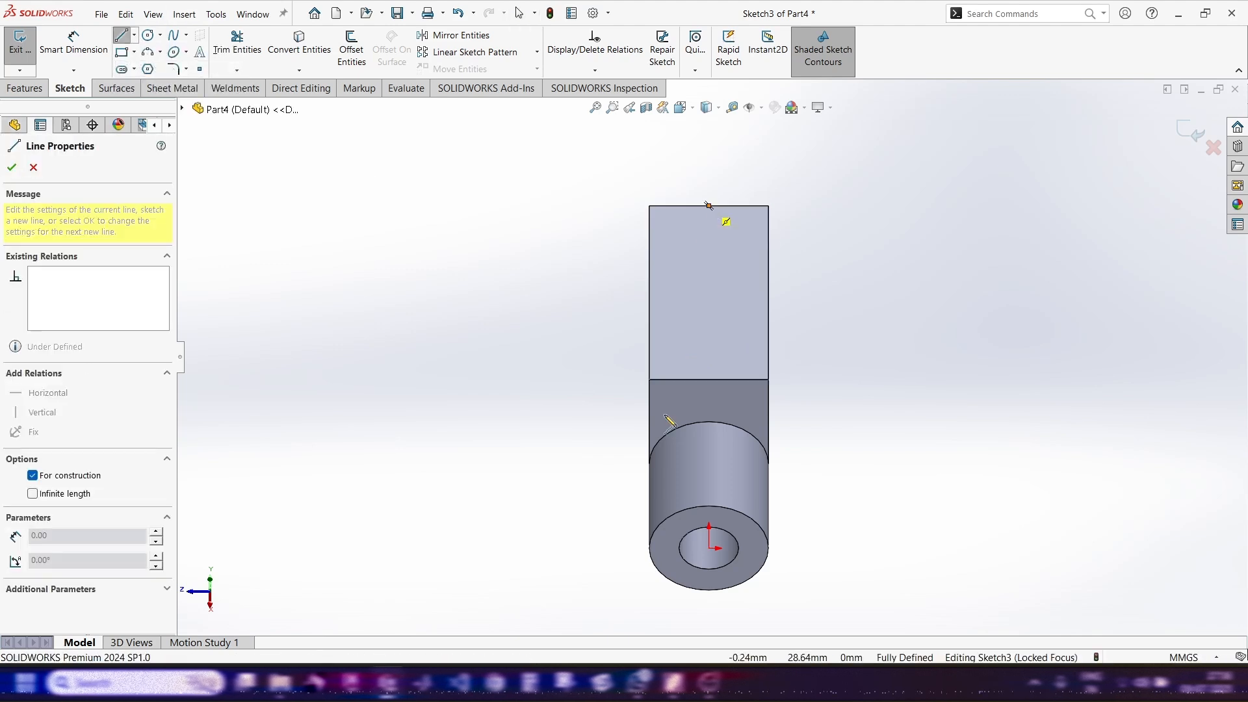
{"action": "left_click", "coordinate": [709, 379]}
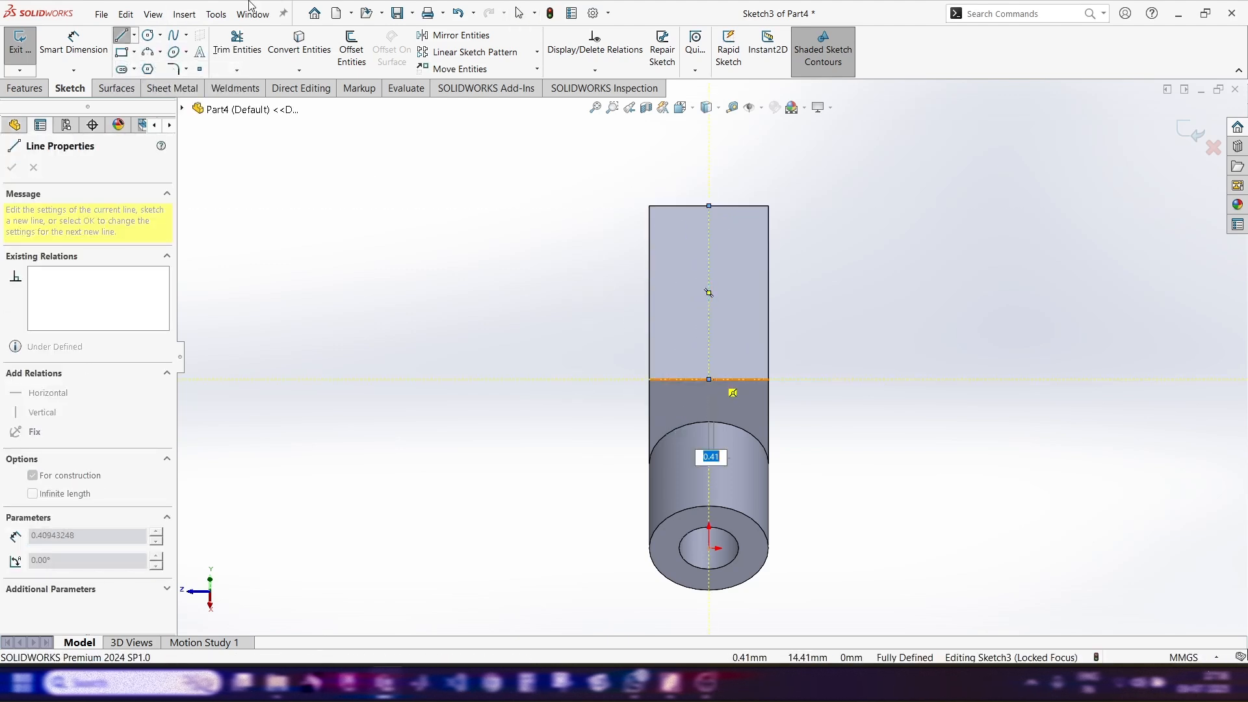
Sketch a narrow upright corner rectangle in the empty space beside the slanted face, on its +Z side
{"action": "left_click", "coordinate": [122, 52]}
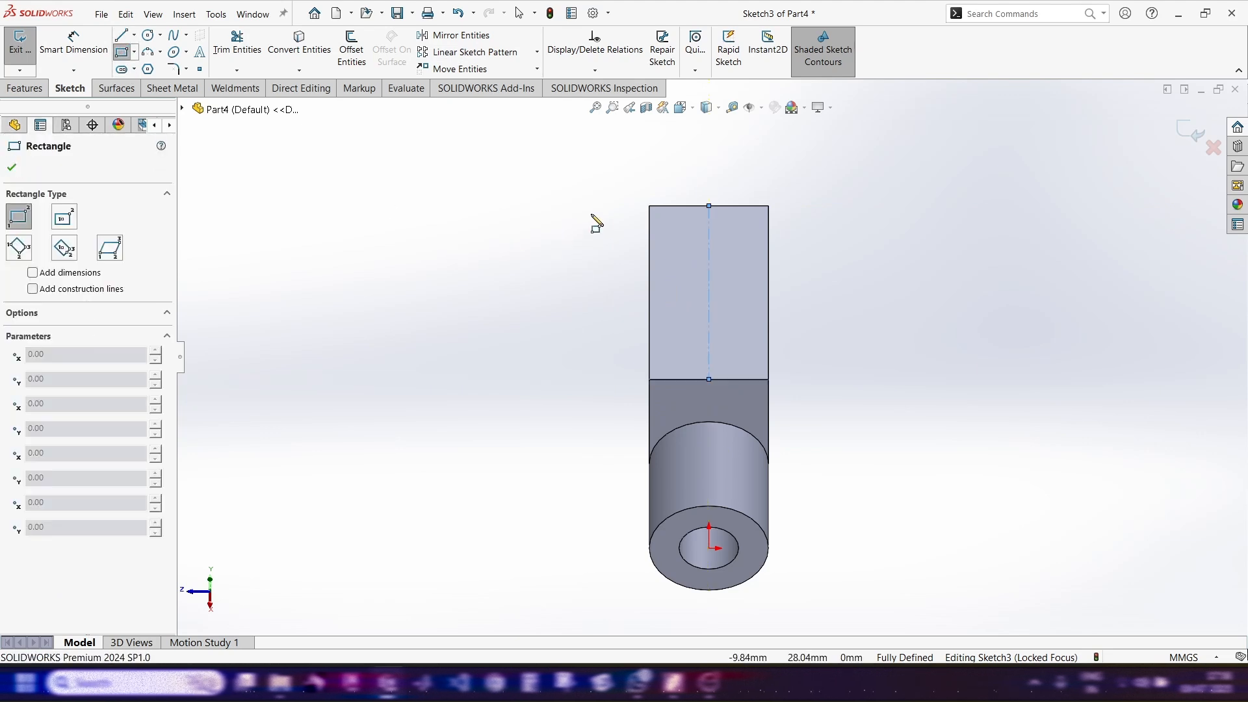
{"action": "left_click", "coordinate": [569, 214]}
{"action": "left_click", "coordinate": [611, 332]}
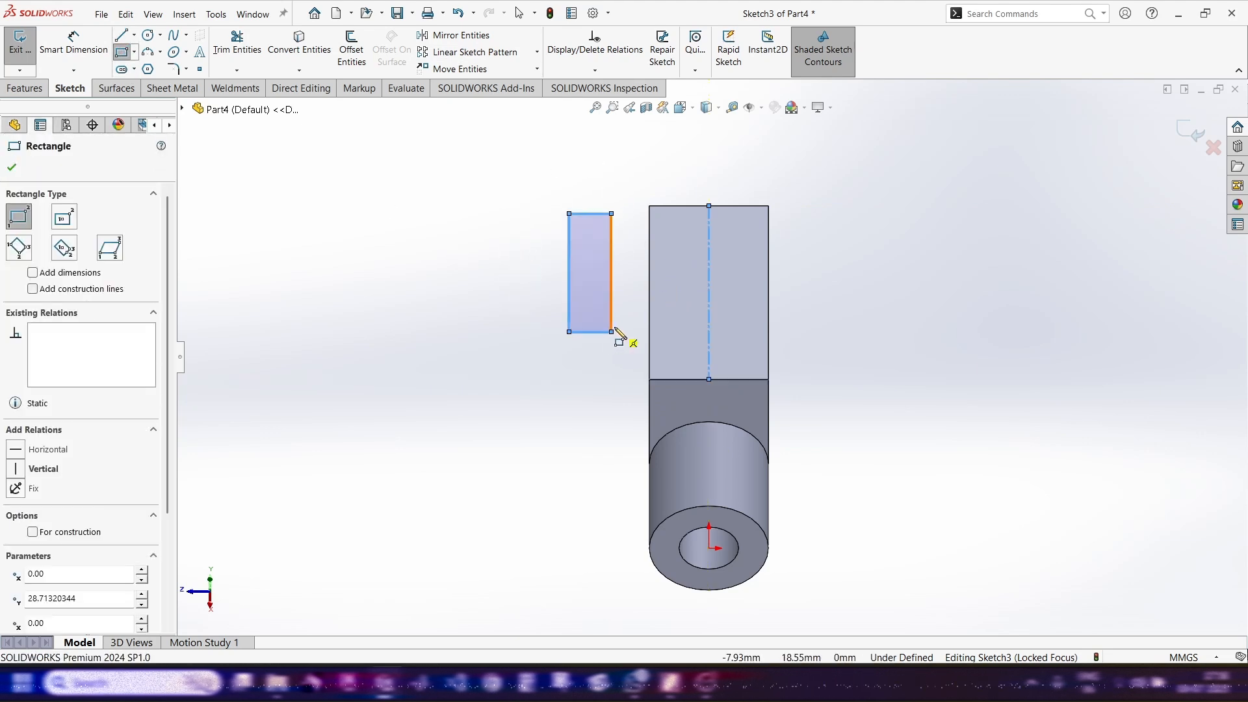
{"action": "key", "text": "Escape"}
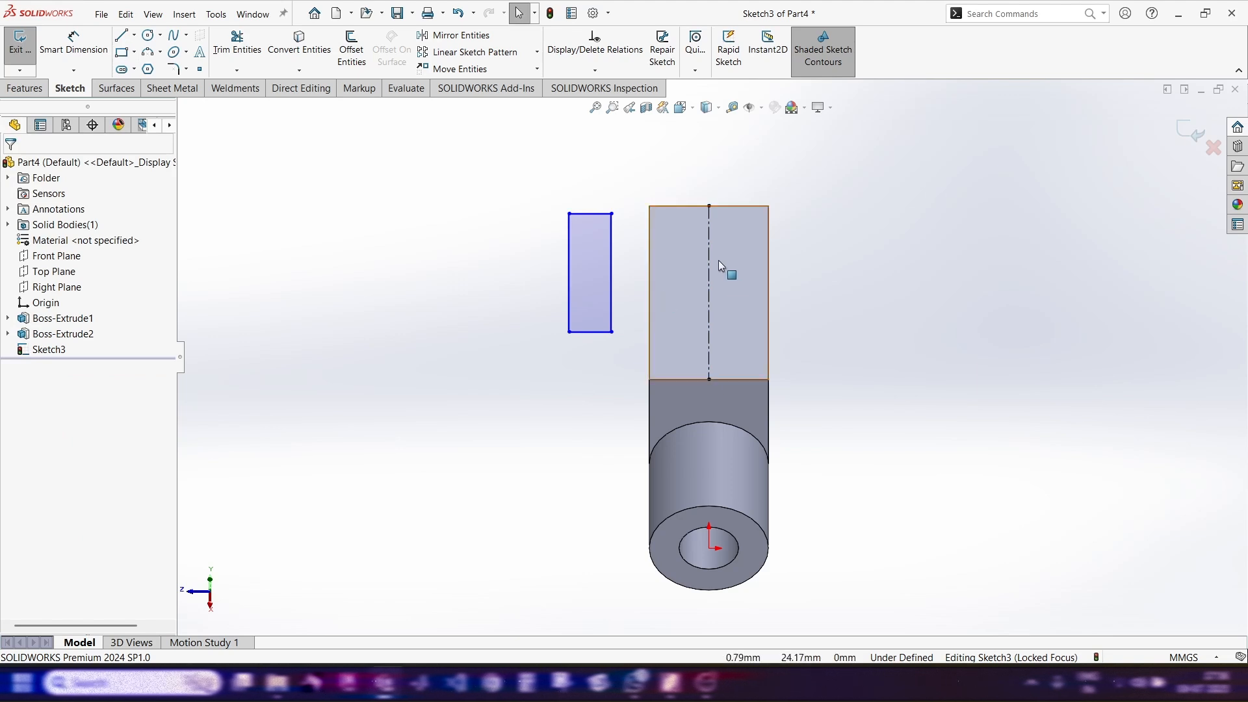
Add a midpoint relation between the construction centerline's outer endpoint and the rectangle's short edge nearest the slanted face's end
{"action": "left_click", "coordinate": [709, 206]}
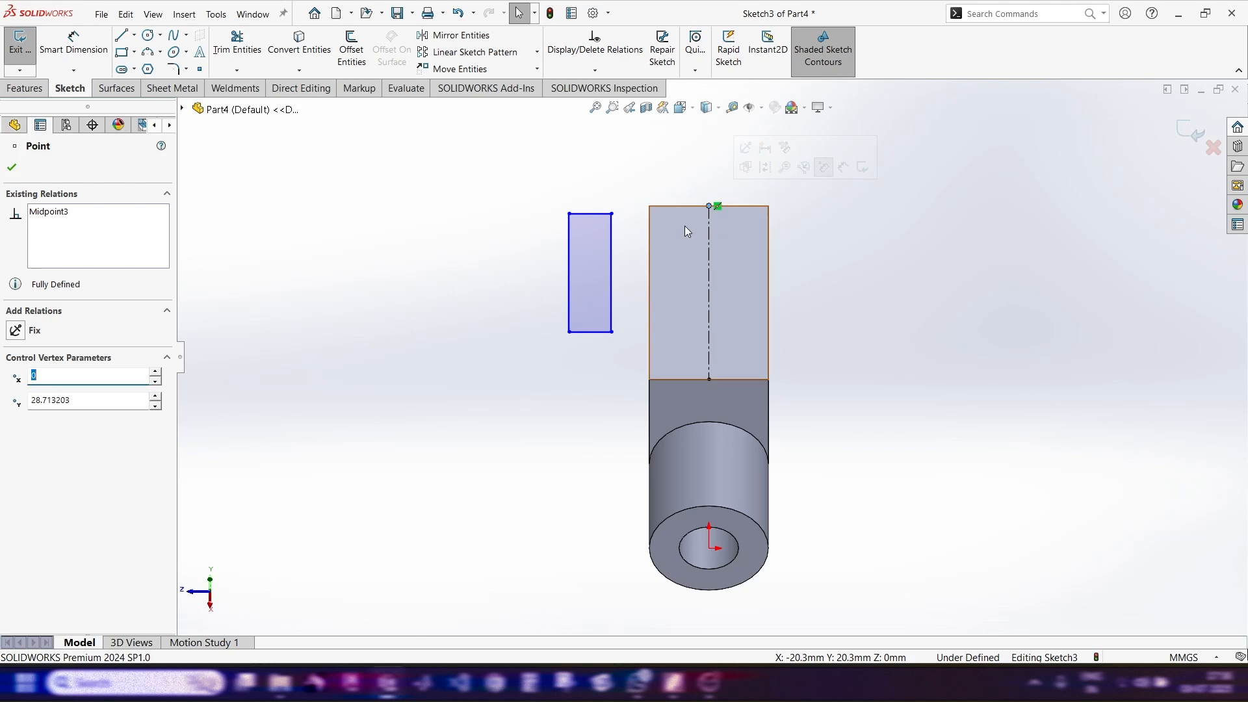
{"action": "left_click", "coordinate": [600, 215]}
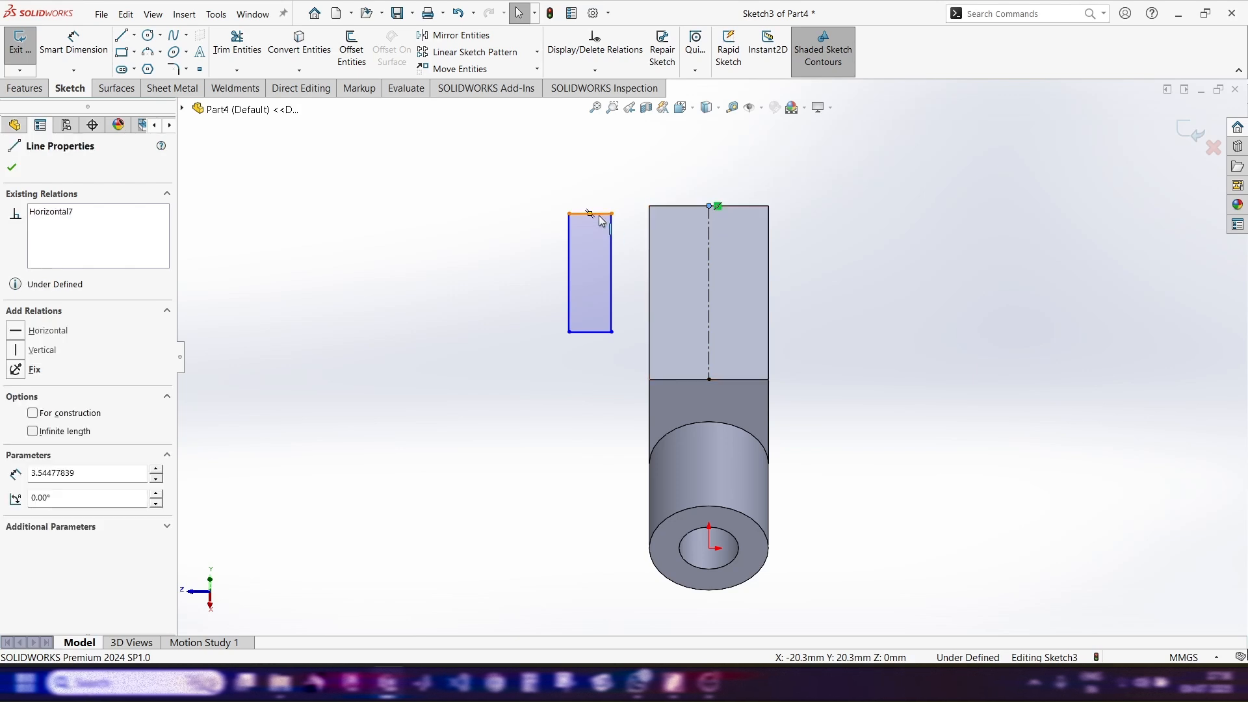
{"action": "left_click", "coordinate": [590, 223], "text": "ctrl"}
{"action": "left_click", "coordinate": [637, 160]}
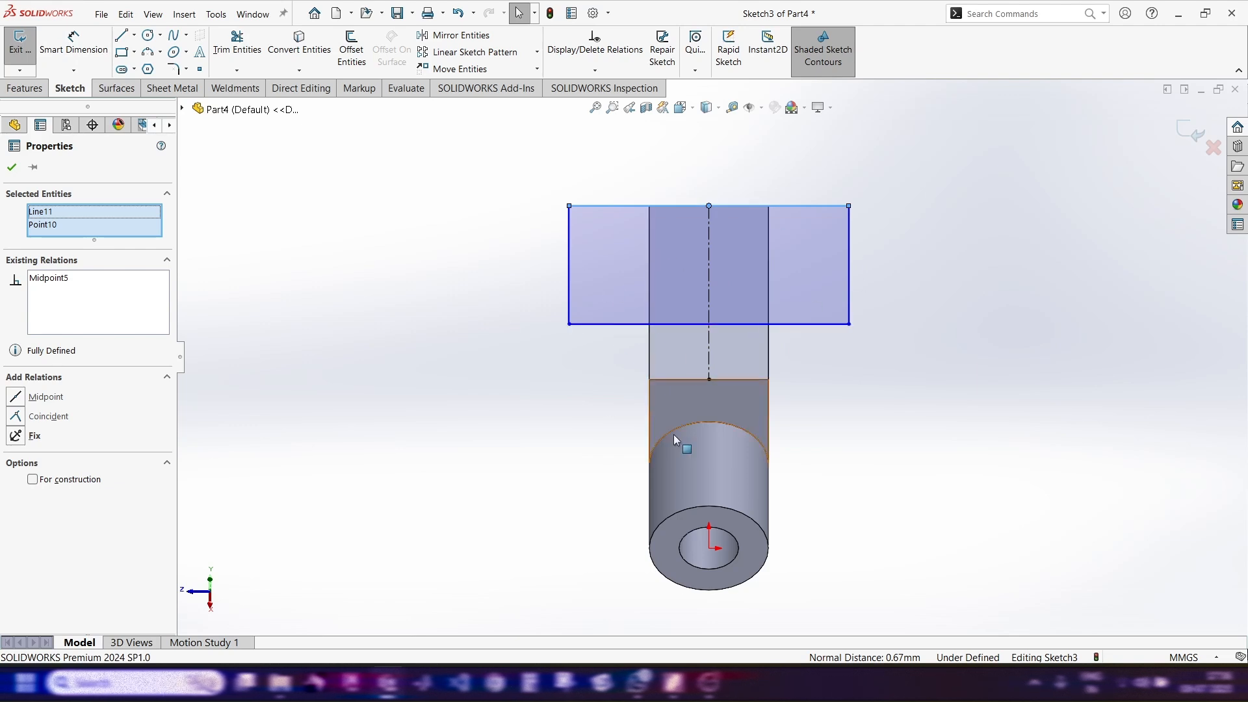
Check the slot dimensions in the PDF drawing, and narrow the rectangle to about 5 mm wide within the slanted face
{"action": "left_click", "coordinate": [669, 682]}
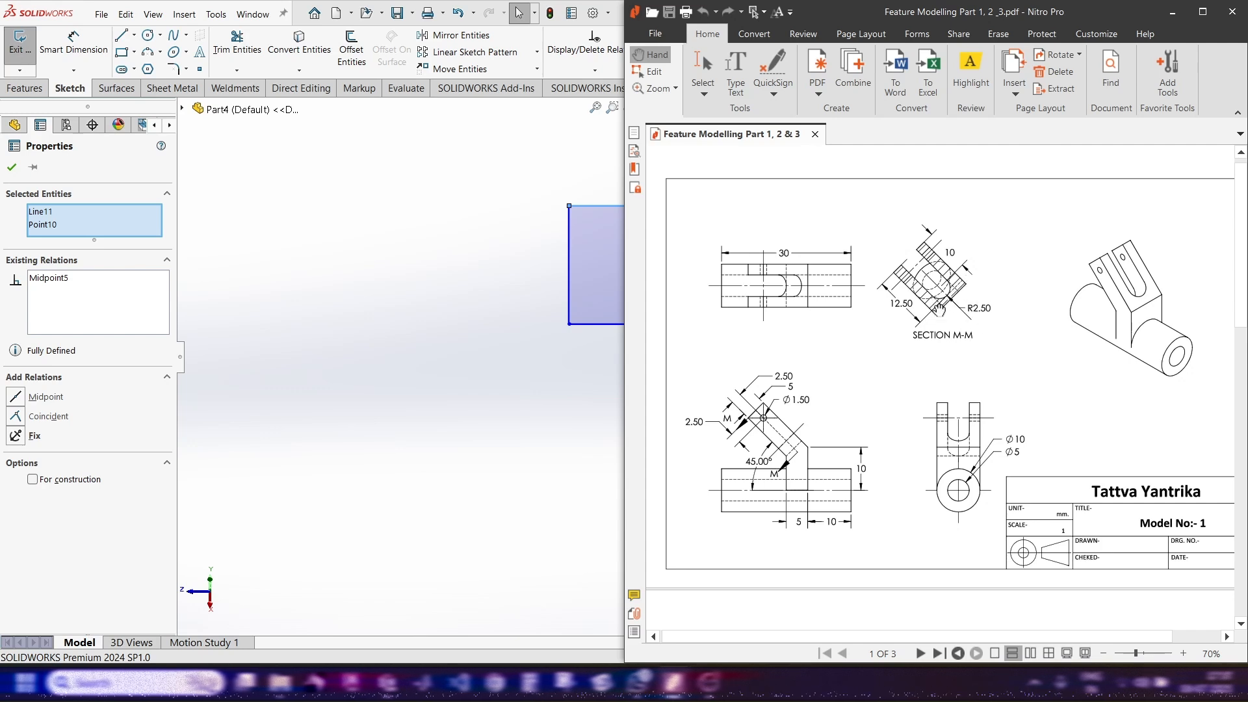
{"action": "left_click", "coordinate": [529, 338]}
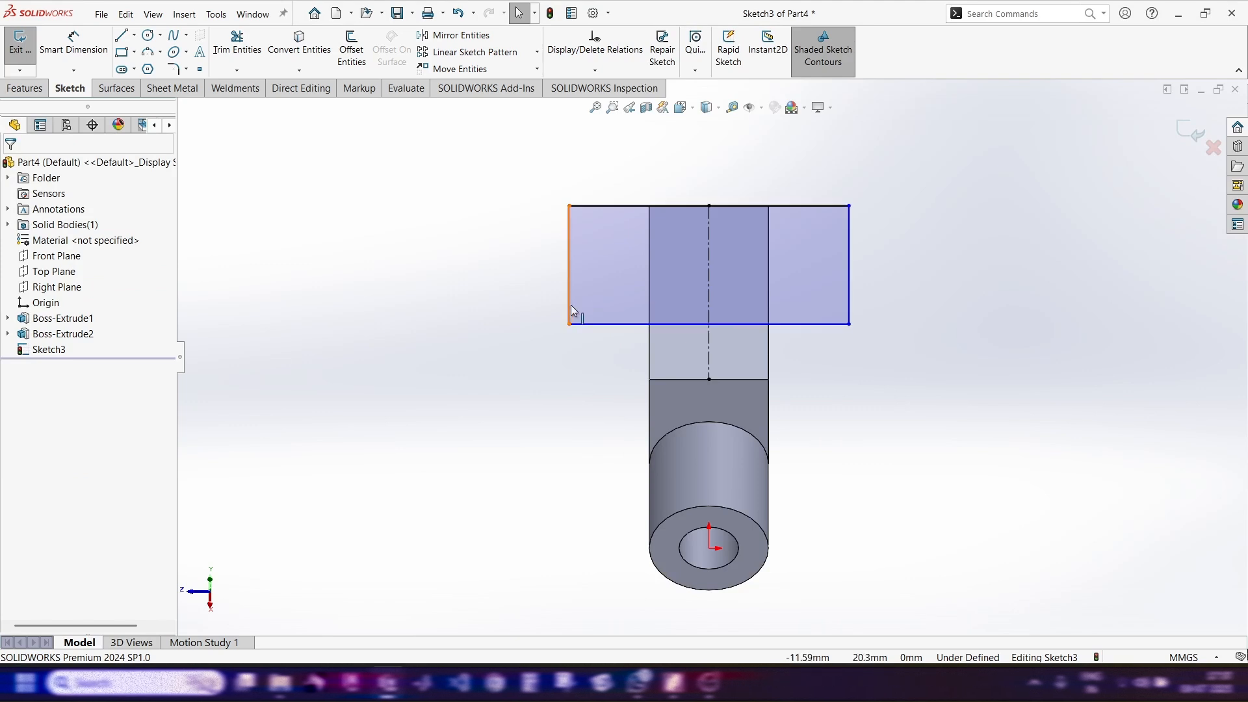
{"action": "left_click_drag", "start_coordinate": [601, 296], "coordinate": [677, 272]}
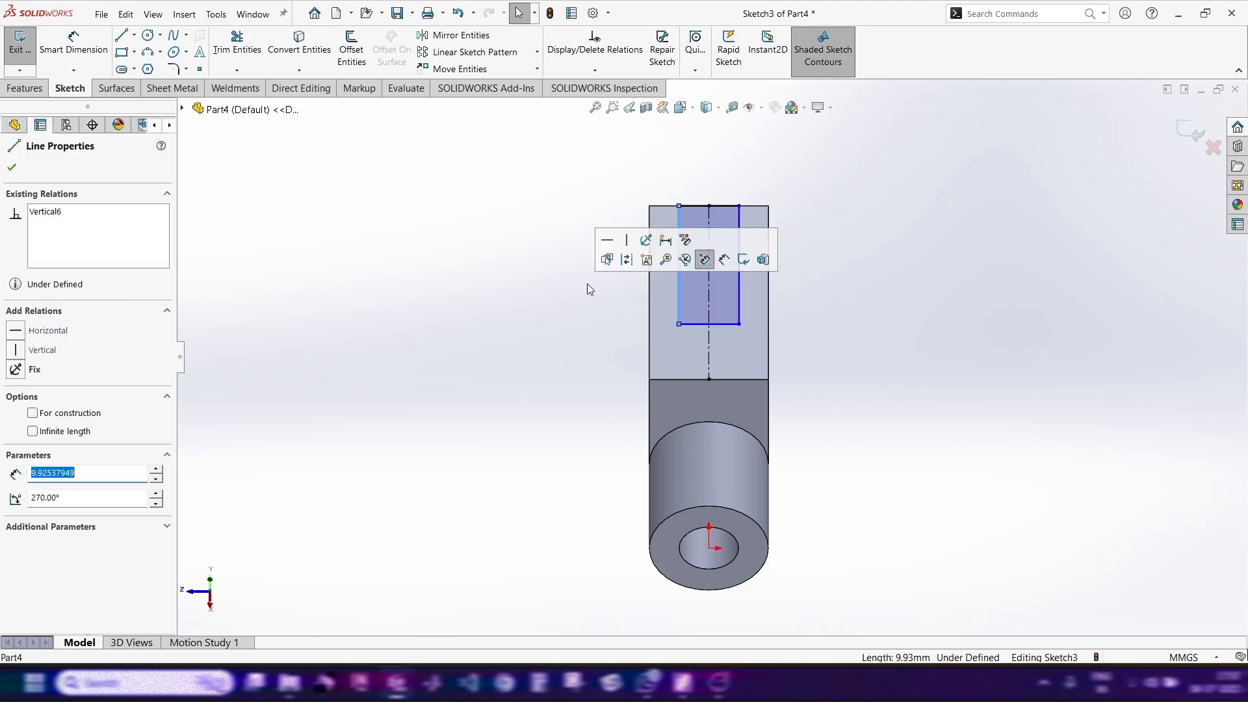
Sketch a three-point arc joining the rectangle's two inner corners, bulging toward the bend edge with a radius of about 2.5 mm
{"action": "left_click", "coordinate": [148, 52]}
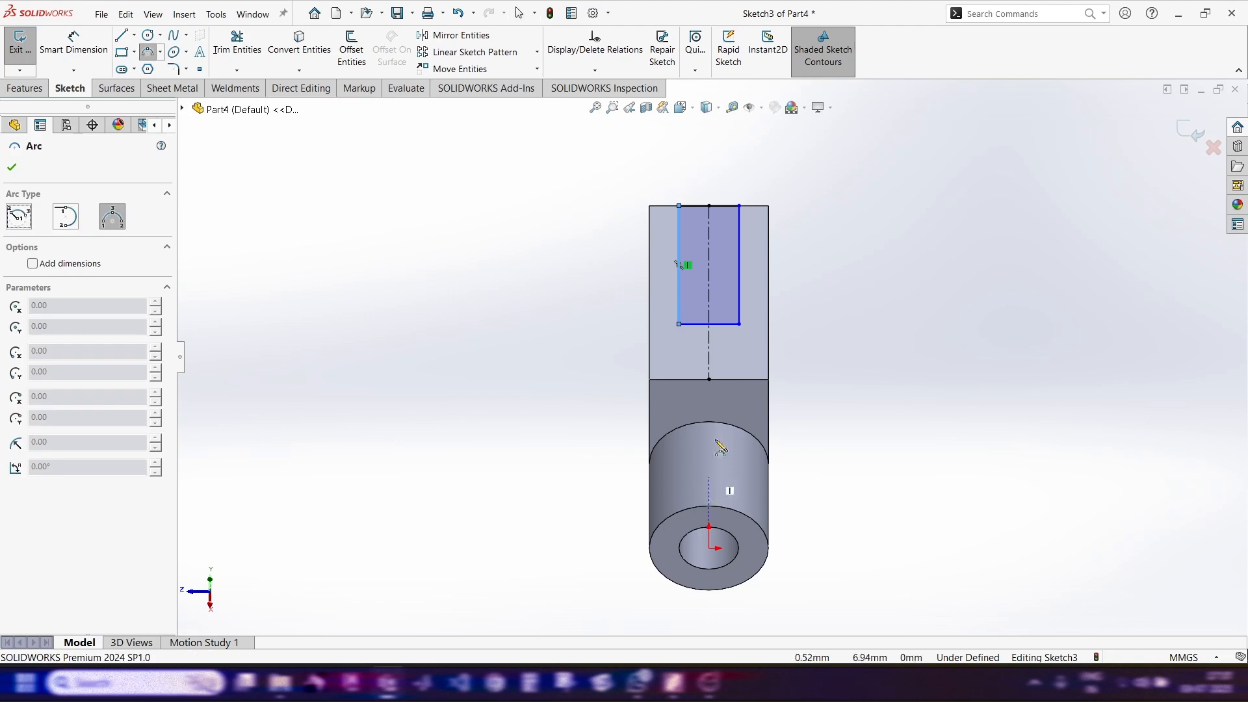
{"action": "left_click", "coordinate": [679, 324]}
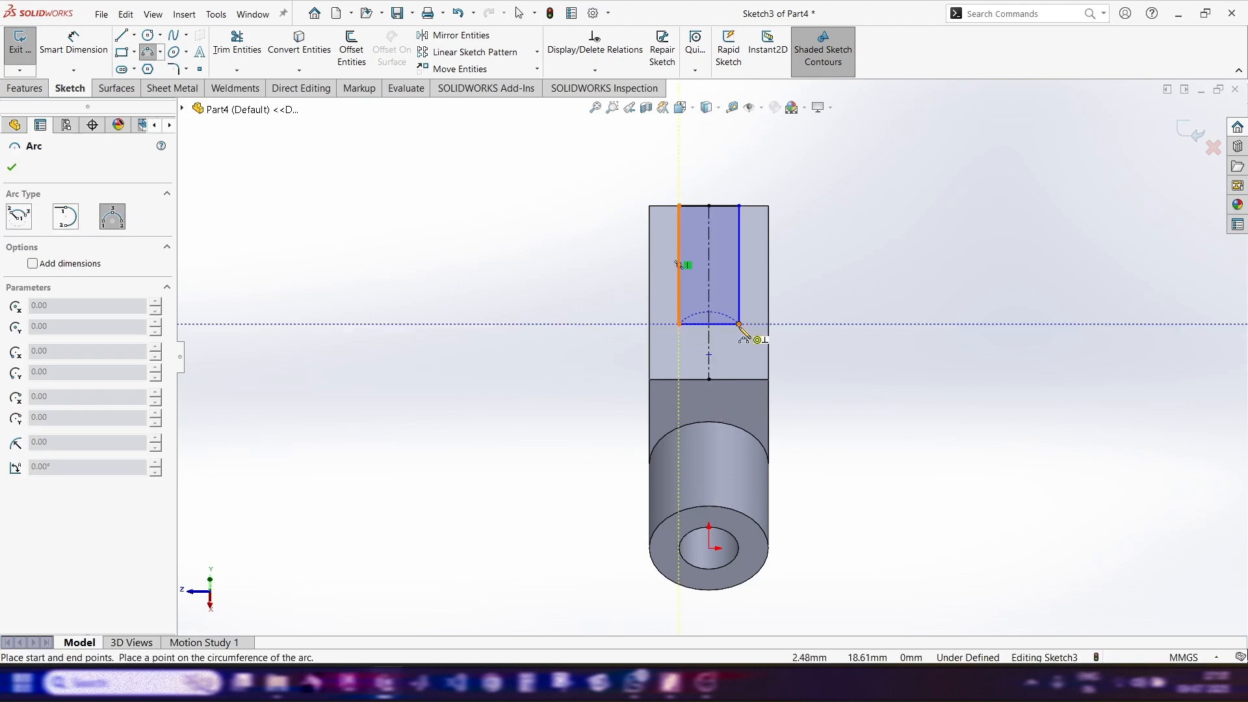
{"action": "left_click", "coordinate": [739, 323]}
{"action": "left_click", "coordinate": [724, 357]}
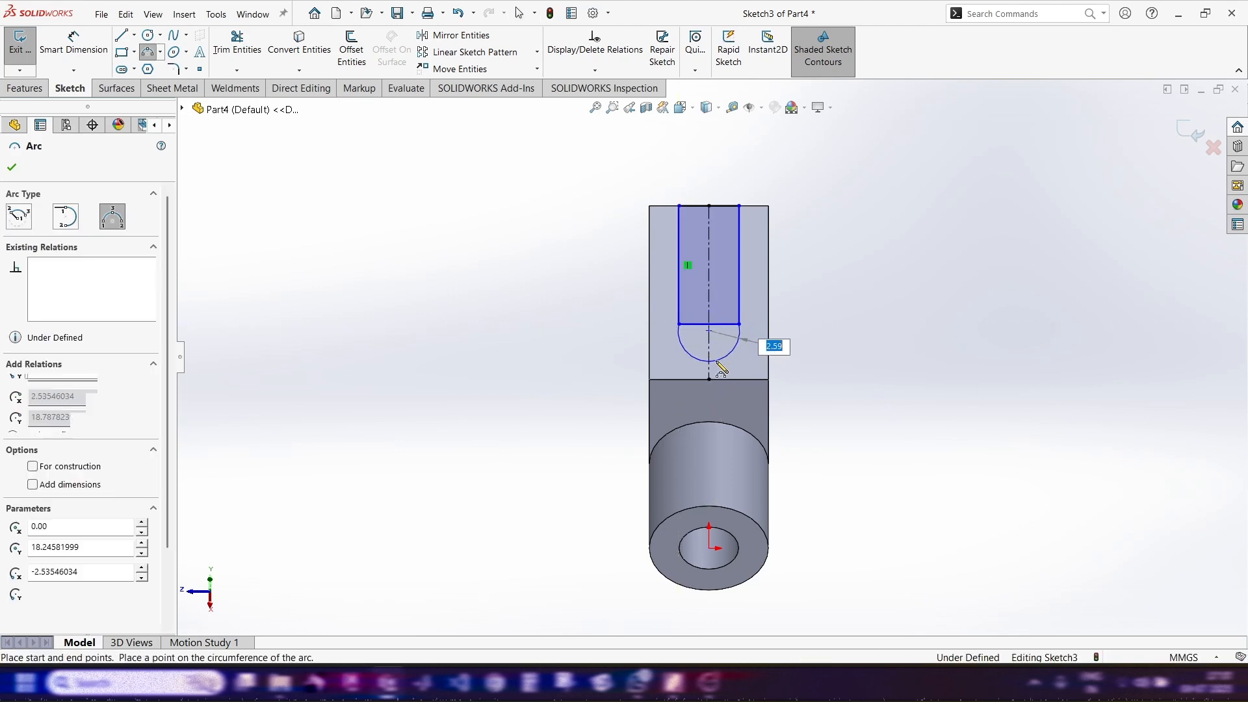
{"action": "key", "text": "Escape"}
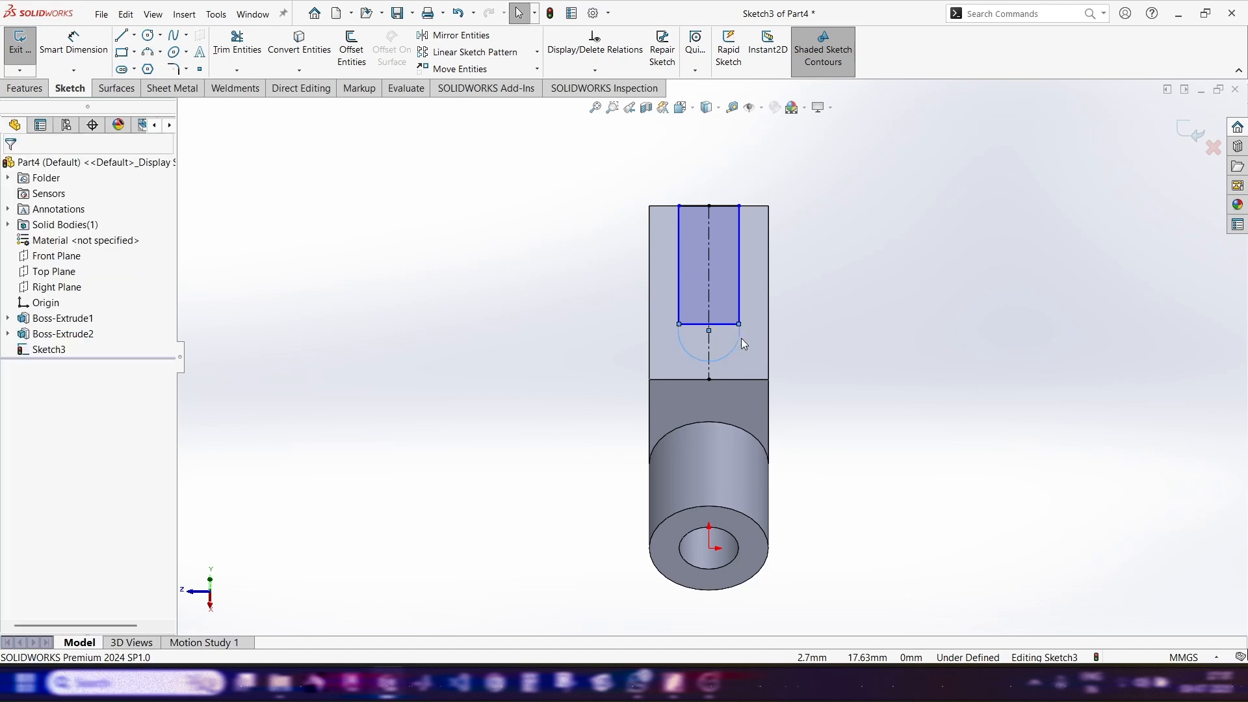
Add a midpoint relation between the arc's center point and the rectangle's inner short edge
{"action": "left_click", "coordinate": [709, 330]}
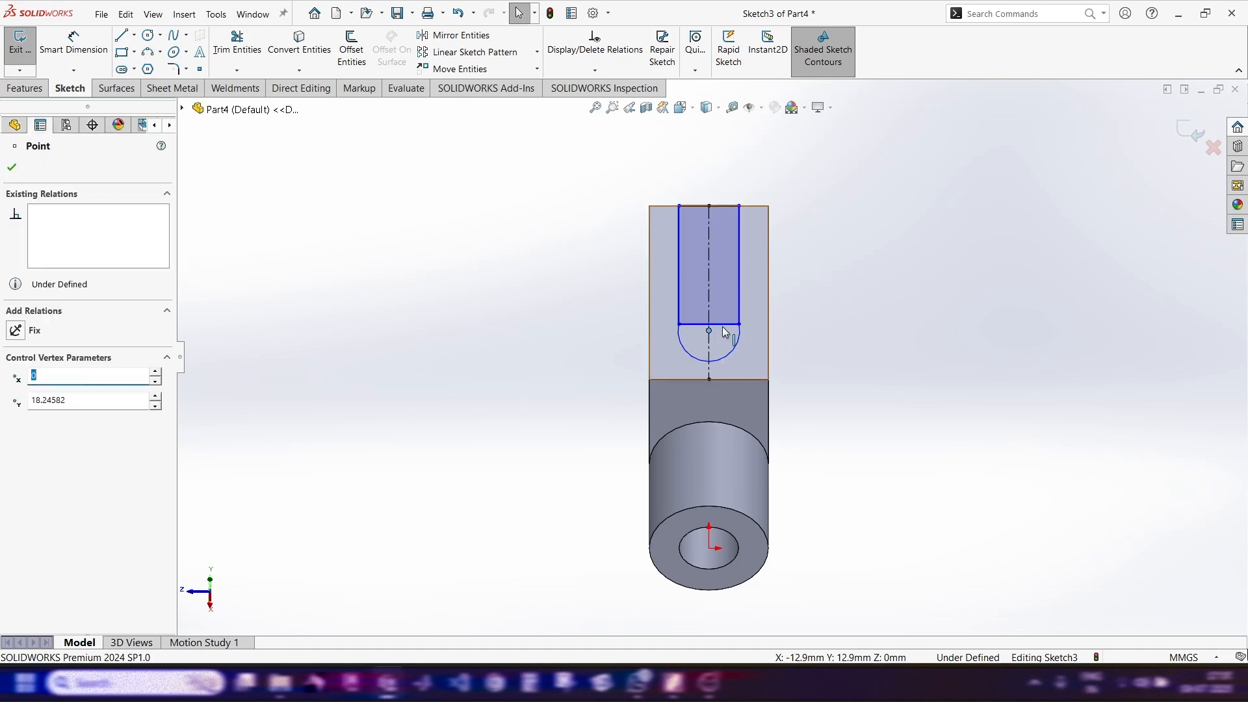
{"action": "left_click", "coordinate": [724, 325], "text": "ctrl"}
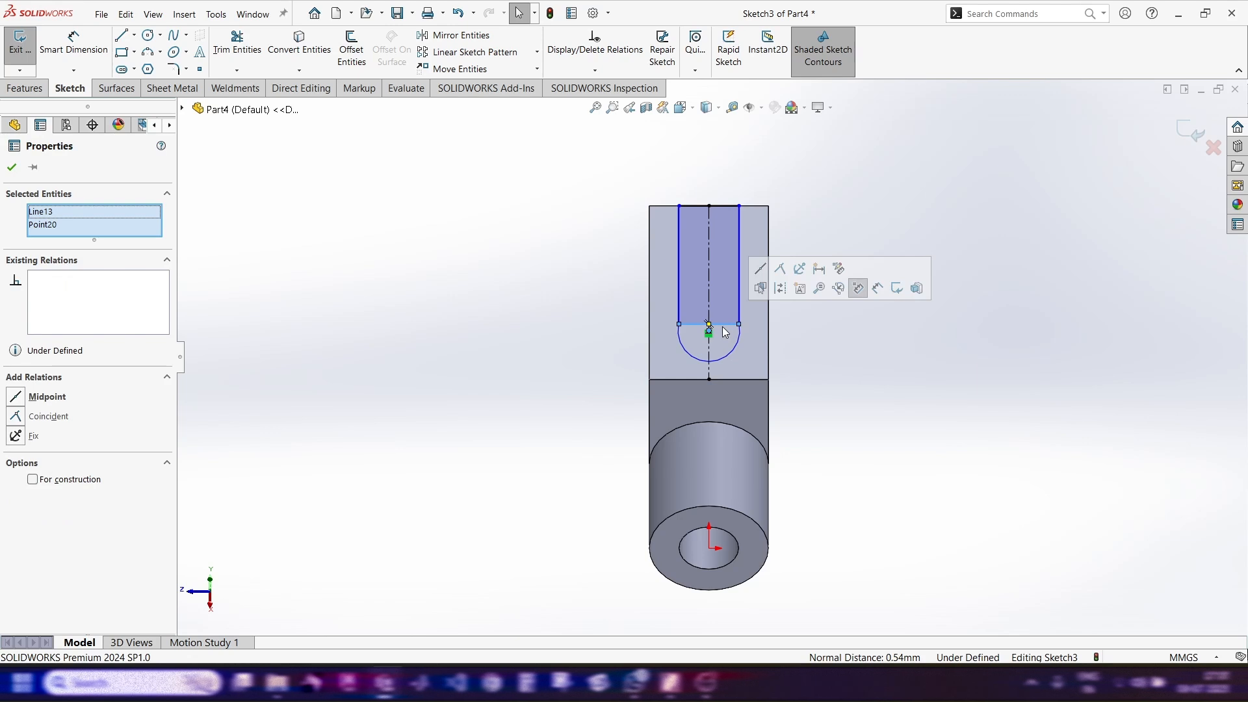
{"action": "left_click", "coordinate": [761, 268]}
{"action": "left_click", "coordinate": [877, 406]}
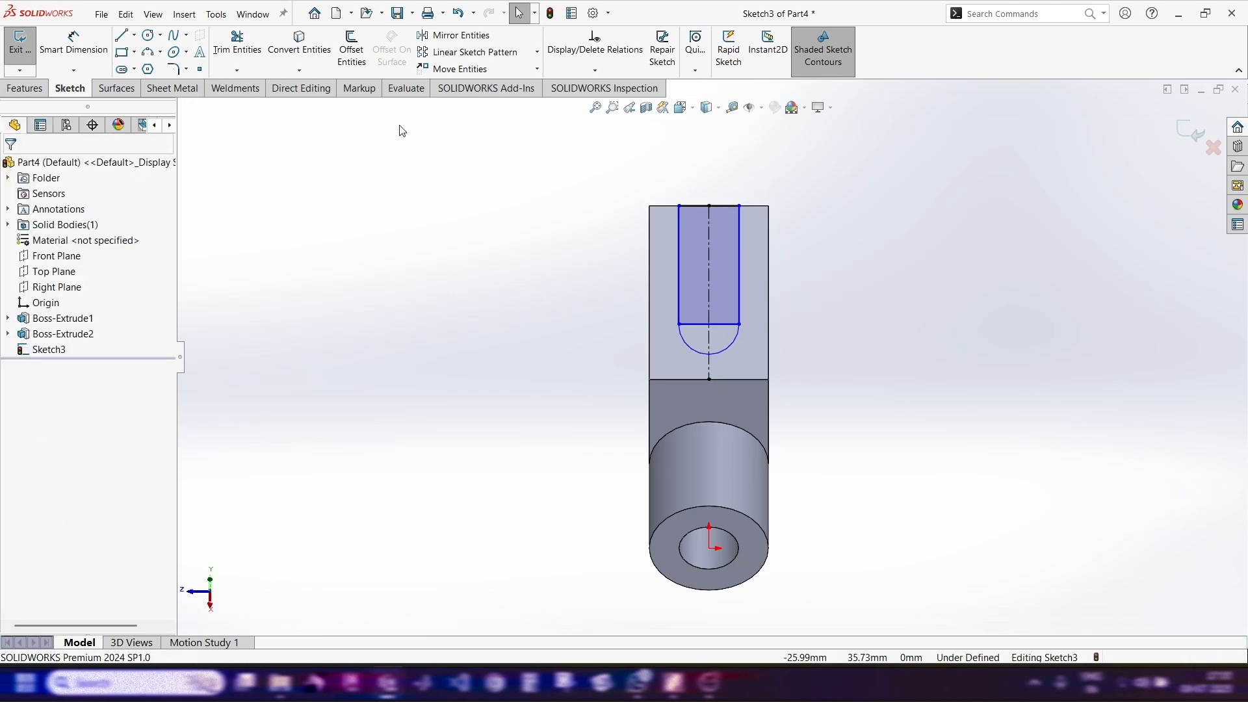
Dimension the arc at the slot's closed end with a radius of 2.5 mm
{"action": "left_click", "coordinate": [73, 42]}
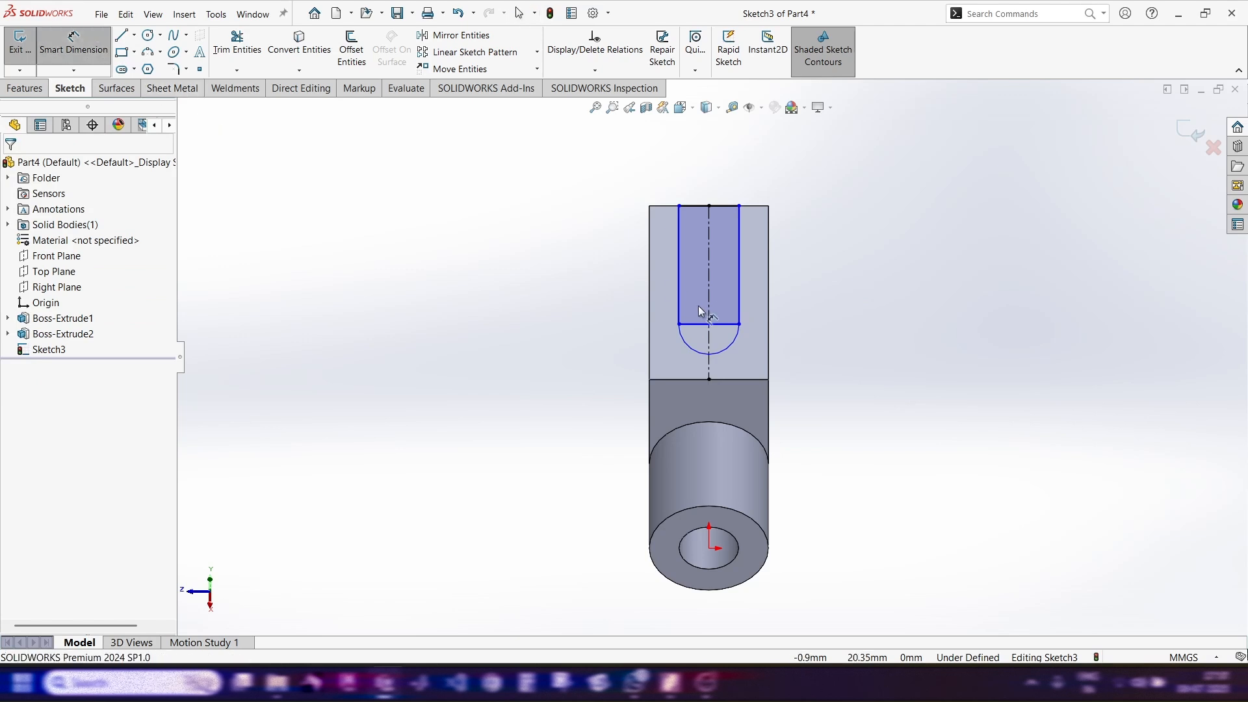
{"action": "left_click", "coordinate": [734, 349]}
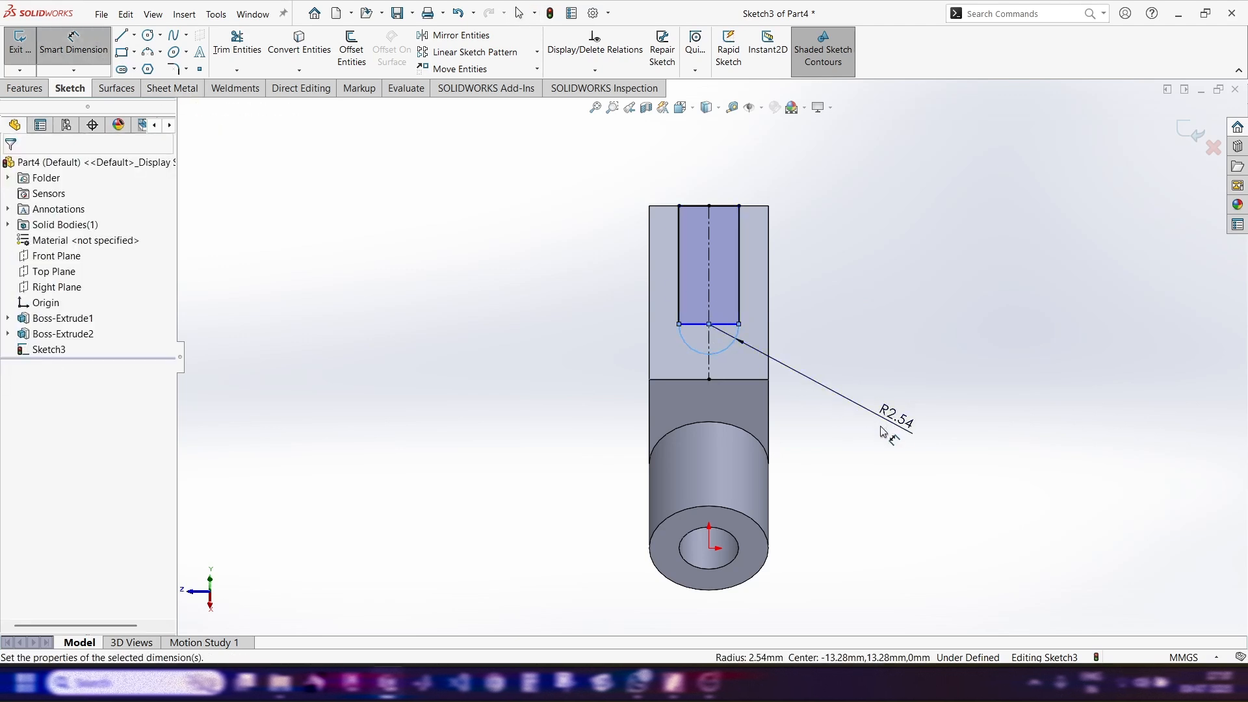
{"action": "left_click", "coordinate": [891, 422]}
{"action": "type", "text": "2.5"}
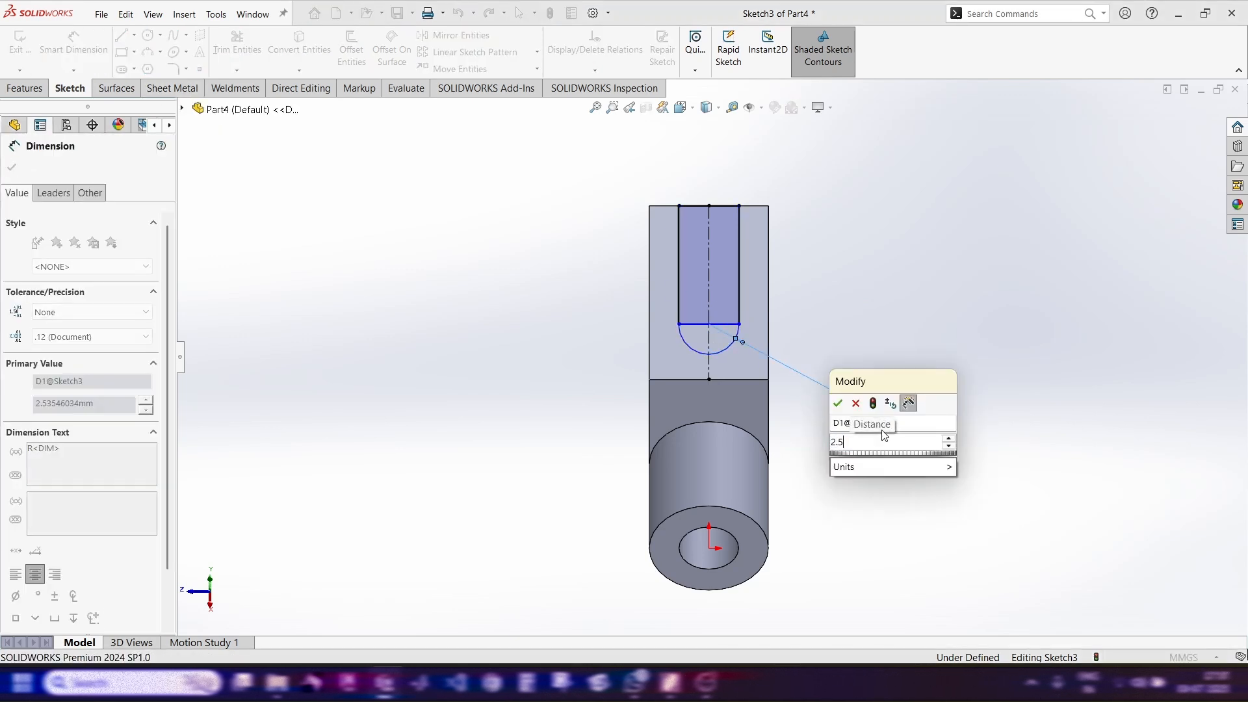
{"action": "key", "text": "Return"}
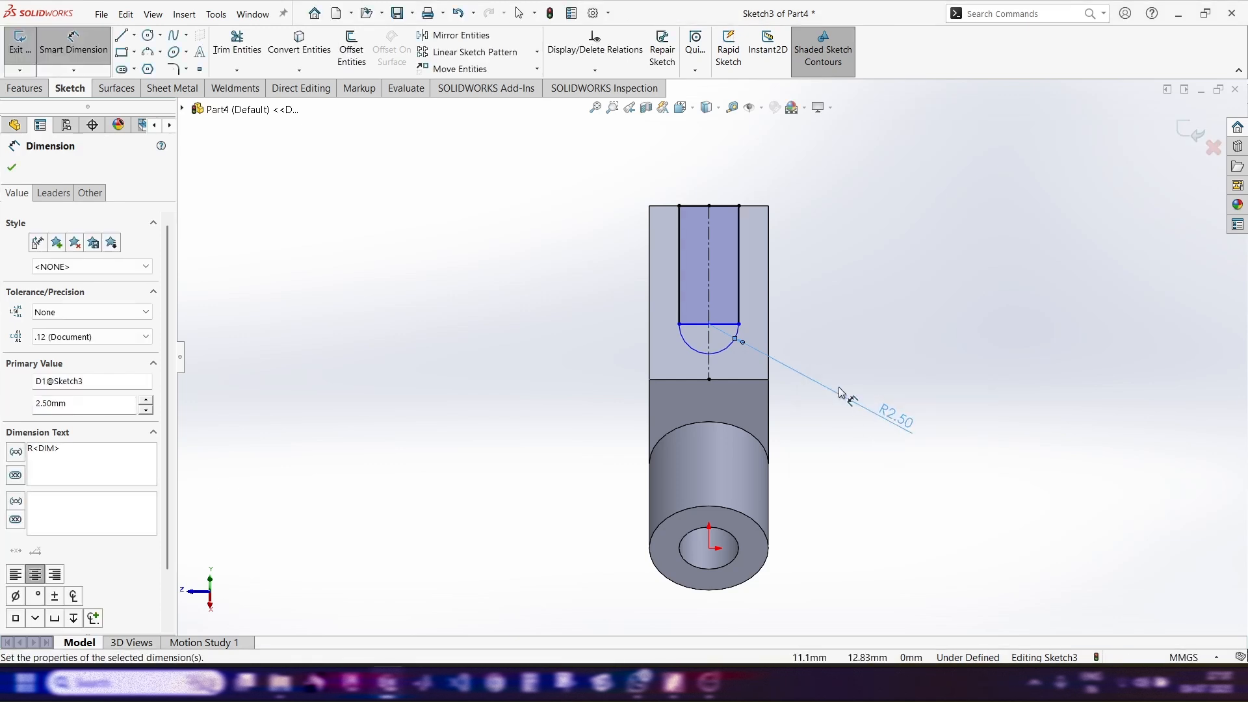
Dimension the slot's straight side at 10 mm and compare it with the section view in the PDF drawing
{"action": "left_click", "coordinate": [743, 287]}
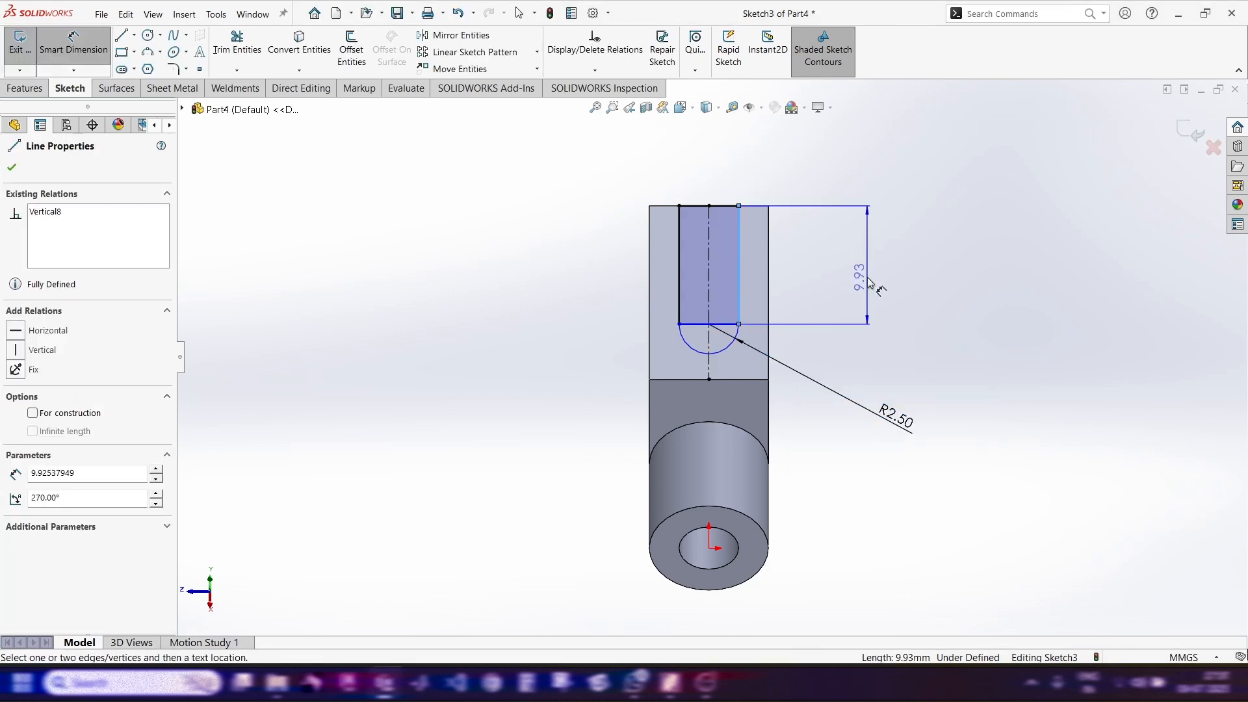
{"action": "left_click", "coordinate": [876, 334]}
{"action": "type", "text": "10"}
{"action": "key", "text": "Return"}
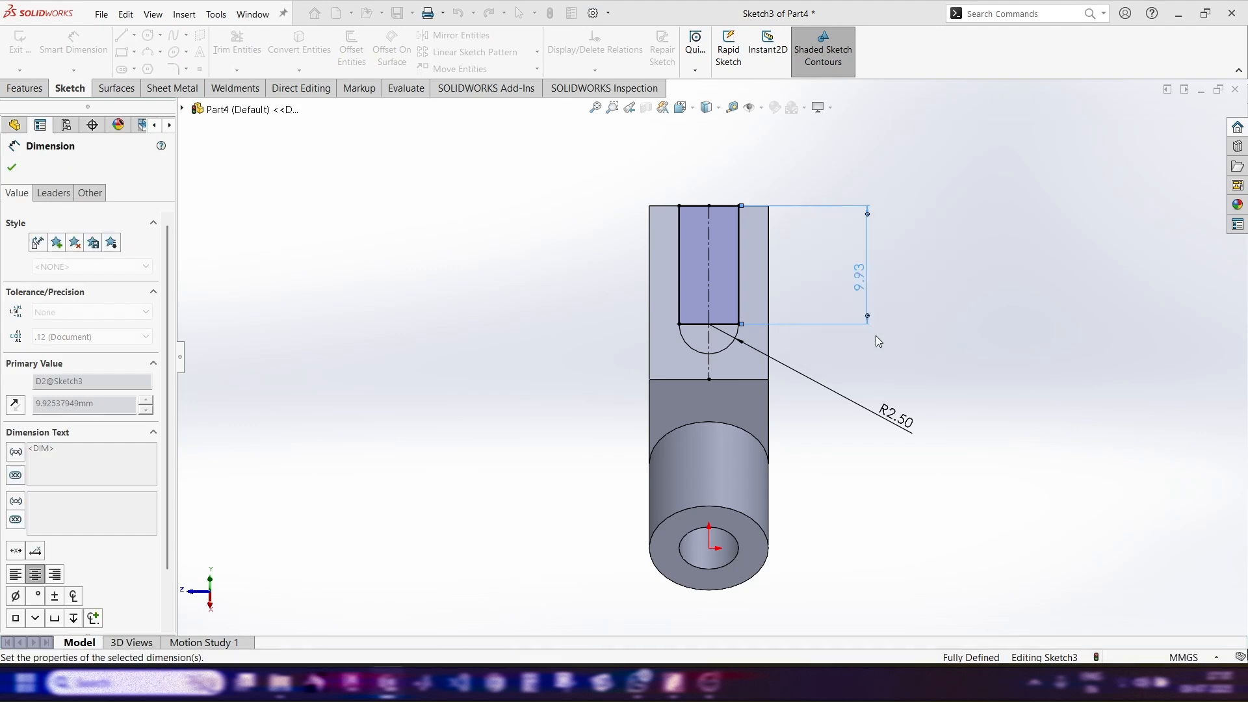
{"action": "left_click", "coordinate": [671, 682]}
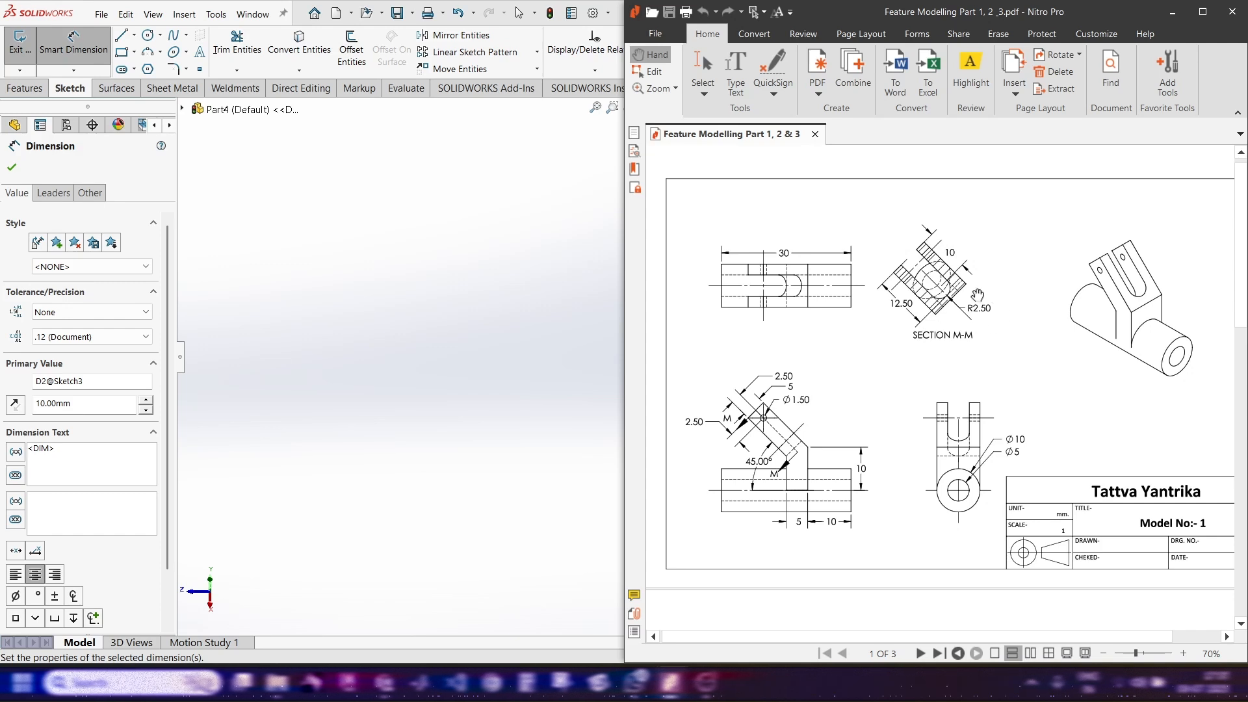
{"action": "left_click", "coordinate": [563, 308]}
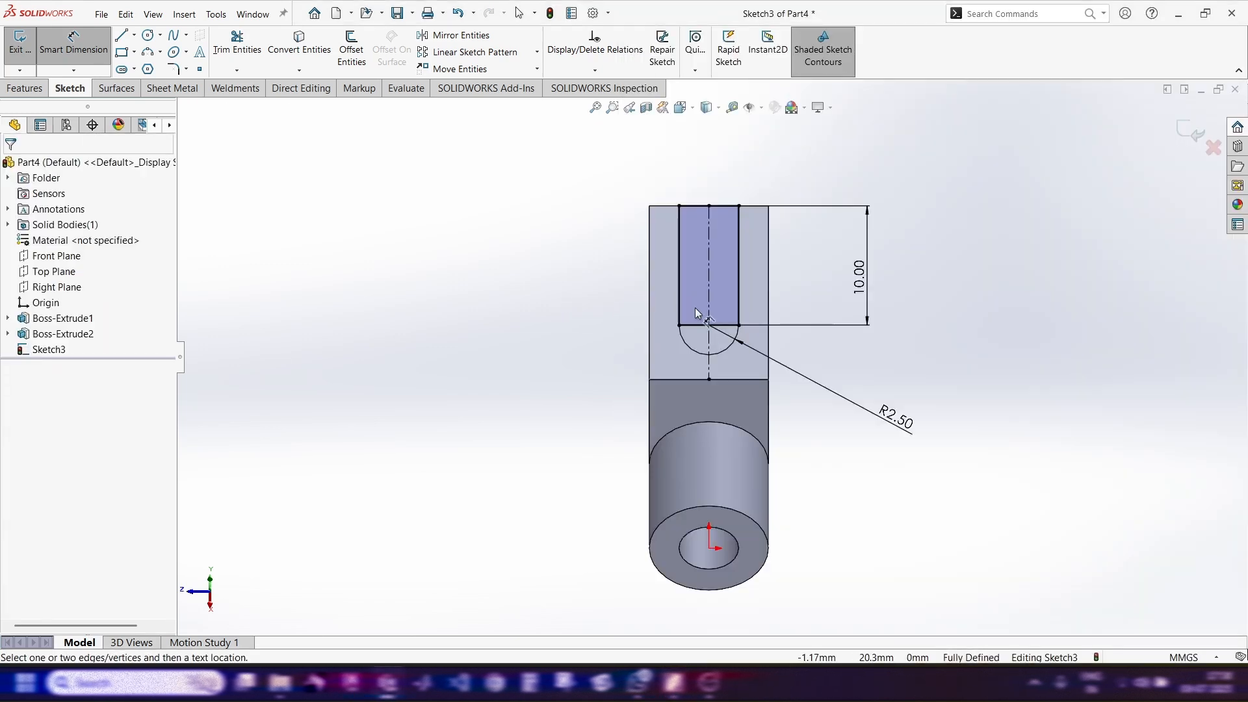
Power-trim the line between the rectangle and the arc, keeping it as construction geometry, so the slot becomes one closed profile
{"action": "left_click", "coordinate": [237, 49]}
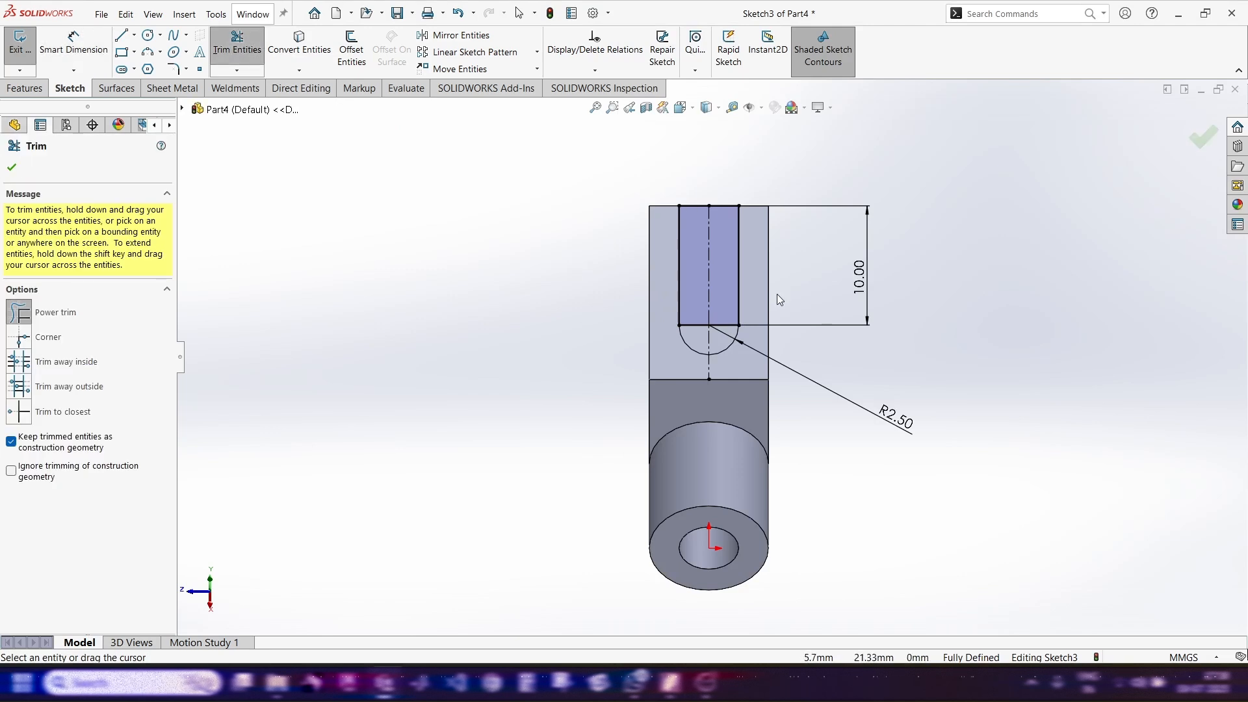
{"action": "scroll", "coordinate": [708, 325], "scroll_direction": "down", "scroll_amount": 5}
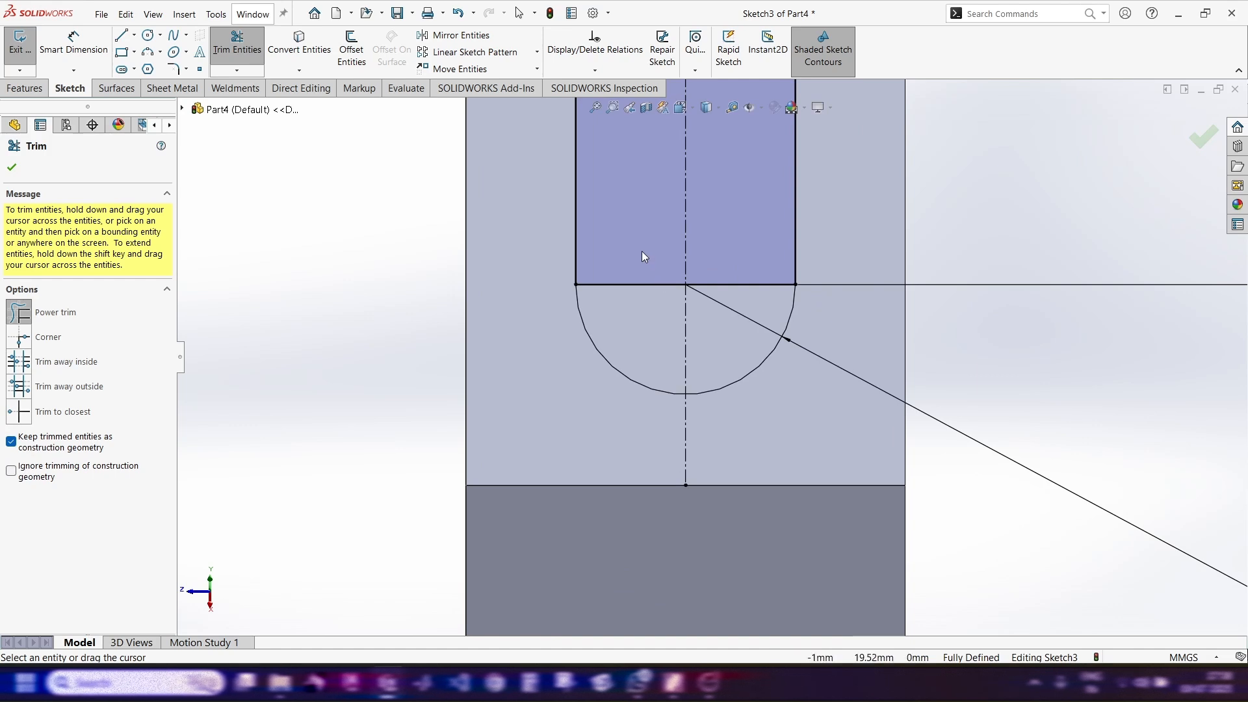
{"action": "mouse_move", "coordinate": [641, 252]}
{"action": "left_mouse_down"}
{"action": "mouse_move", "coordinate": [635, 300]}
{"action": "mouse_move", "coordinate": [728, 228]}
{"action": "mouse_move", "coordinate": [746, 275]}
{"action": "left_mouse_up"}
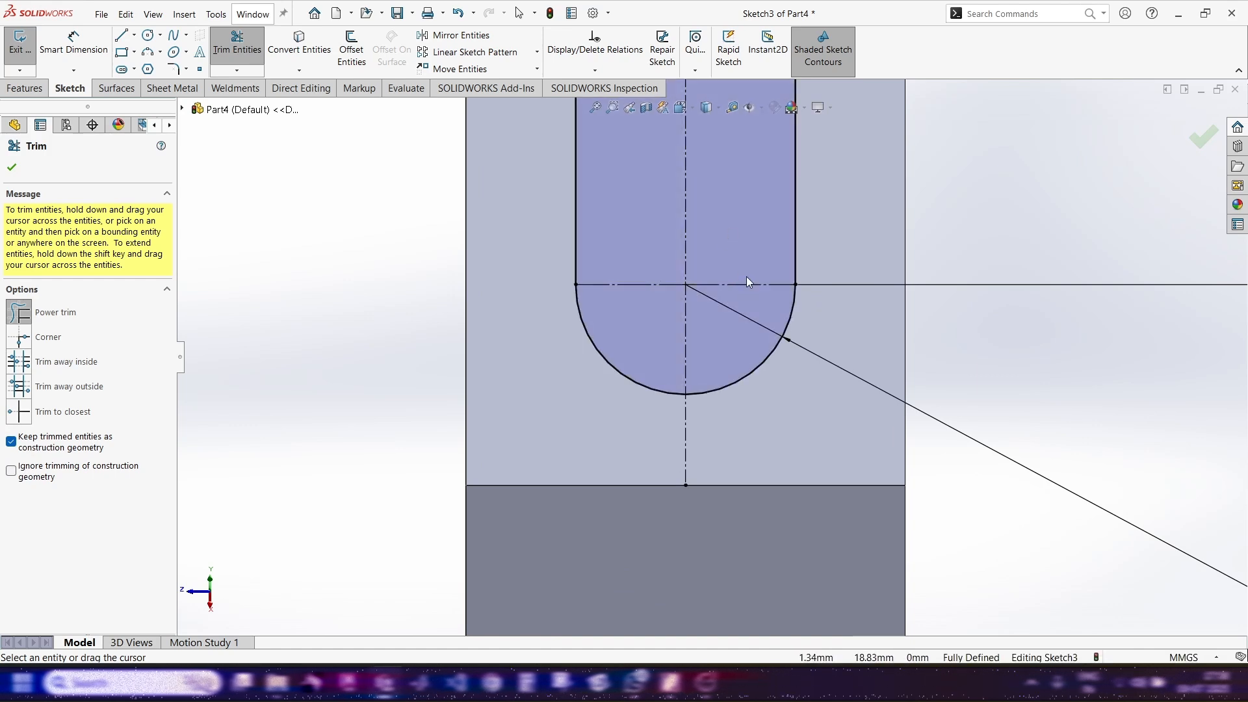
{"action": "scroll", "coordinate": [684, 309], "scroll_direction": "up", "scroll_amount": 6}
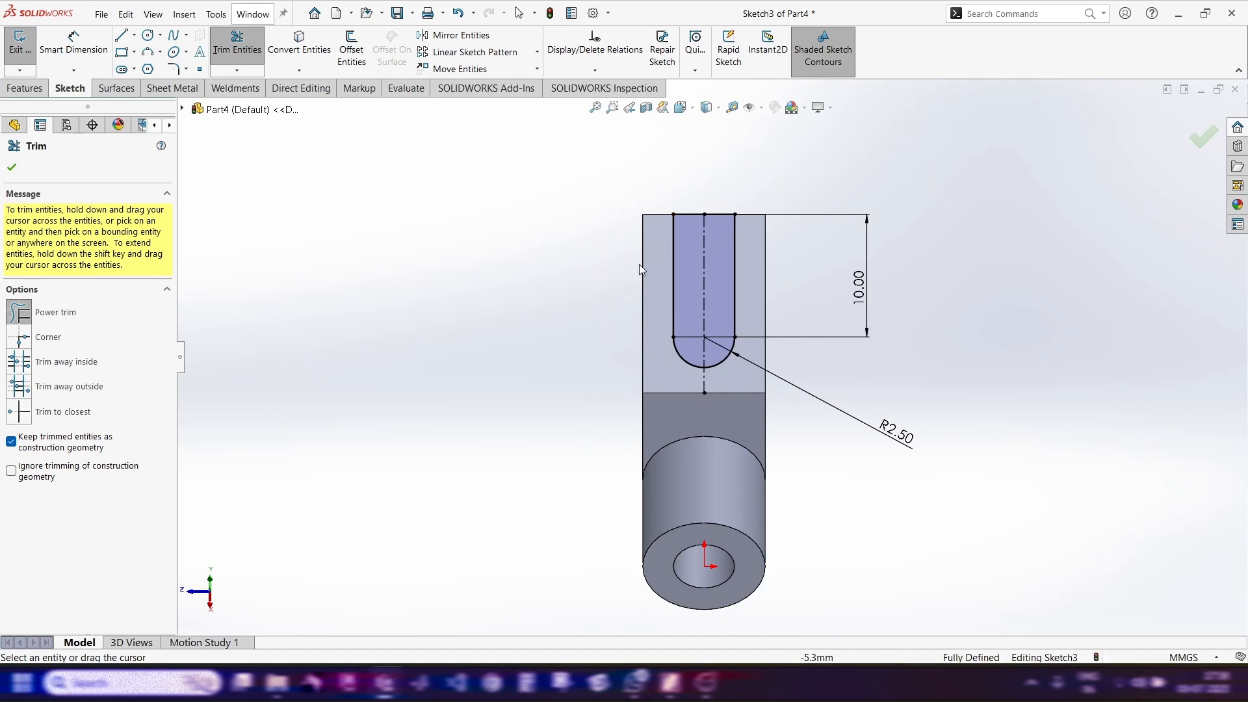
{"action": "left_click", "coordinate": [12, 167]}
Cut-extrude the slot profile through the slanted arm from the sketch plane with the Up To Next end condition
{"action": "left_click", "coordinate": [29, 89]}
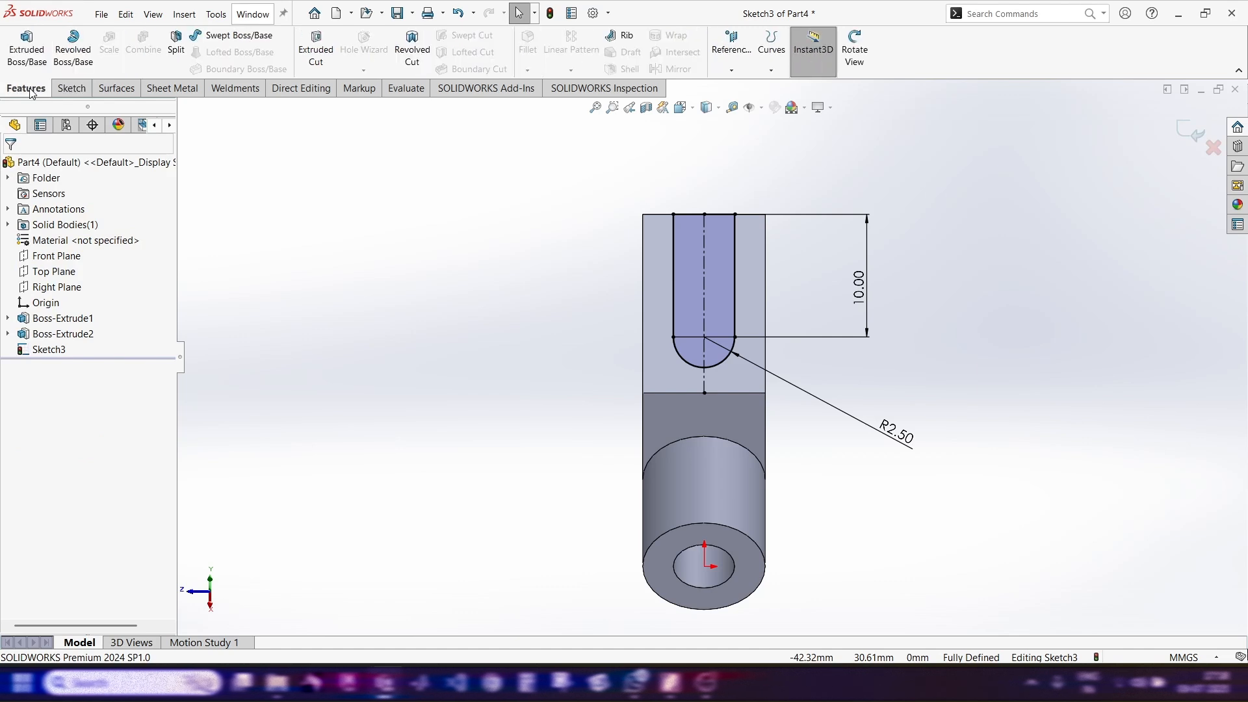
{"action": "left_click", "coordinate": [317, 46]}
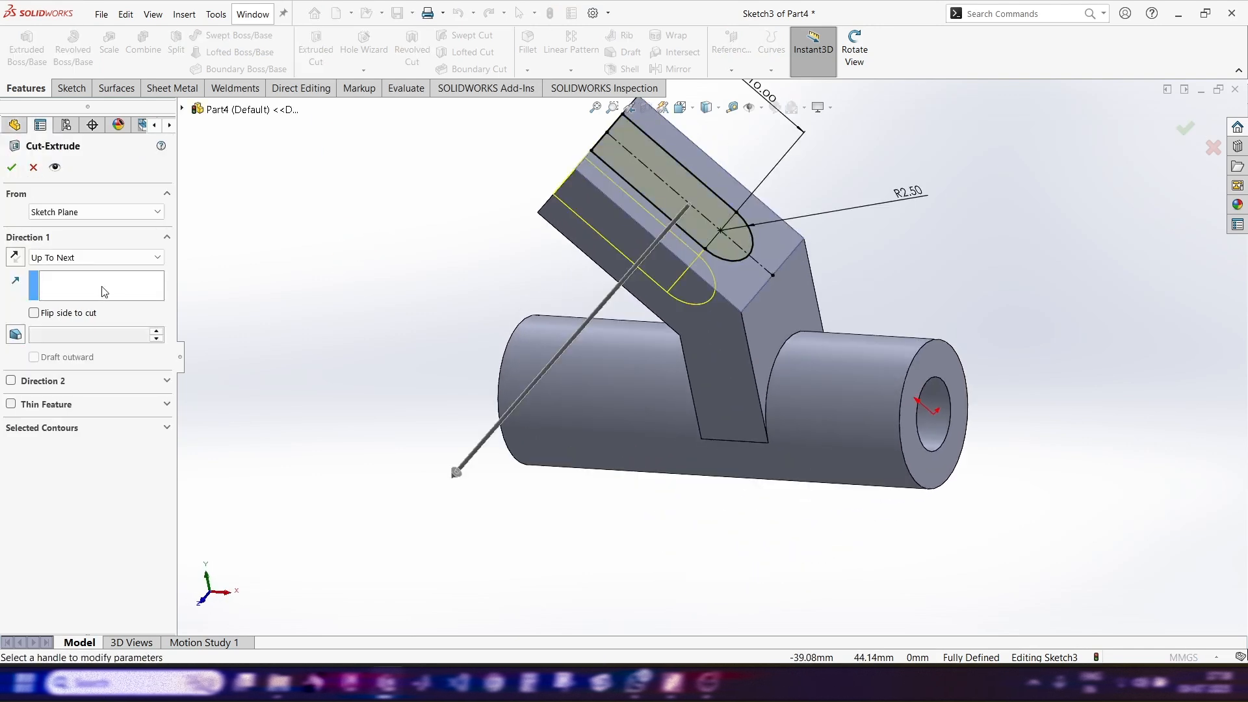
{"action": "left_click", "coordinate": [119, 258]}
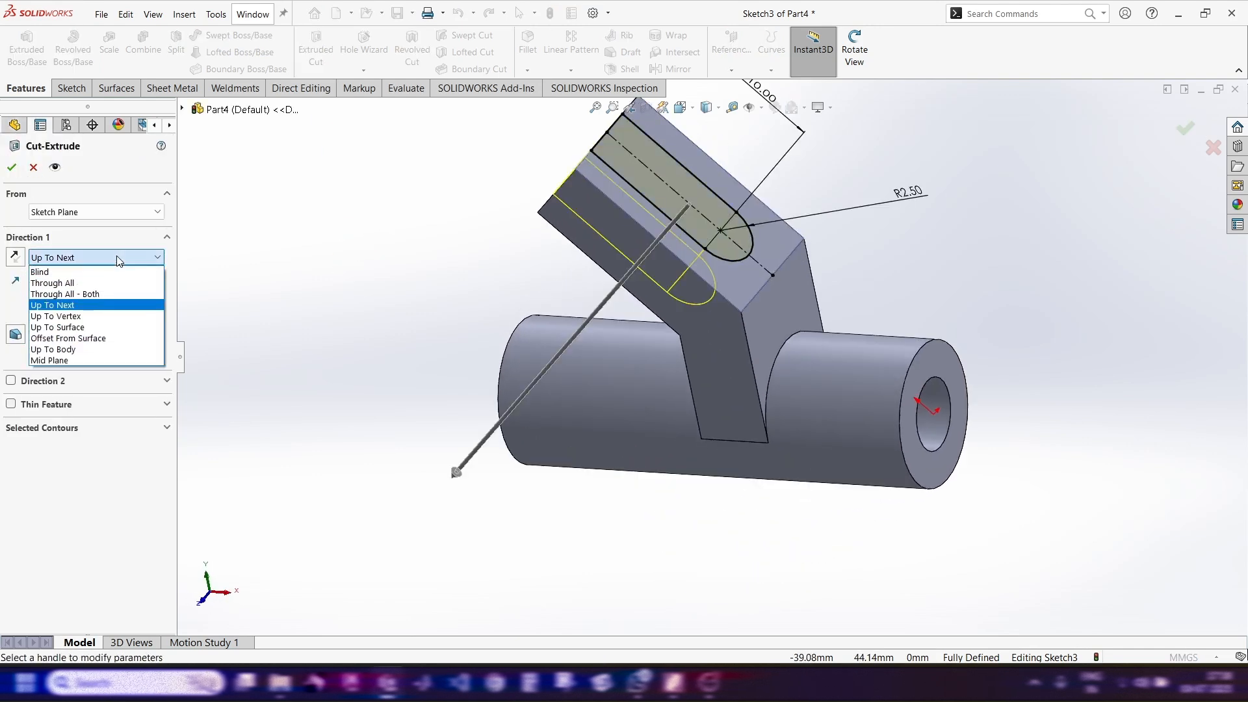
{"action": "left_click", "coordinate": [110, 305]}
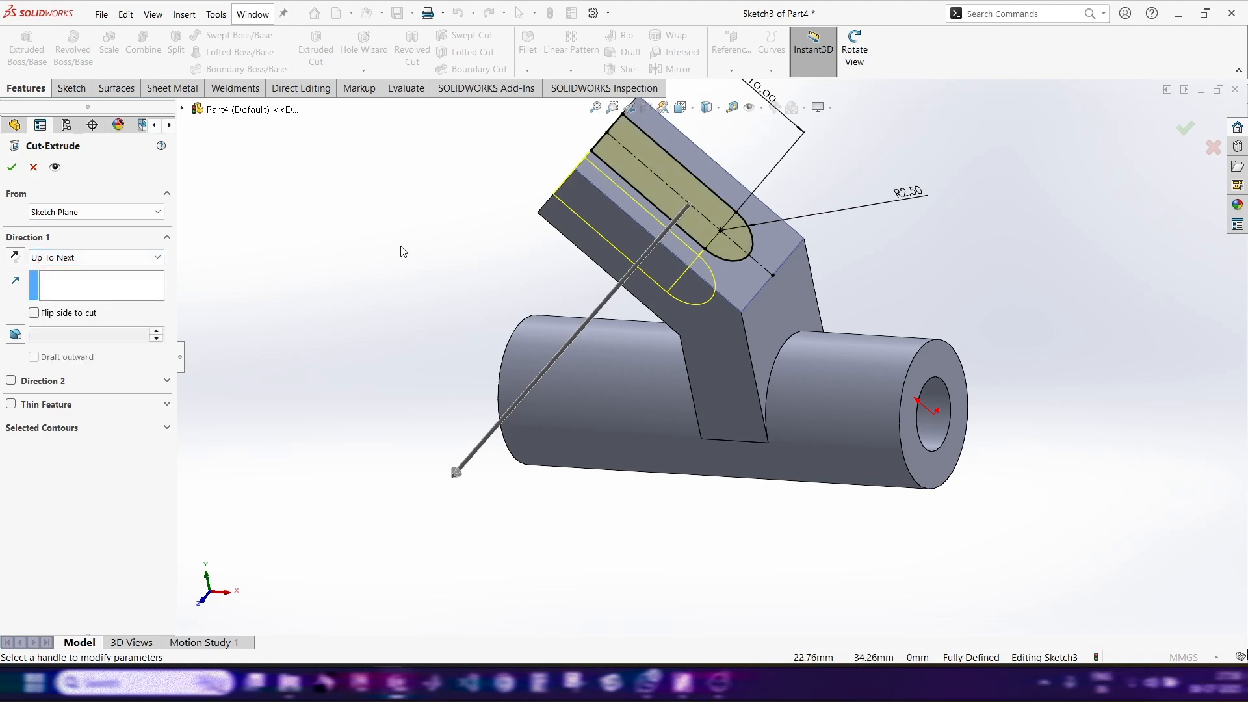
{"action": "middle_click_drag", "start_coordinate": [403, 251], "coordinate": [446, 172]}
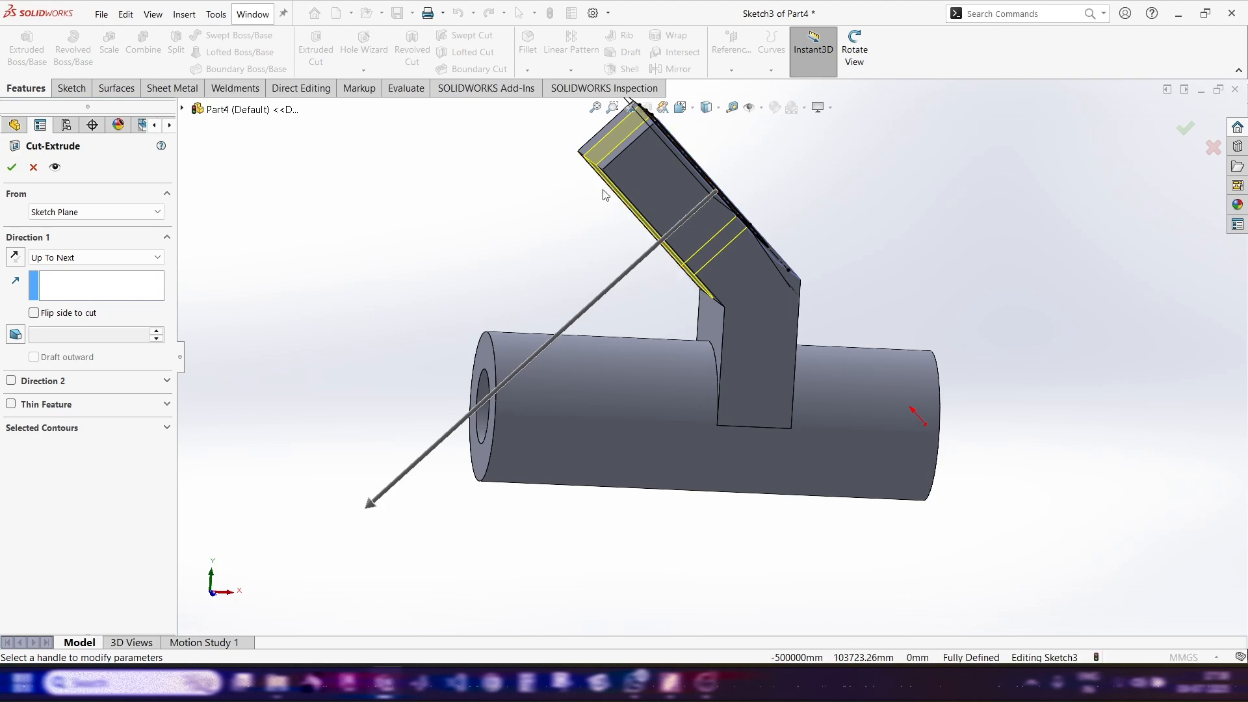
{"action": "left_click", "coordinate": [12, 168]}
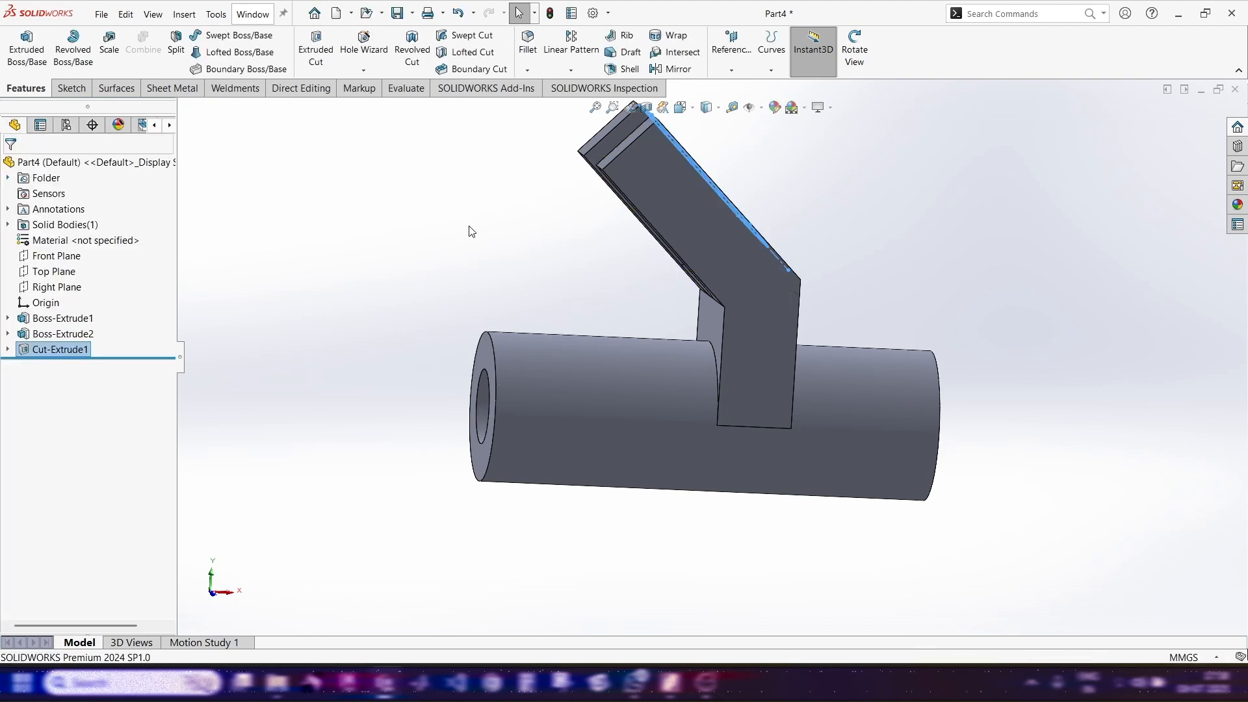
Check the cut slot and the PDF drawing, and start a sketch on the fork arm's flat side face
{"action": "left_click", "coordinate": [853, 49]}
{"action": "left_click_drag", "start_coordinate": [833, 259], "coordinate": [772, 245]}
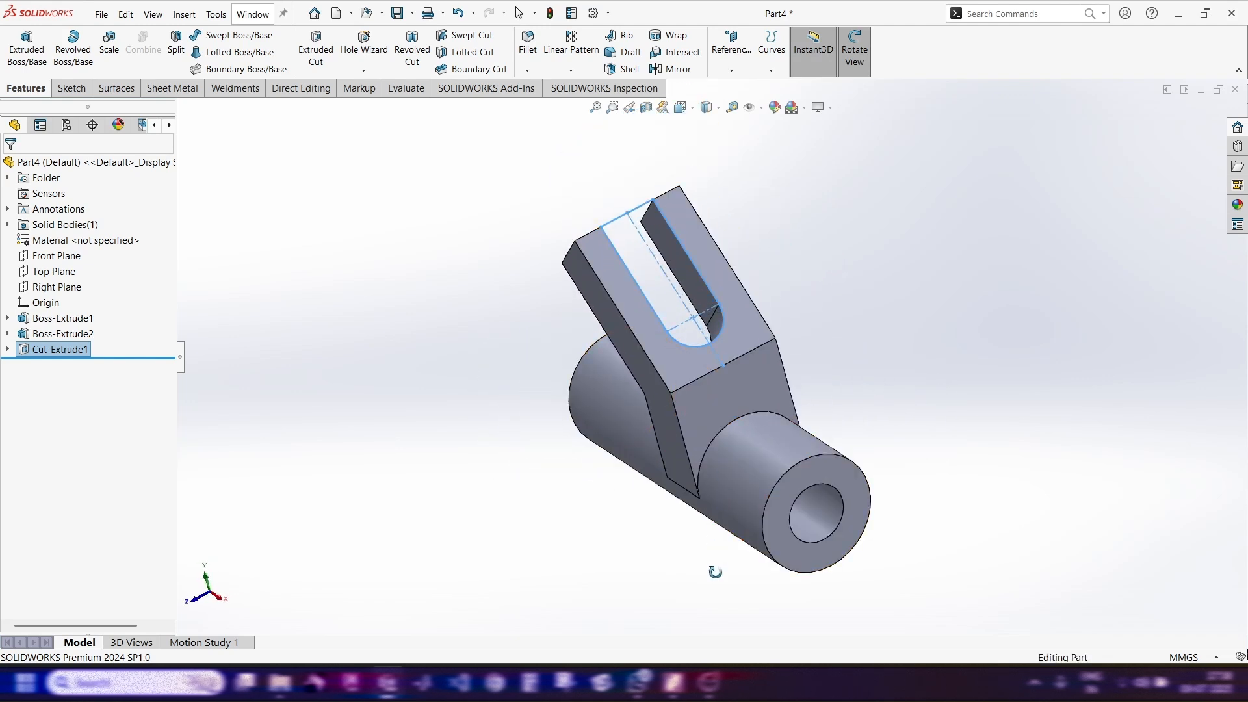
{"action": "left_click", "coordinate": [673, 682]}
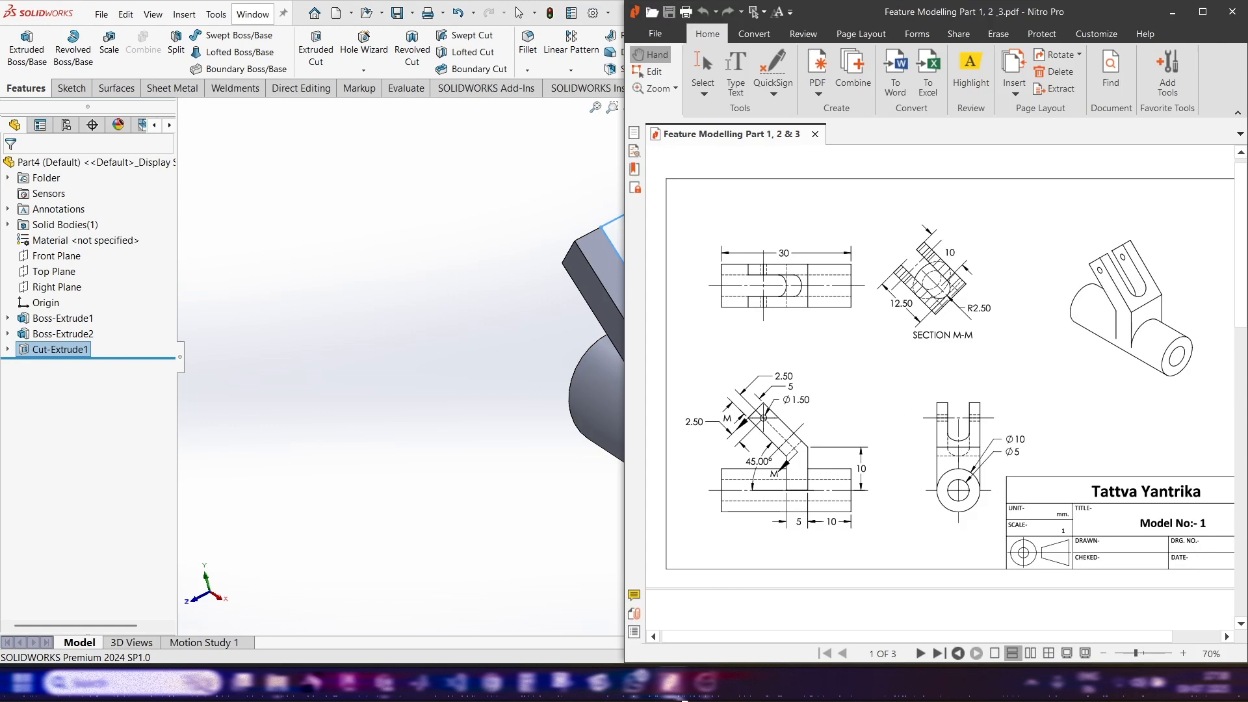
{"action": "left_click", "coordinate": [675, 688]}
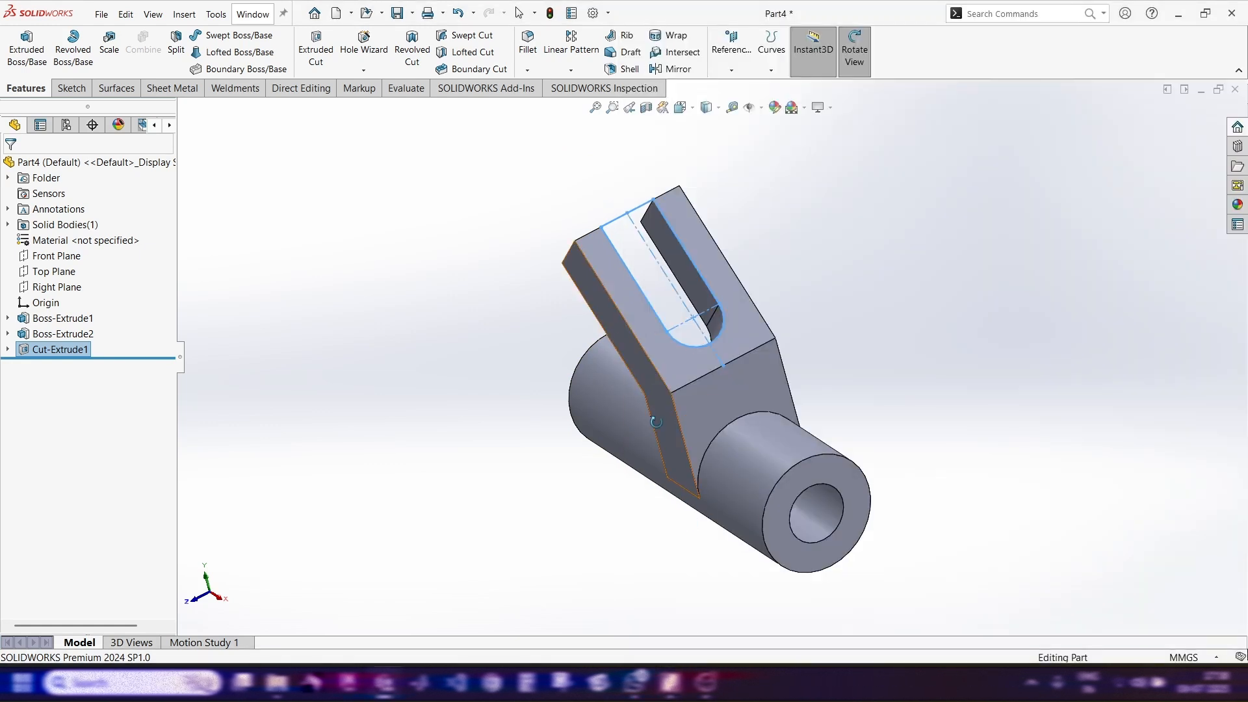
{"action": "left_click", "coordinate": [634, 361]}
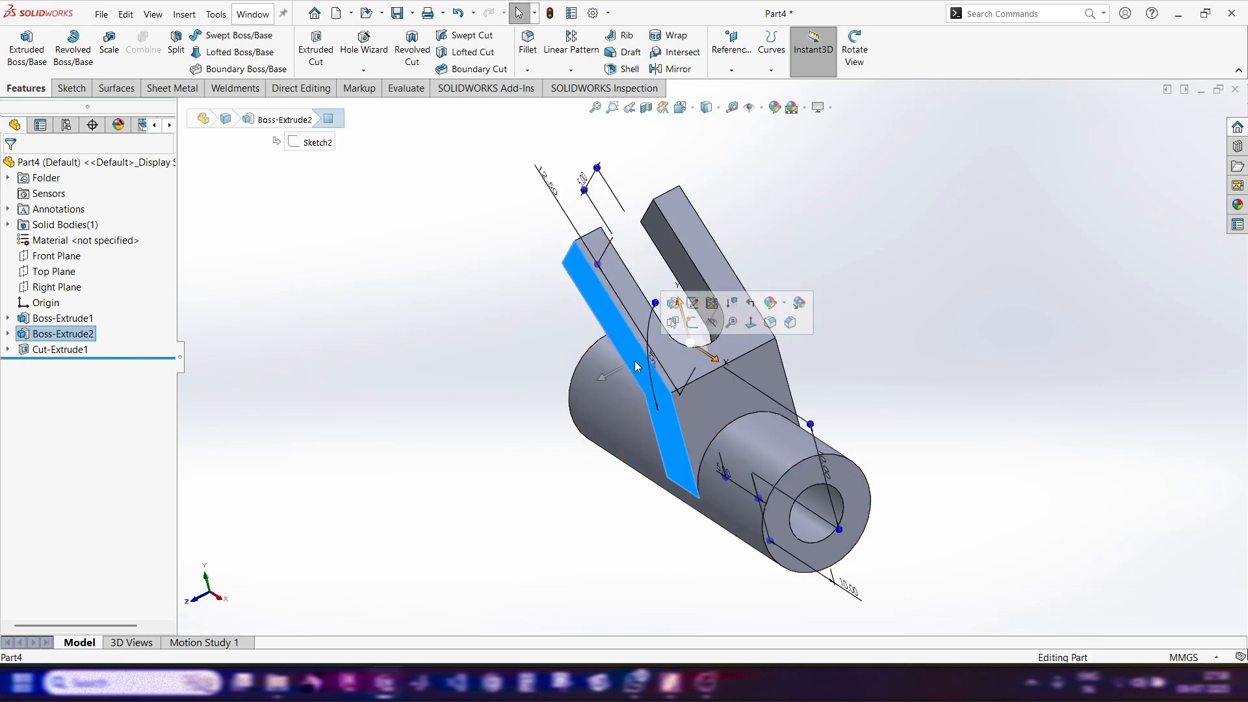
{"action": "left_click", "coordinate": [682, 327]}
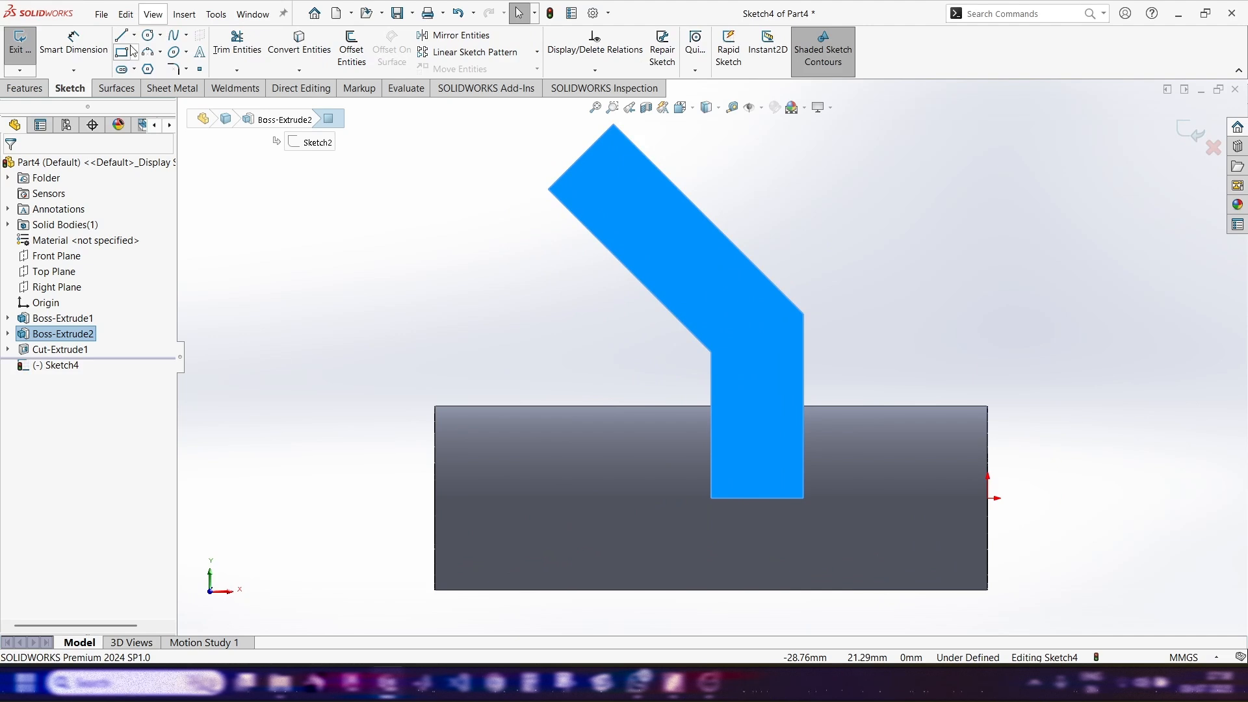
Sketch a two-segment centerline from the midpoint of the arm's slanted end edge through the bend to the bottom edge's midpoint, lower segment about 9.8 mm long
{"action": "left_click", "coordinate": [133, 35]}
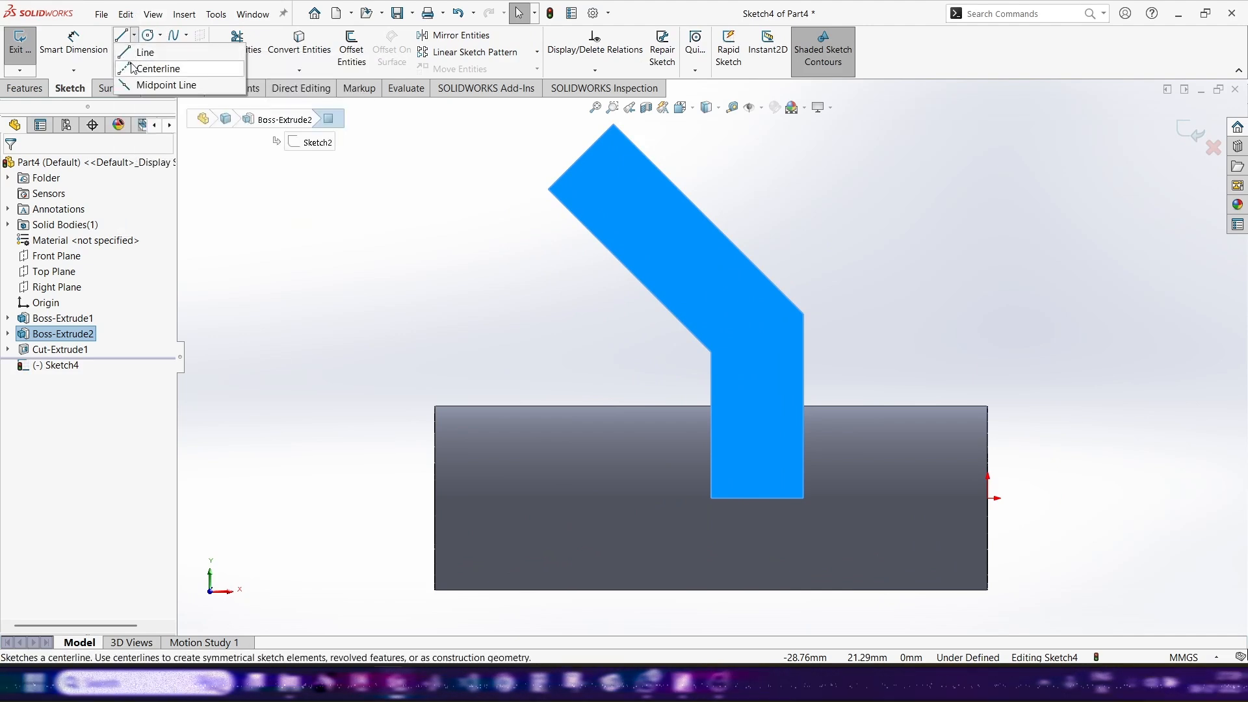
{"action": "left_click", "coordinate": [163, 64]}
{"action": "left_click", "coordinate": [581, 158]}
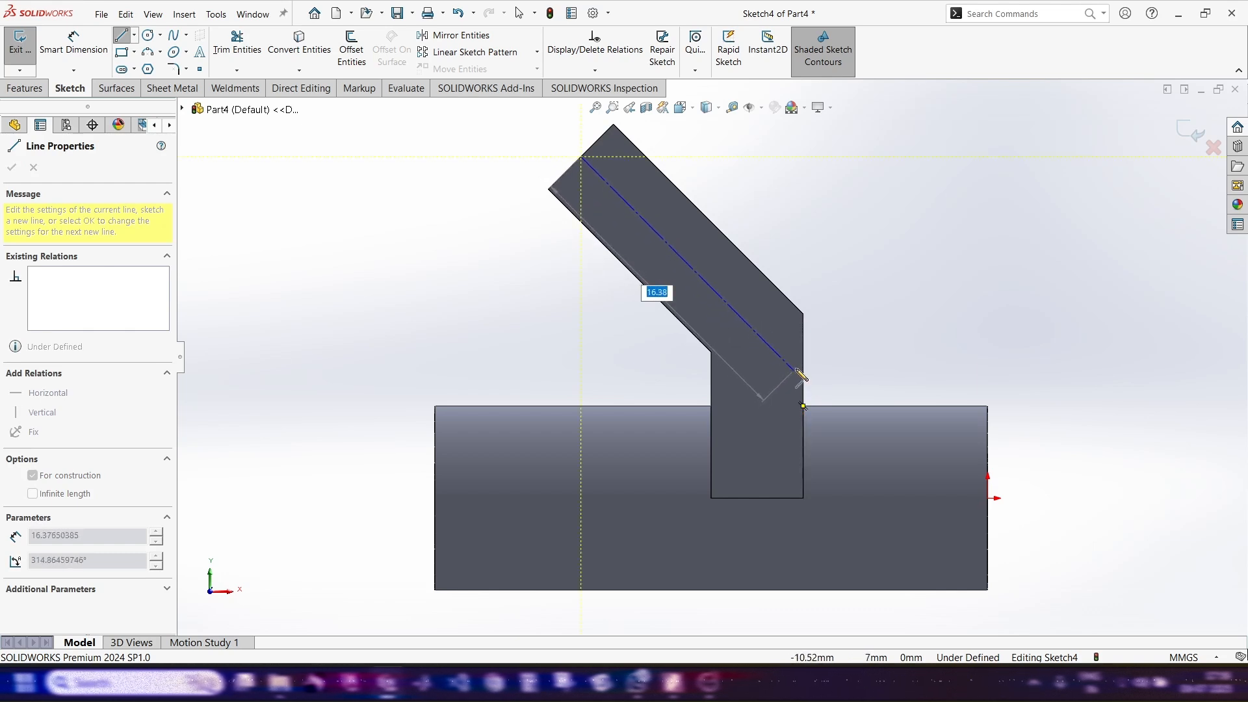
{"action": "left_click", "coordinate": [744, 317]}
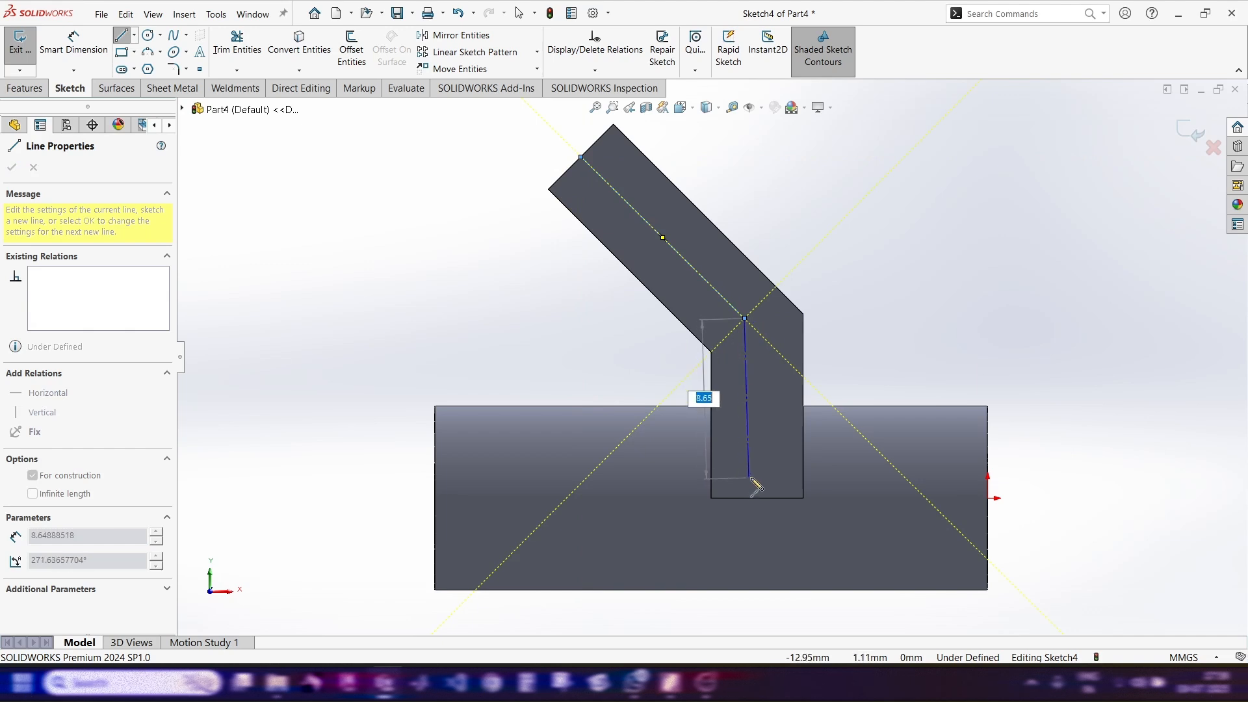
{"action": "left_click", "coordinate": [757, 498]}
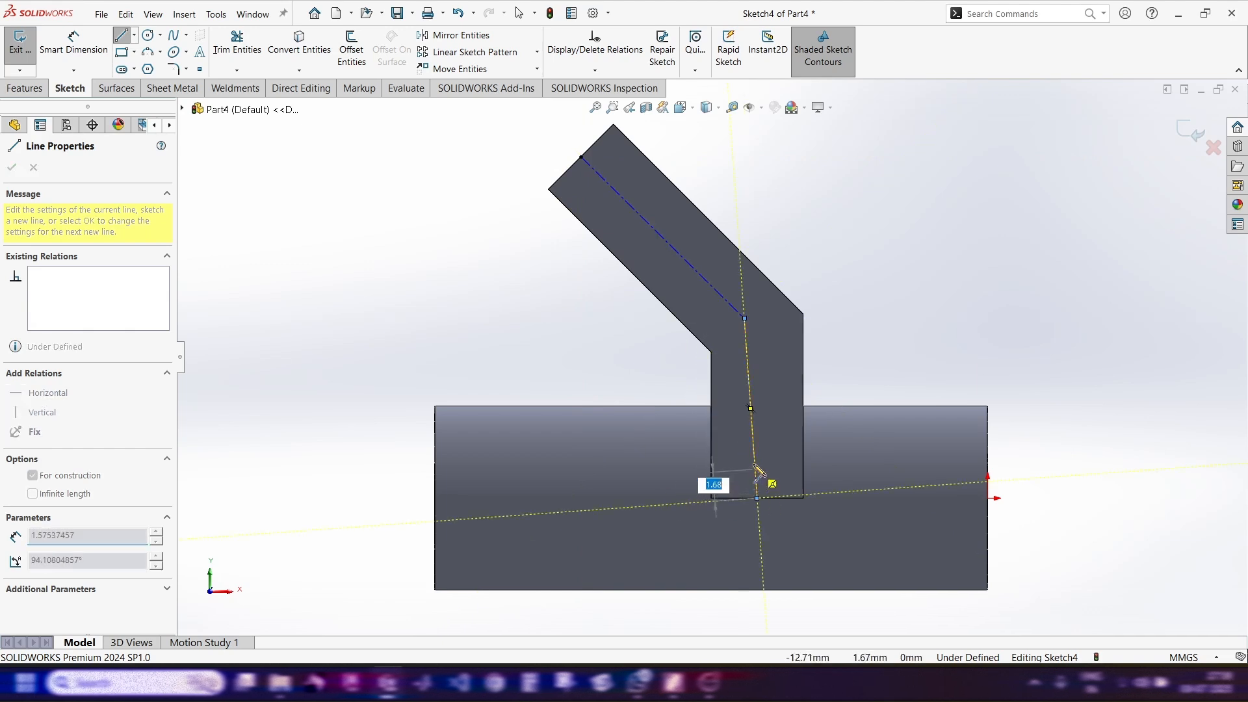
{"action": "key", "text": "Escape"}
Make the lower centerline segment vertical and the slanted segment parallel to the arm's long slanted edge
{"action": "left_click", "coordinate": [753, 403]}
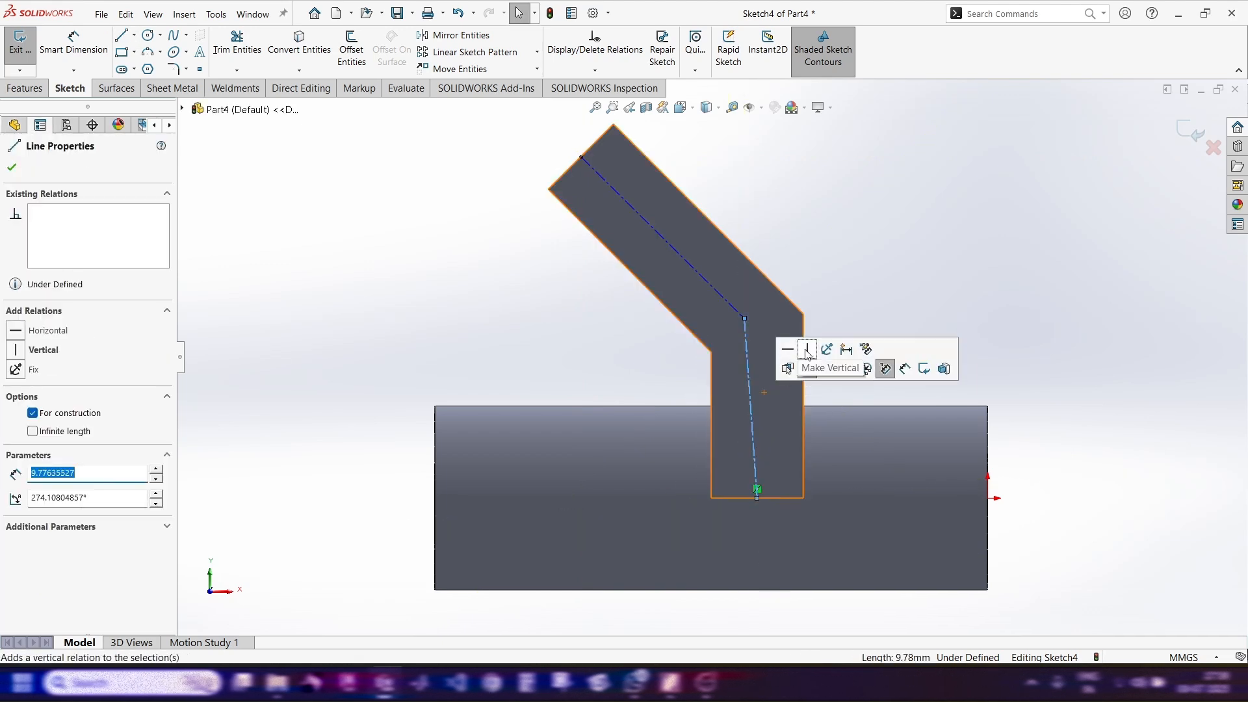
{"action": "left_click", "coordinate": [807, 352]}
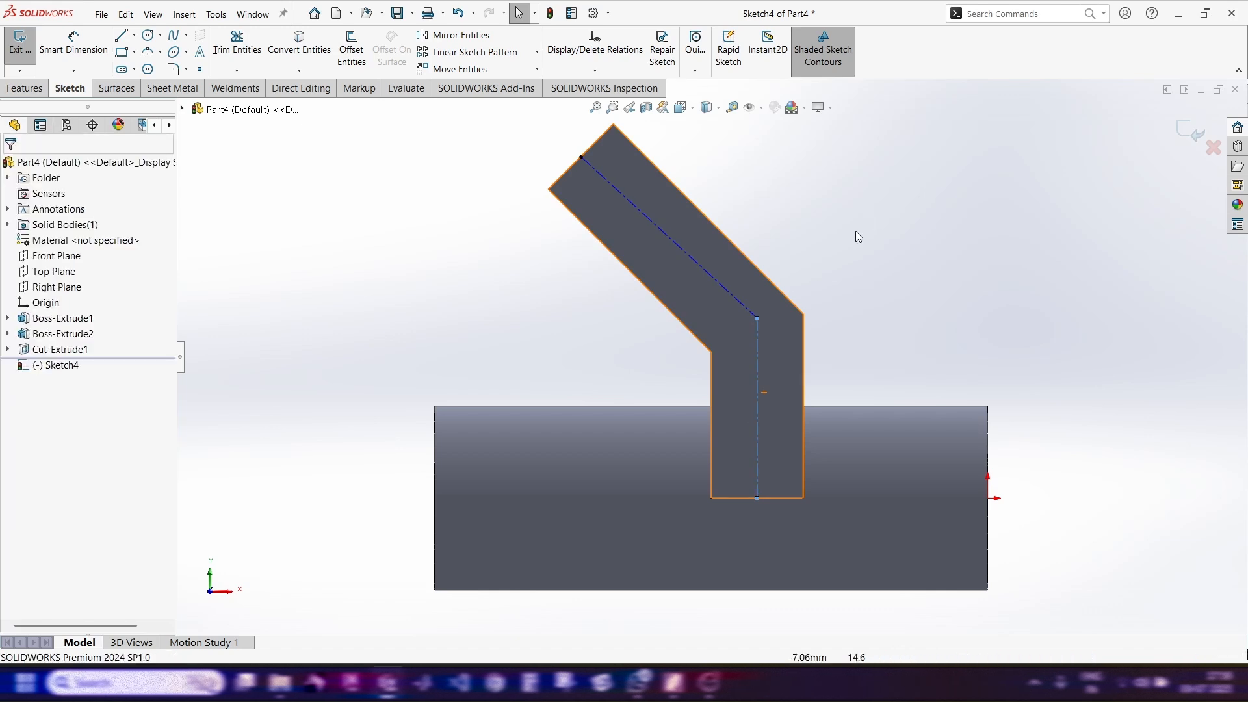
{"action": "left_click", "coordinate": [737, 301]}
{"action": "left_click", "coordinate": [684, 327], "text": "ctrl"}
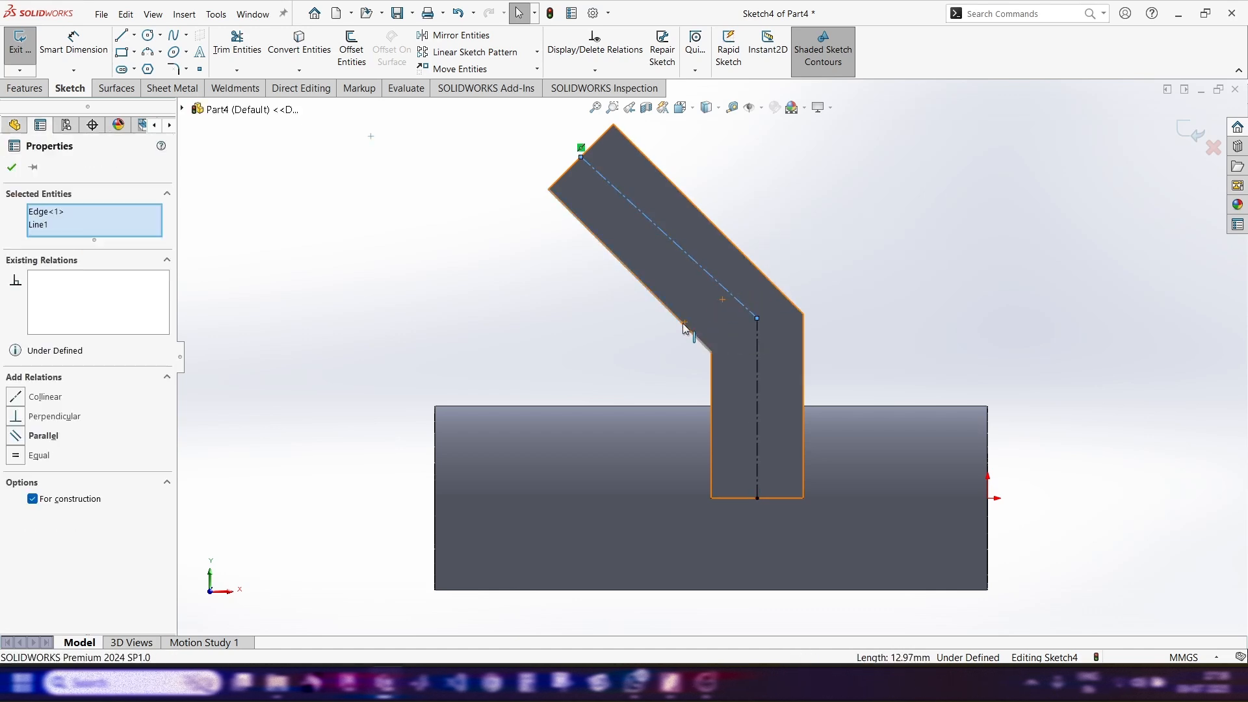
{"action": "left_click", "coordinate": [793, 281]}
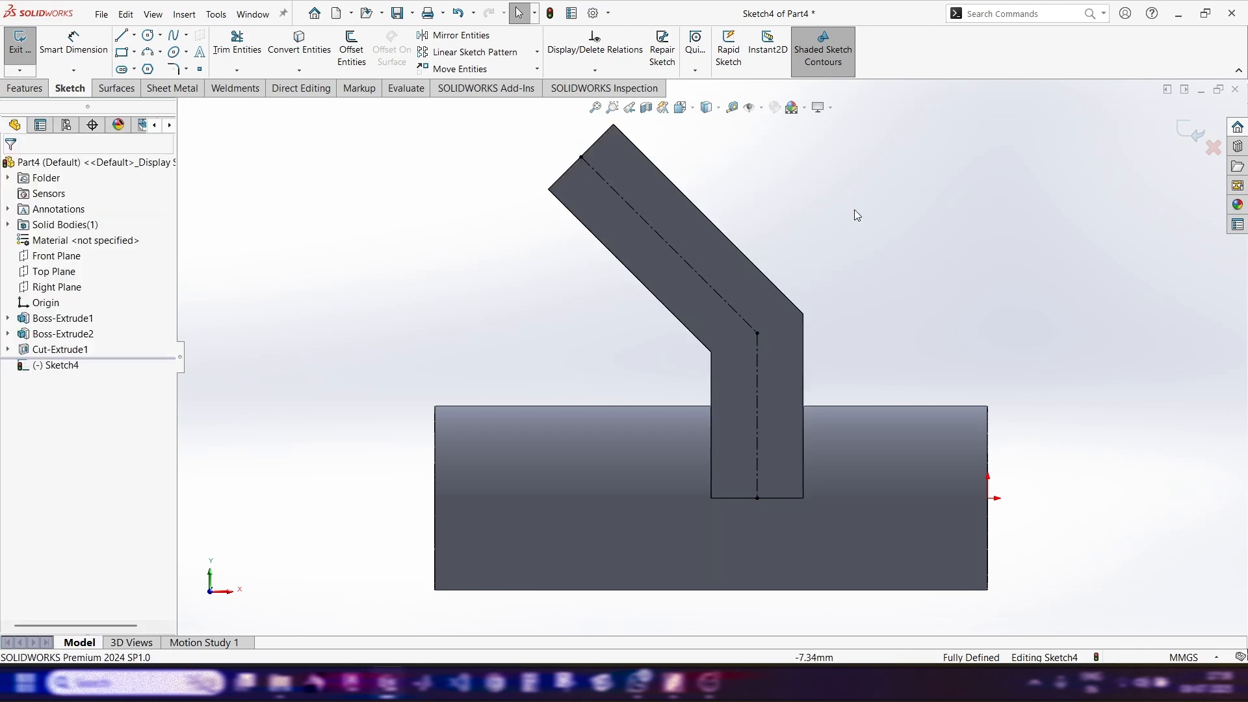
Sketch a circle about 1.5 mm in diameter centred on the slanted centerline near the arm's free end
{"action": "left_click", "coordinate": [147, 35]}
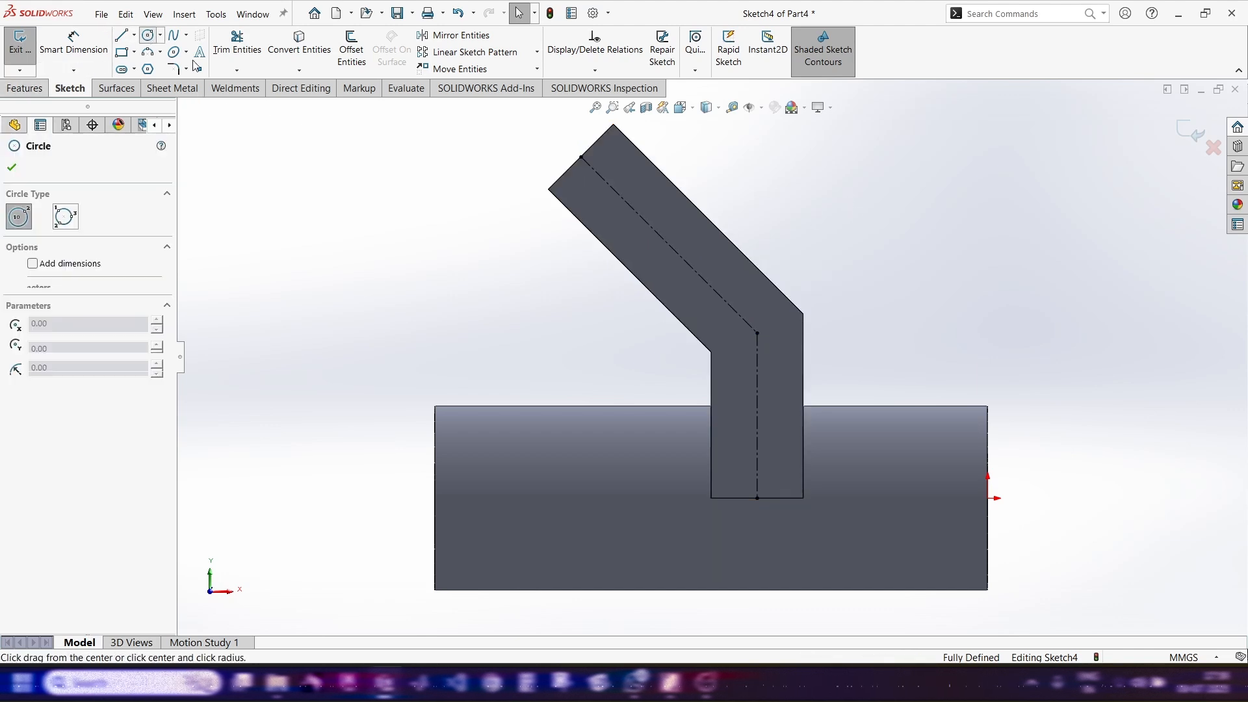
{"action": "left_click", "coordinate": [605, 181]}
{"action": "left_click", "coordinate": [620, 181]}
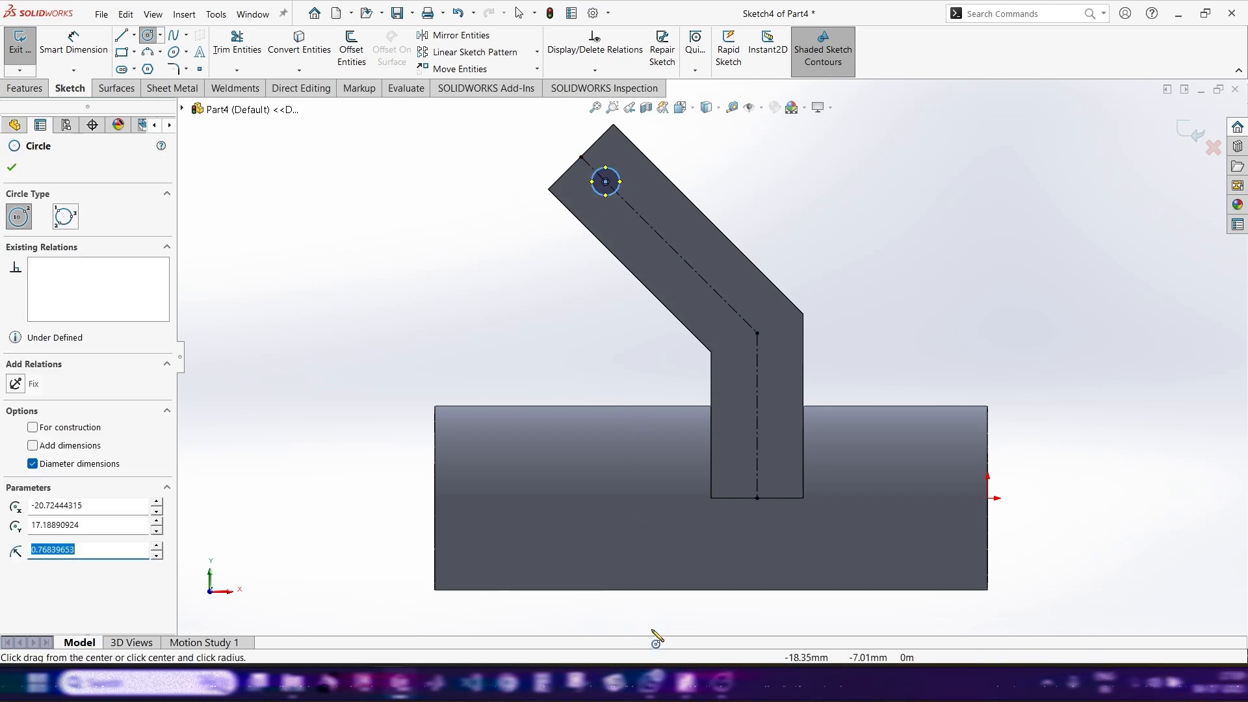
Look up the cross hole in the PDF drawing and dimension the circle with a diameter of 1.5 mm
{"action": "left_click", "coordinate": [672, 682]}
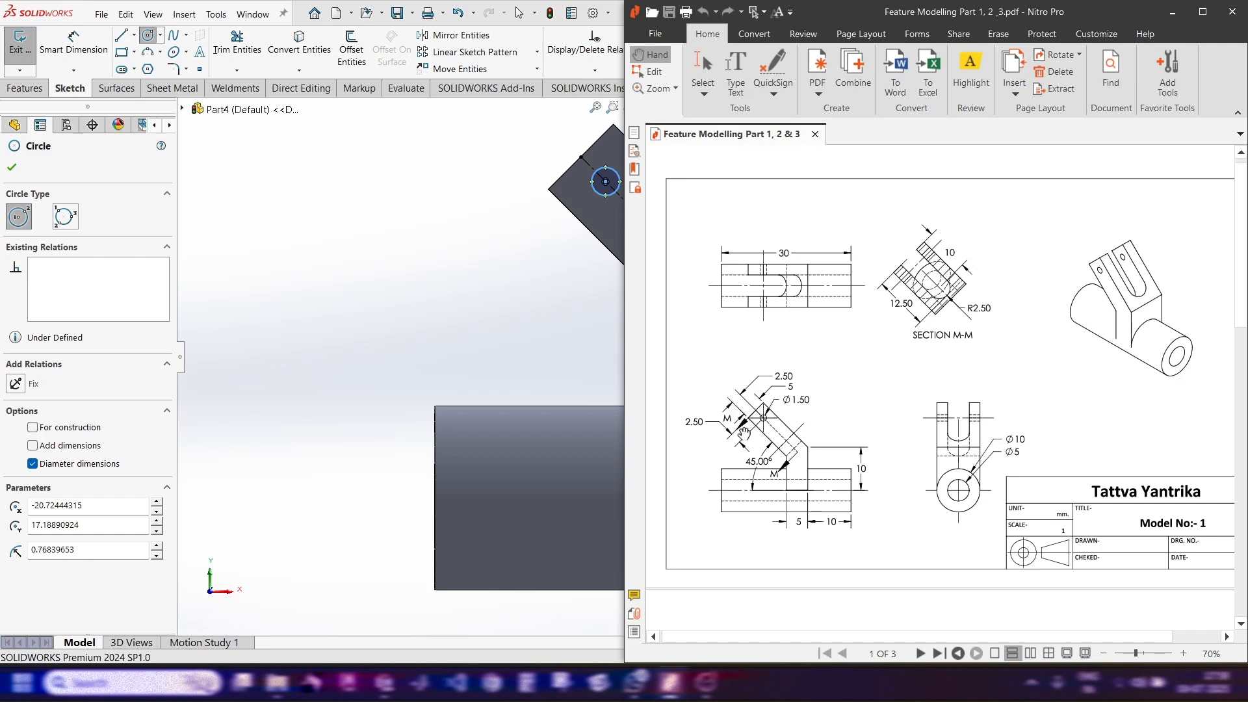
{"action": "left_click", "coordinate": [64, 38]}
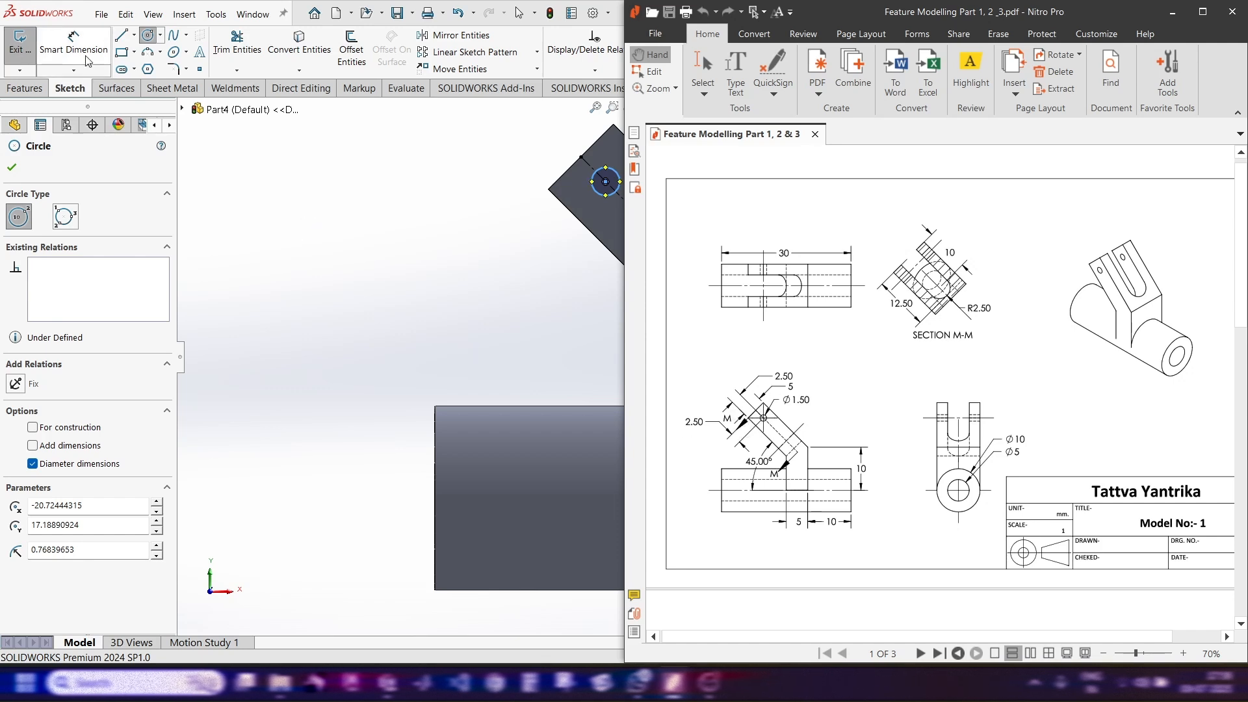
{"action": "left_click", "coordinate": [613, 179]}
{"action": "left_click", "coordinate": [751, 189]}
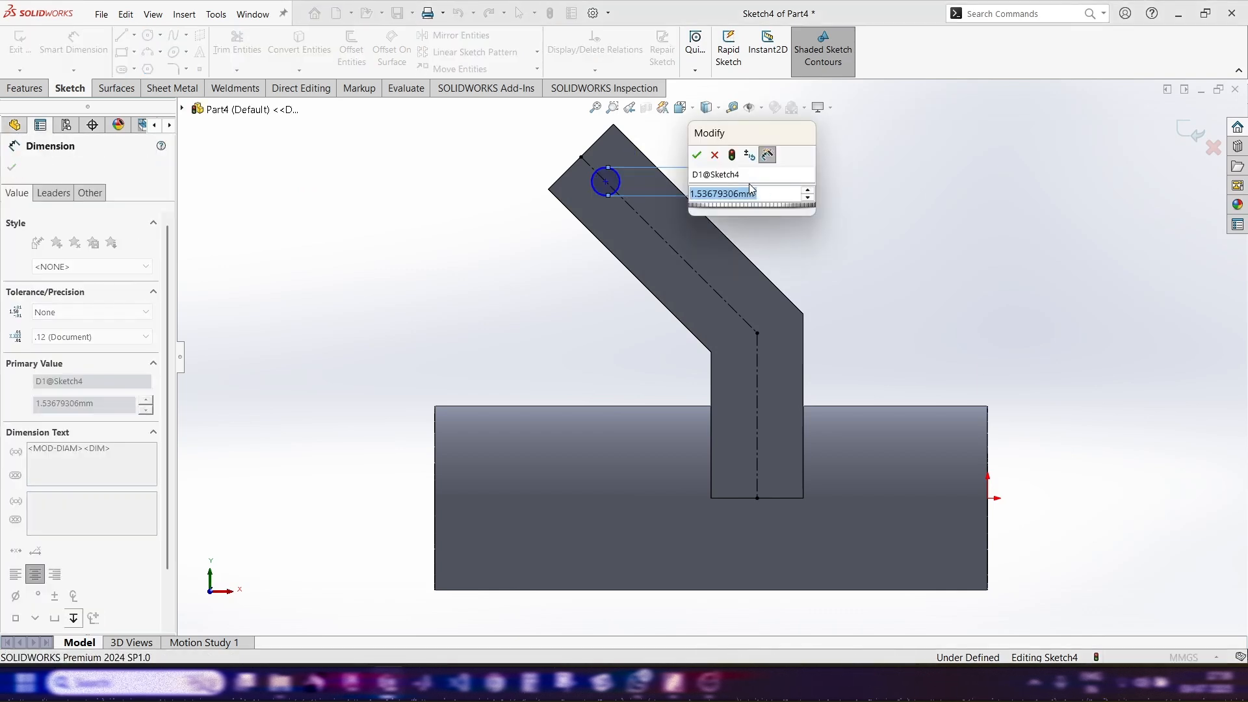
{"action": "type", "text": "1.5"}
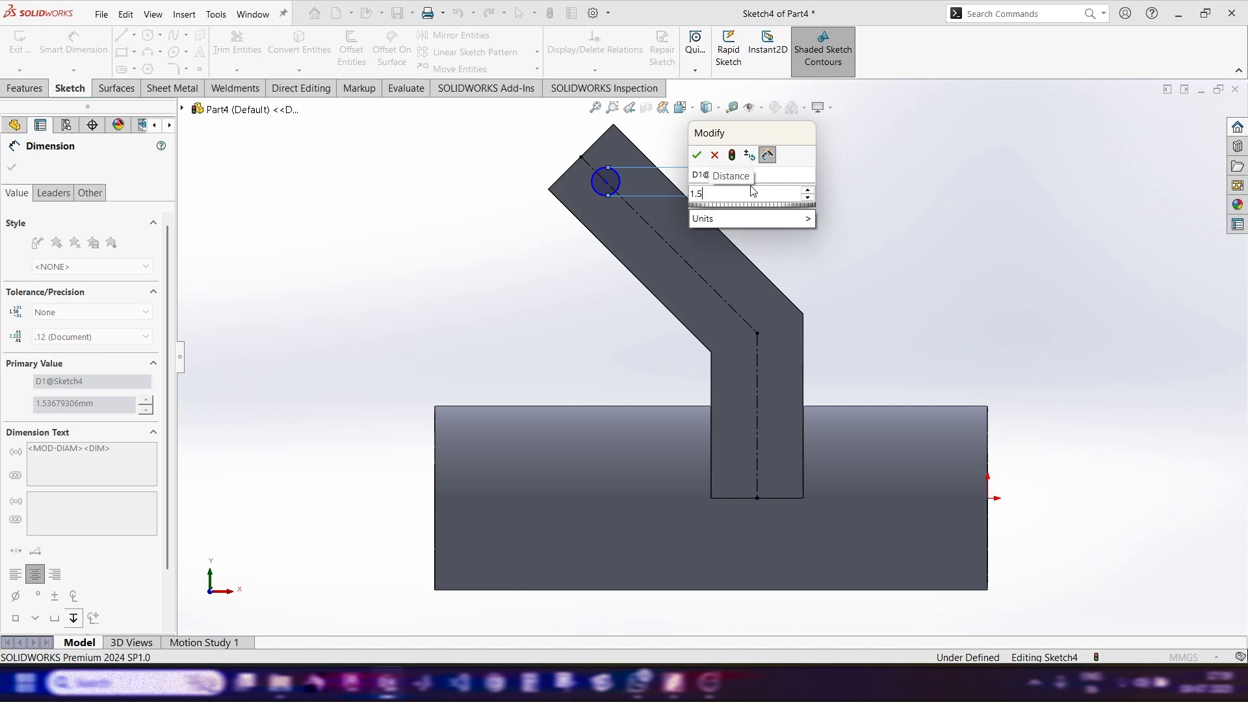
{"action": "key", "text": "Return"}
Dimension the distance from the circle's centre to the arm's slanted end edge at 2.5 mm
{"action": "scroll", "coordinate": [568, 180], "scroll_direction": "down", "scroll_amount": 4}
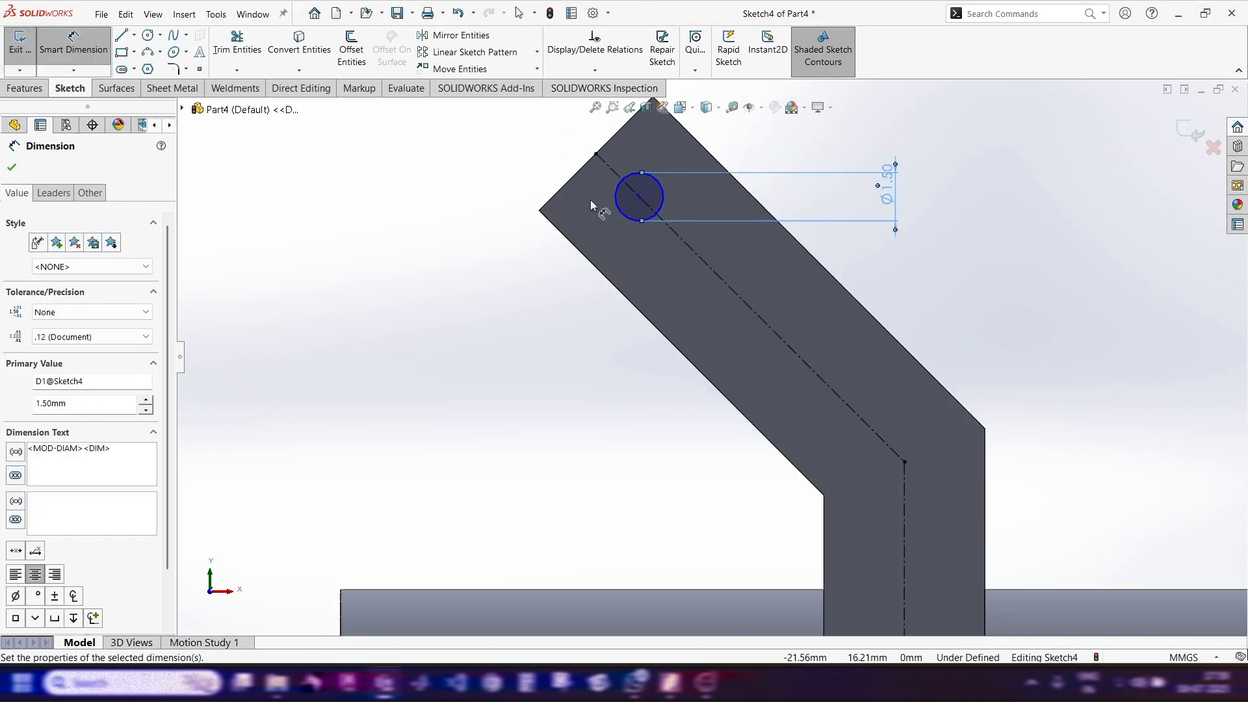
{"action": "left_click", "coordinate": [655, 204]}
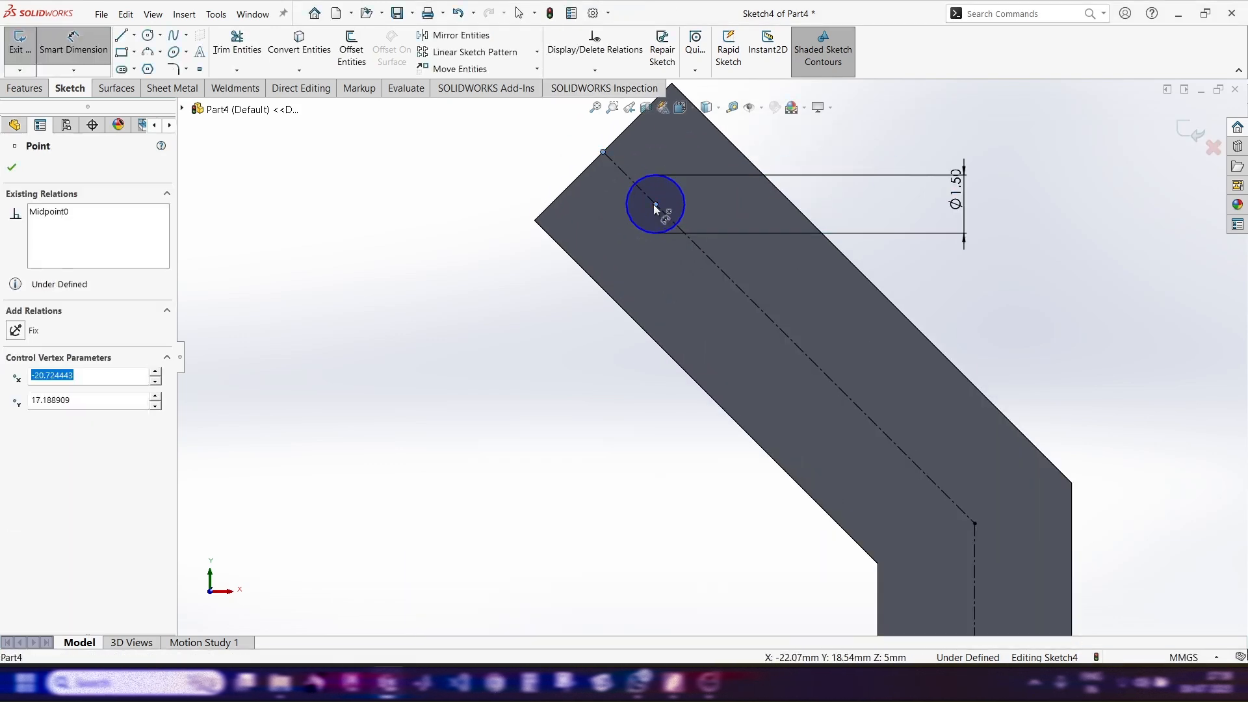
{"action": "left_click", "coordinate": [557, 197]}
{"action": "left_click", "coordinate": [489, 324]}
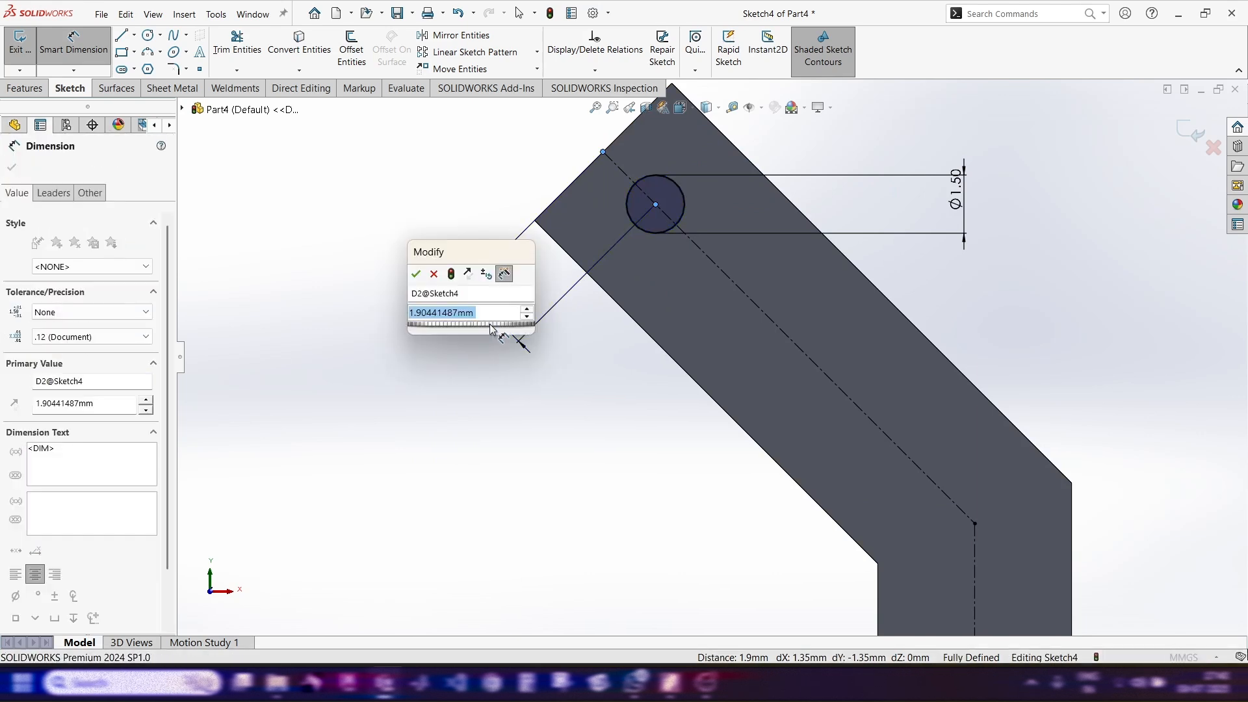
{"action": "type", "text": "1.9"}
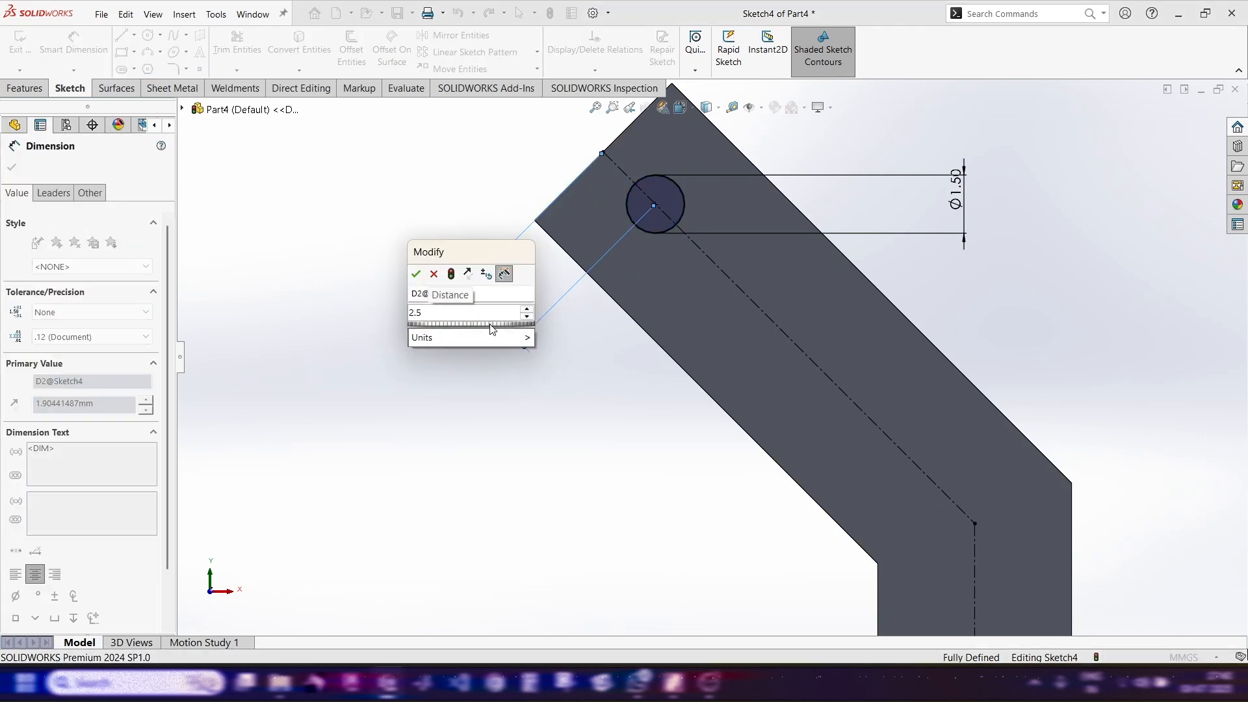
{"action": "key", "text": "Return"}
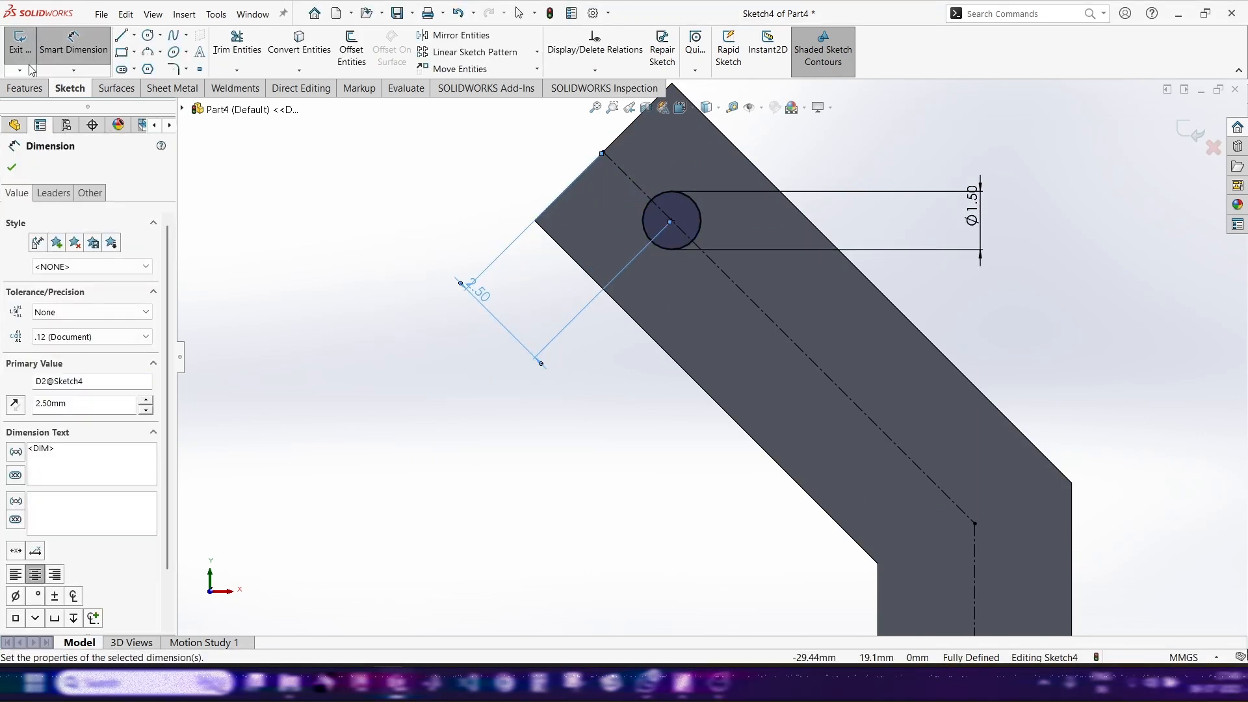
Cut-extrude the circle from the sketch plane through both fork prongs with the Through All end condition
{"action": "left_click", "coordinate": [28, 90]}
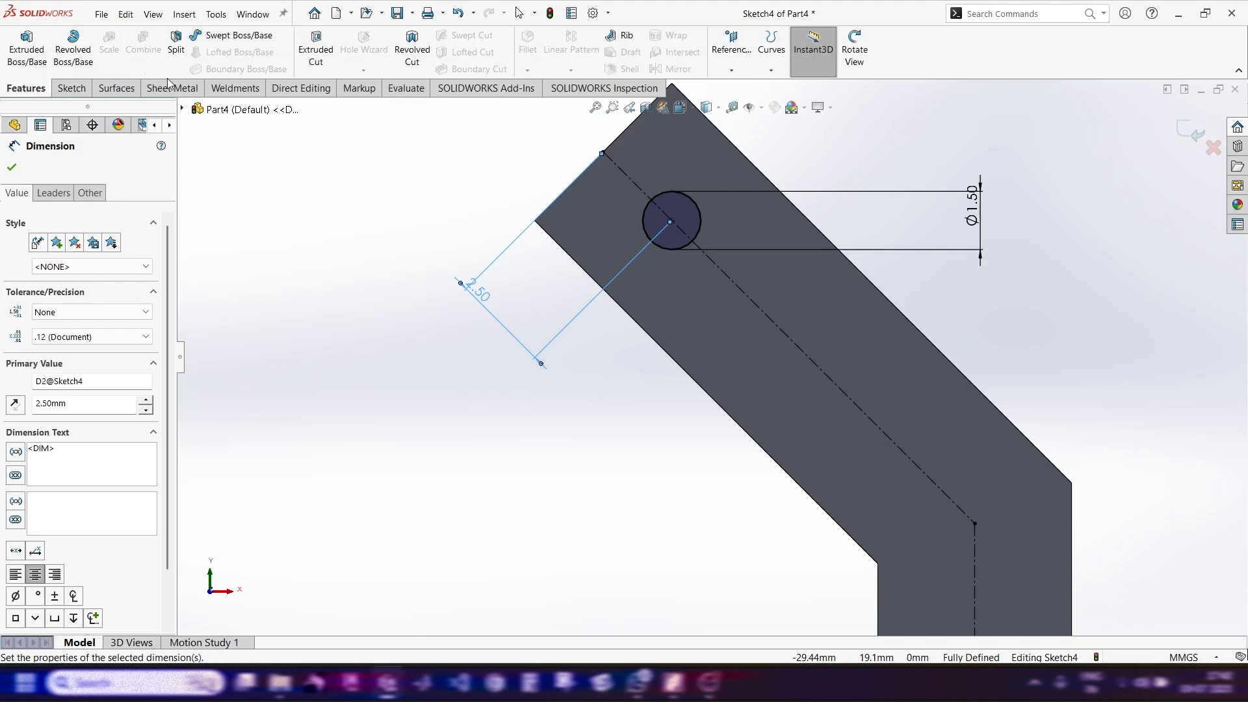
{"action": "left_click", "coordinate": [315, 46]}
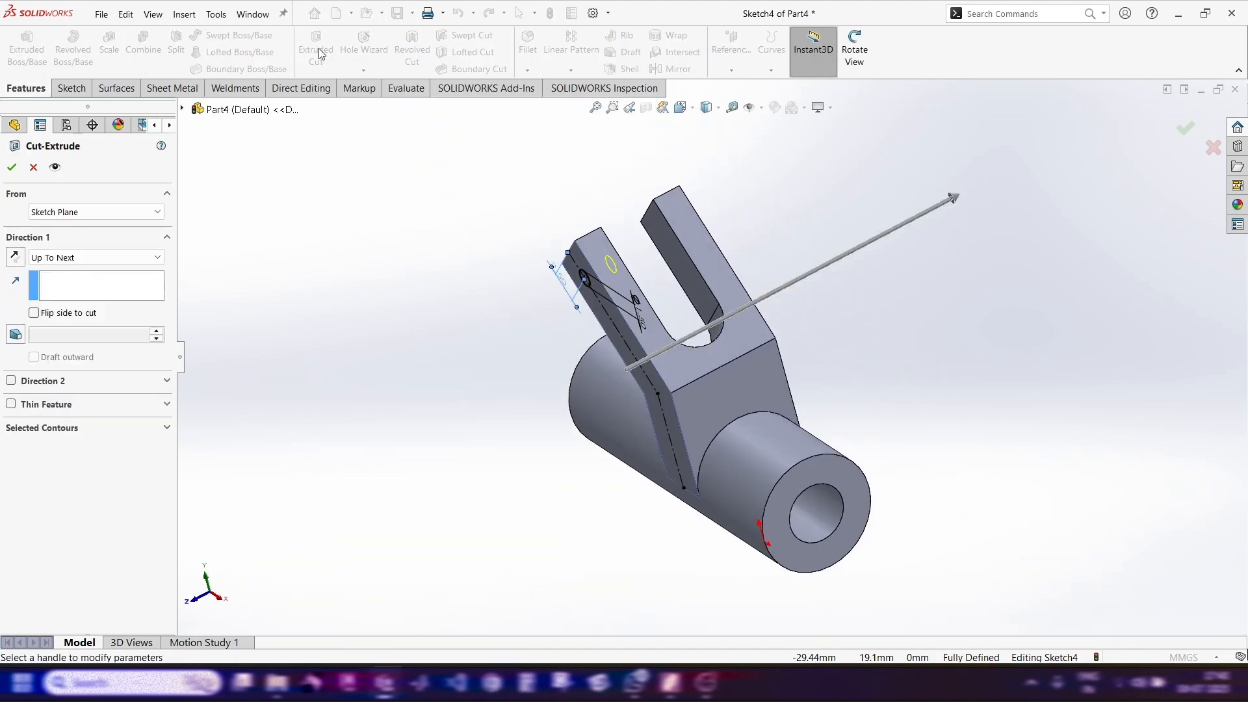
{"action": "left_click", "coordinate": [101, 258]}
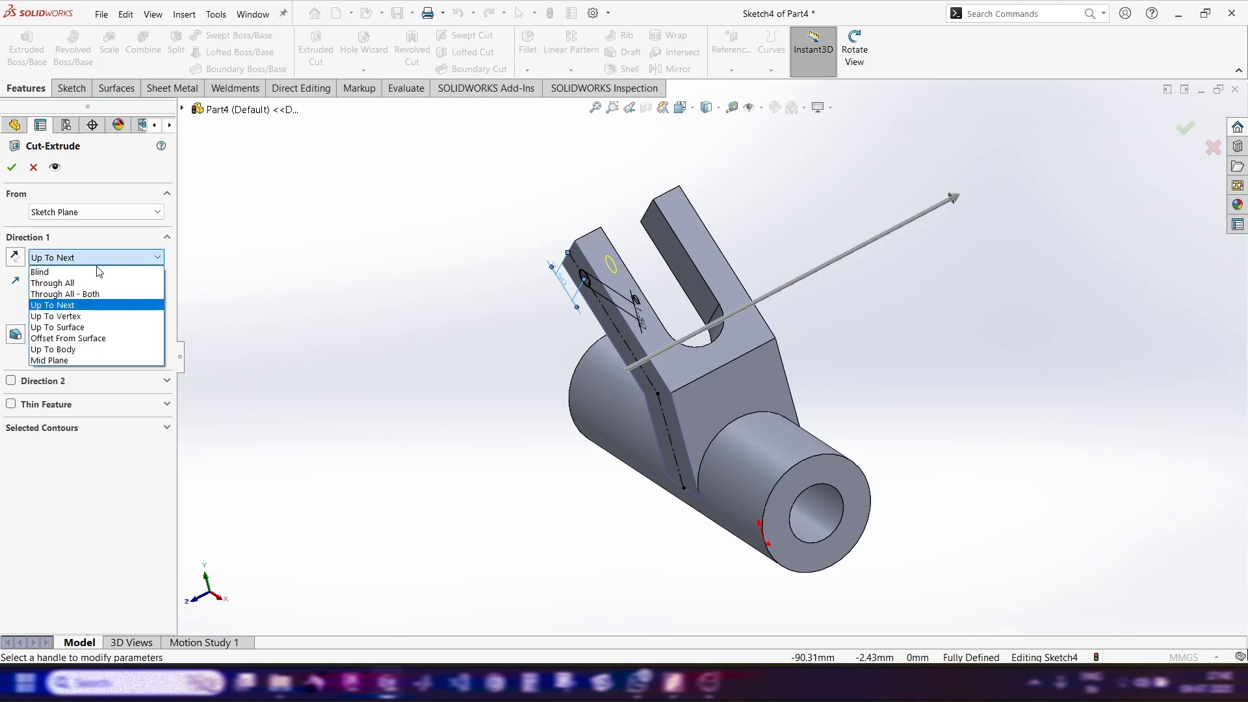
{"action": "left_click", "coordinate": [92, 286]}
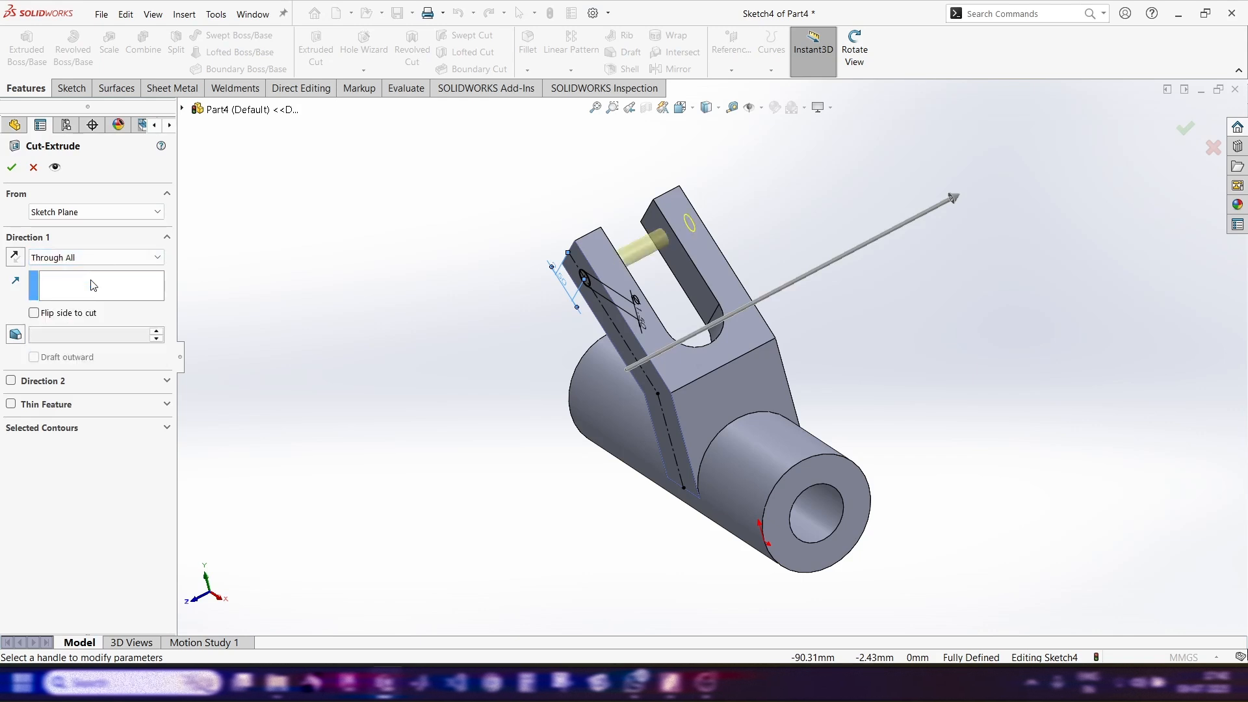
{"action": "left_click", "coordinate": [17, 173]}
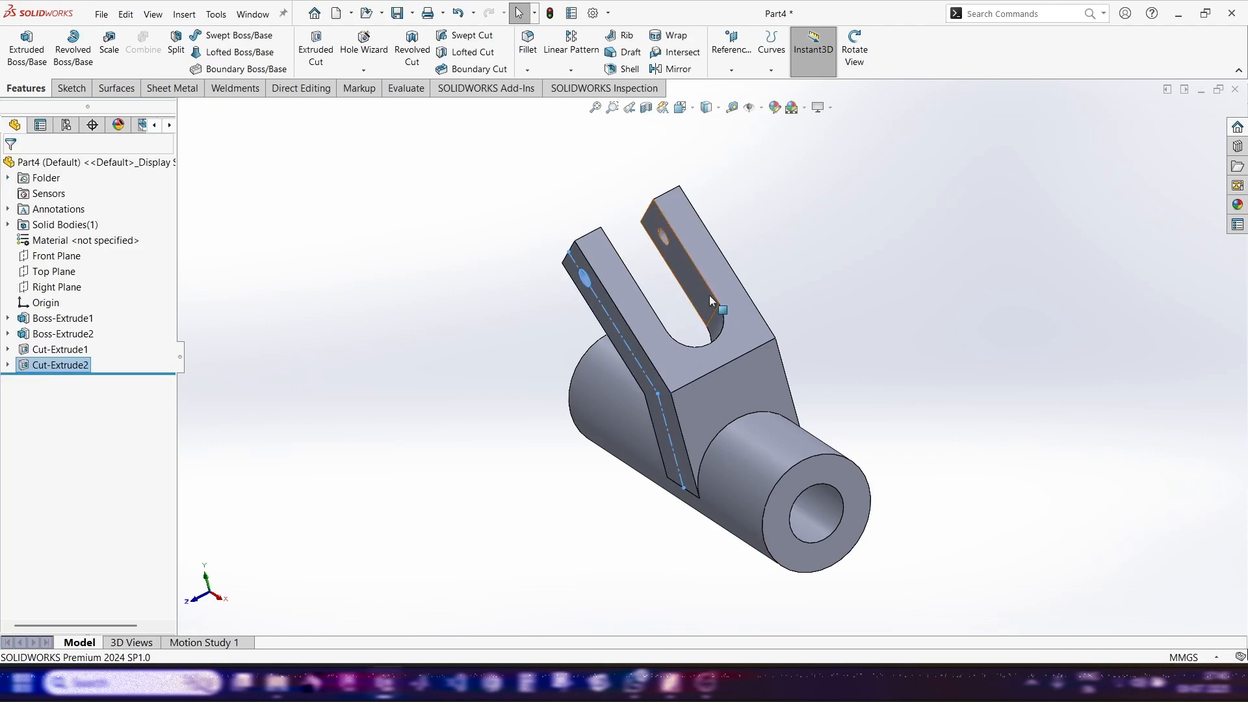
{"action": "middle_click_drag", "start_coordinate": [722, 238], "coordinate": [800, 338]}
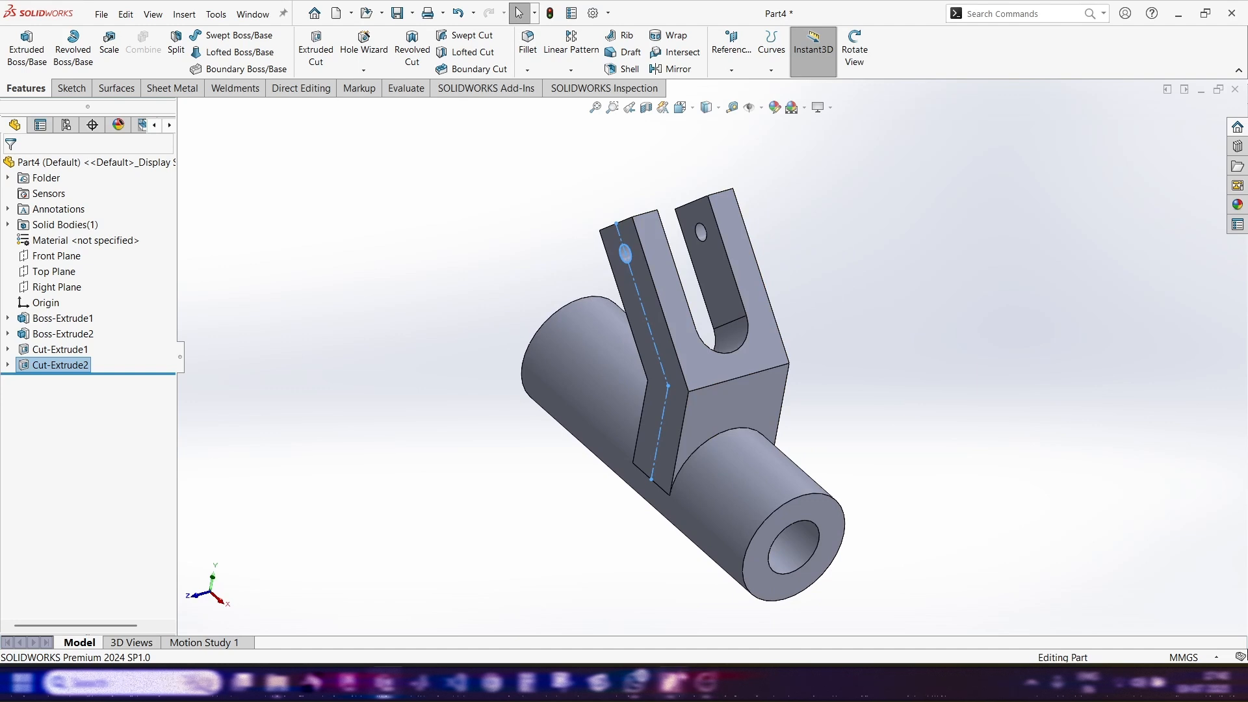
Consult the PDF drawing and convert the bore's inner circular edge into a new sketch on the tube's end face
{"action": "left_click", "coordinate": [672, 682]}
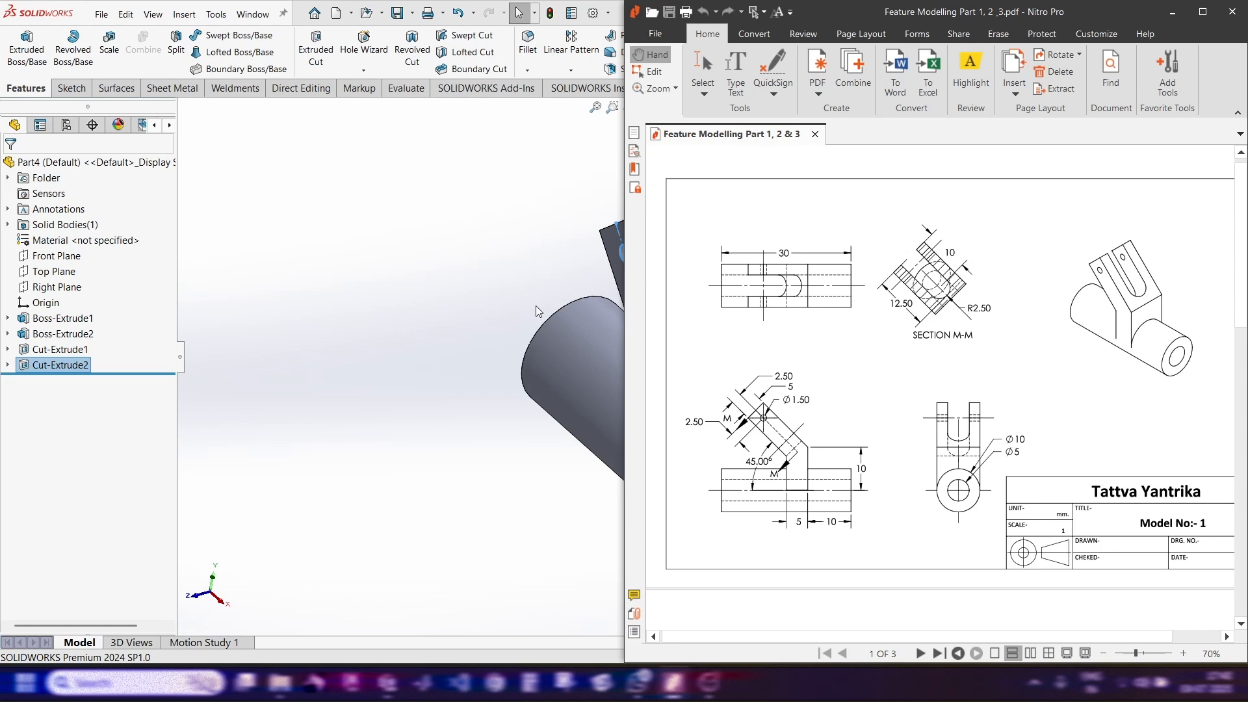
{"action": "left_click", "coordinate": [513, 289]}
{"action": "left_click_drag", "start_coordinate": [920, 478], "coordinate": [725, 422]}
{"action": "key", "text": "Escape"}
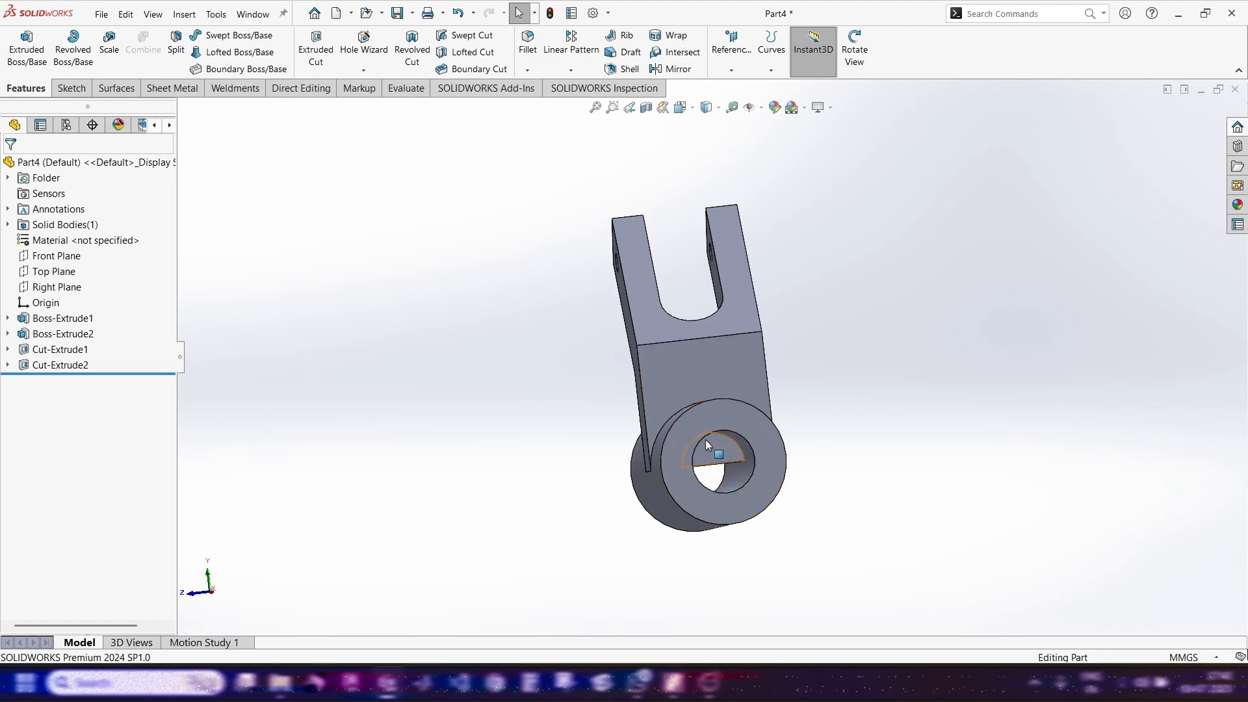
{"action": "left_click", "coordinate": [755, 428]}
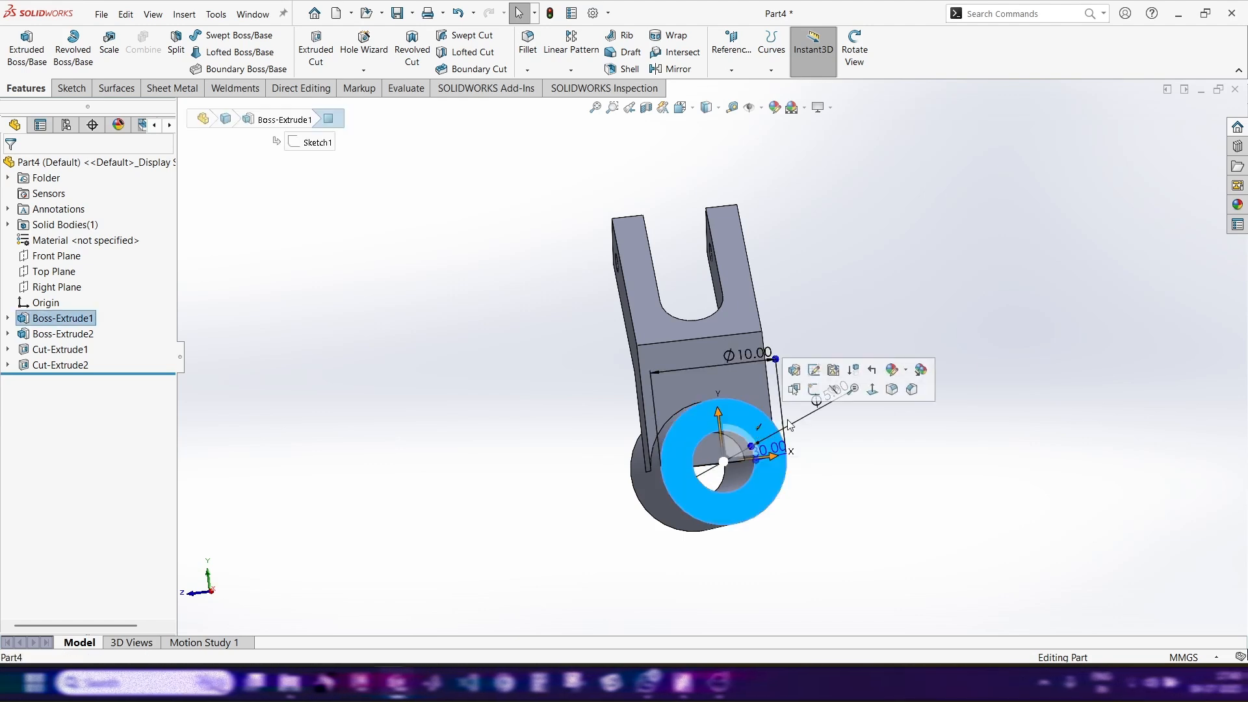
{"action": "left_click", "coordinate": [812, 395]}
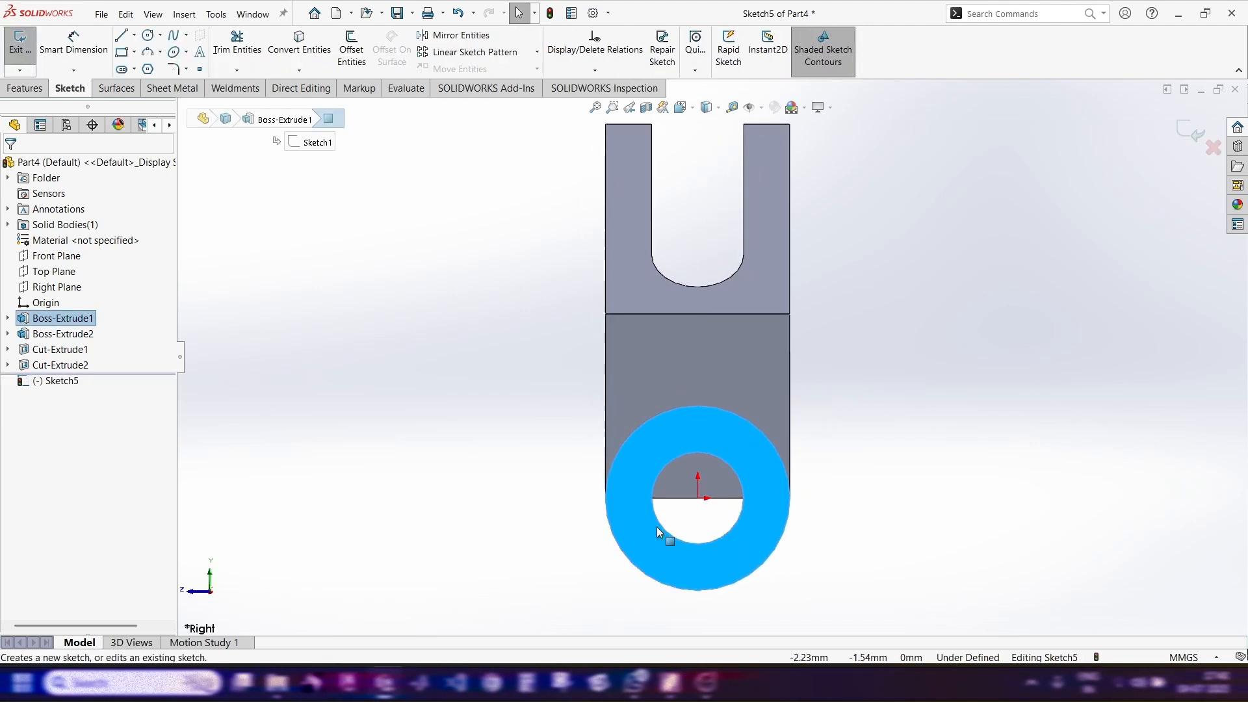
{"action": "left_click", "coordinate": [1027, 493]}
{"action": "left_click", "coordinate": [742, 512]}
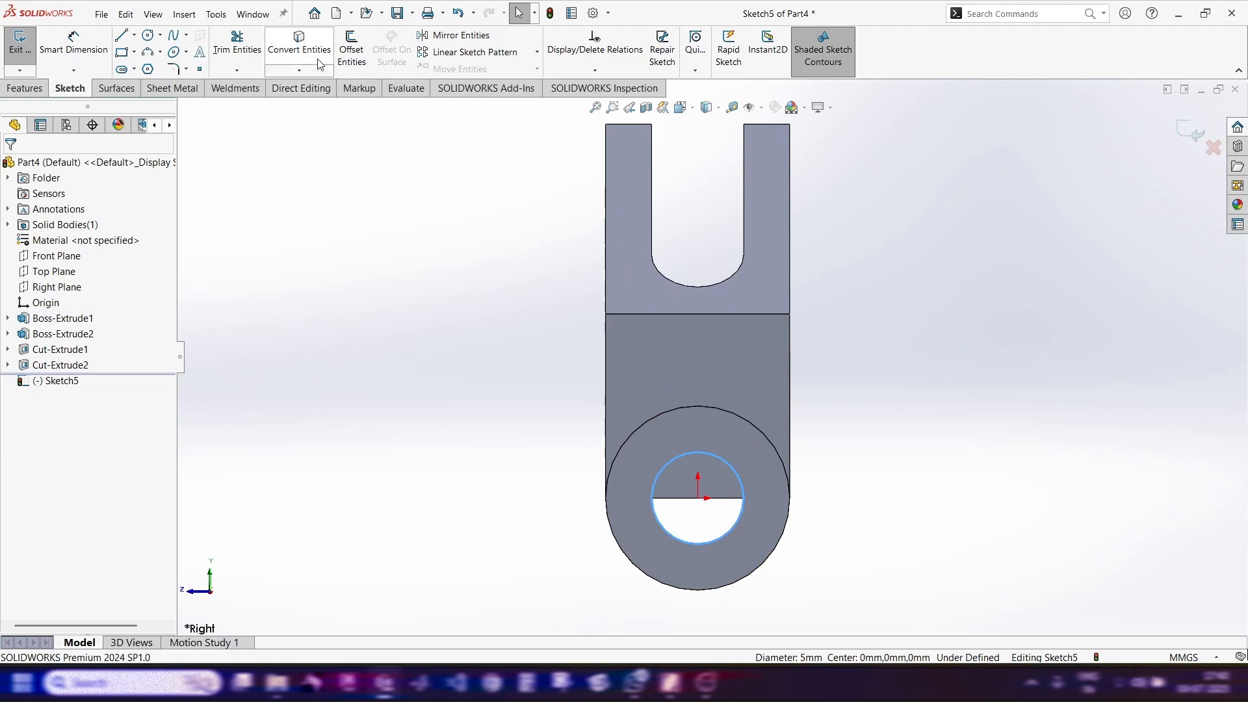
{"action": "left_click", "coordinate": [299, 45]}
Cut-extrude the converted bore circle from the sketch plane along the whole tube with the Through All end condition
{"action": "middle_click_drag", "start_coordinate": [484, 448], "coordinate": [732, 455]}
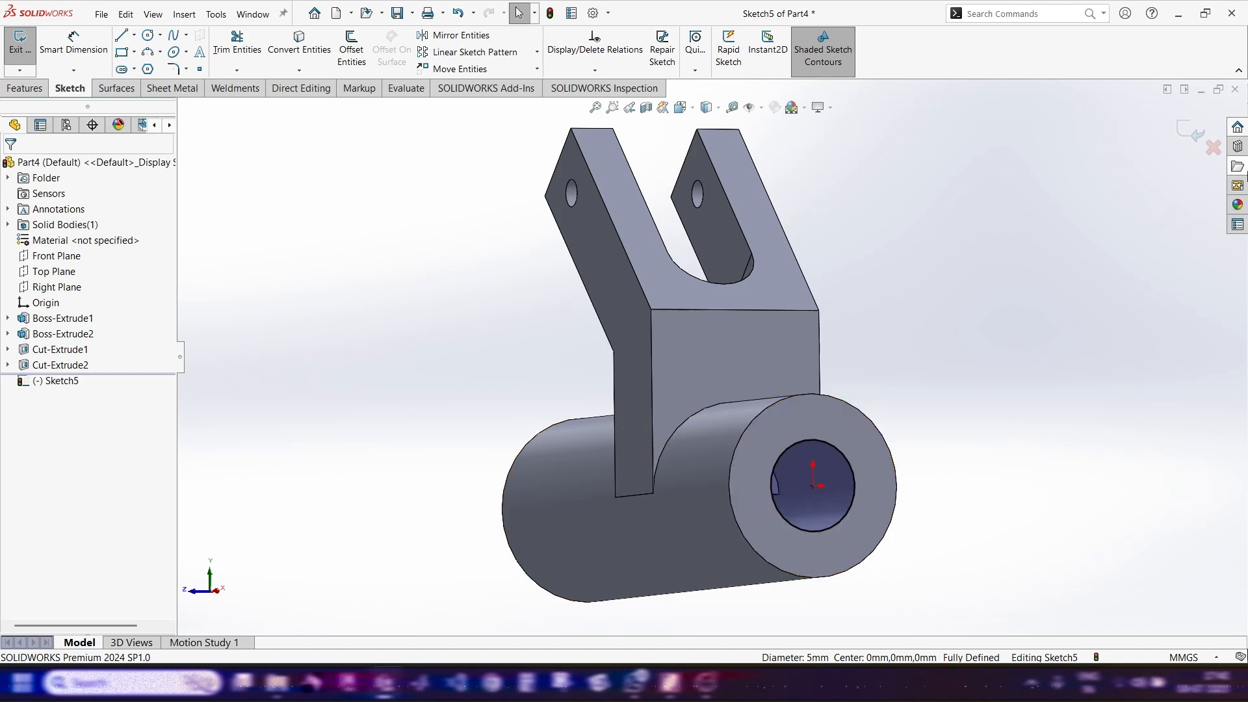
{"action": "left_click", "coordinate": [33, 89]}
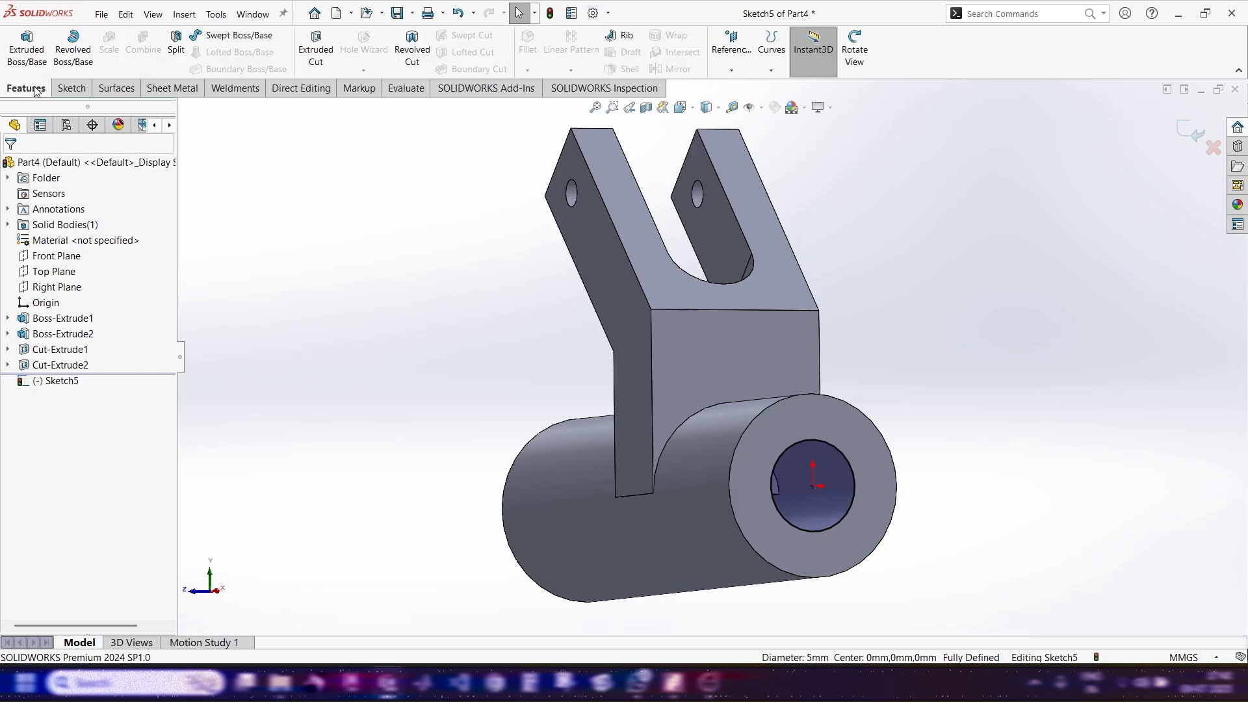
{"action": "left_click", "coordinate": [317, 51]}
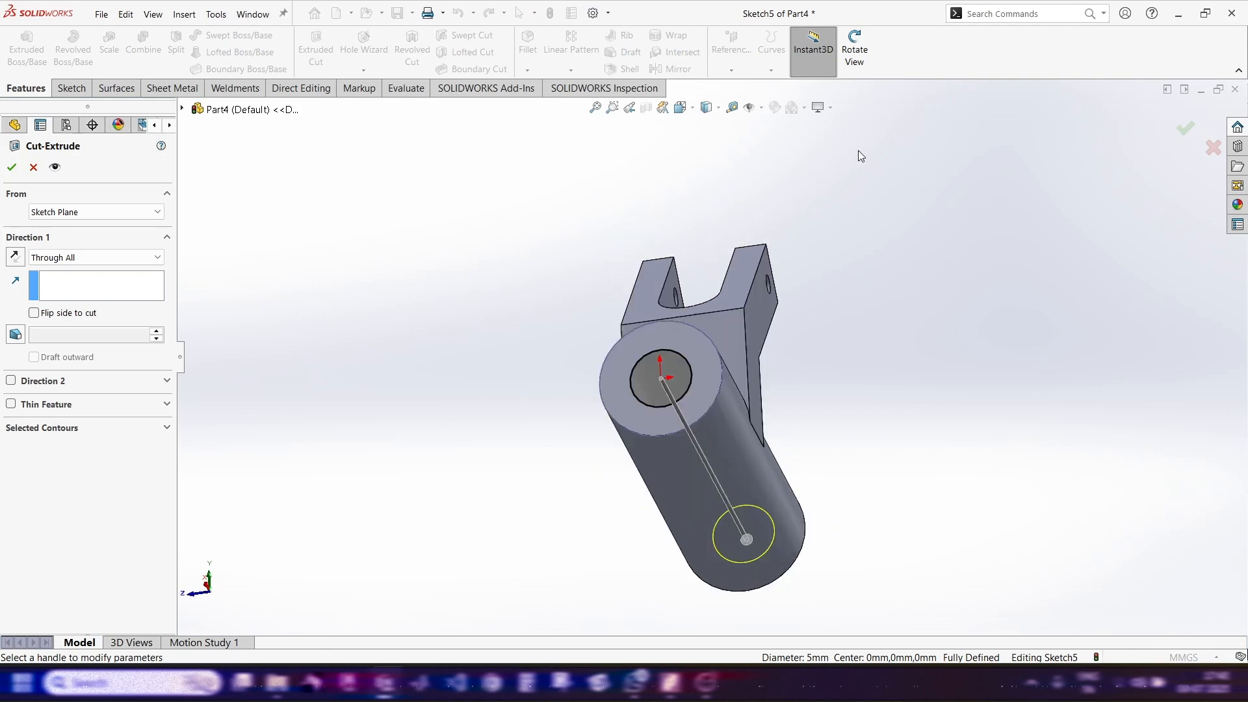
{"action": "left_click", "coordinate": [863, 71]}
{"action": "left_click_drag", "start_coordinate": [799, 357], "coordinate": [1005, 424]}
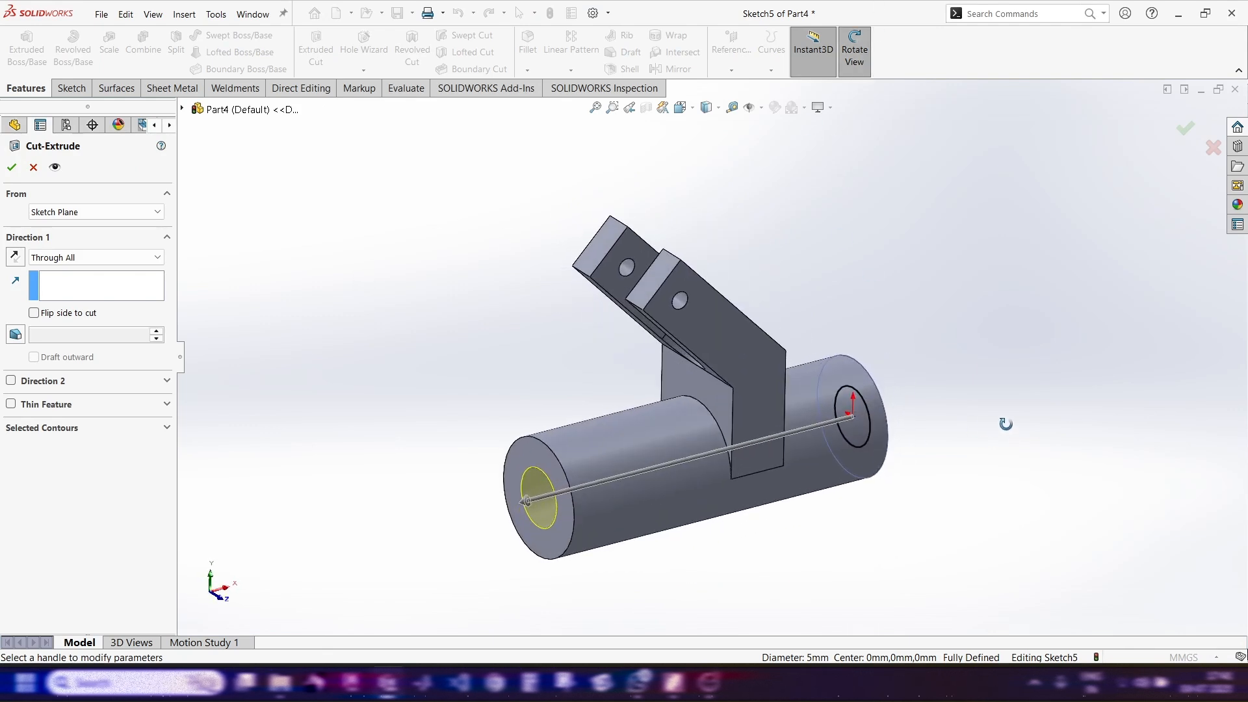
{"action": "left_click", "coordinate": [12, 167]}
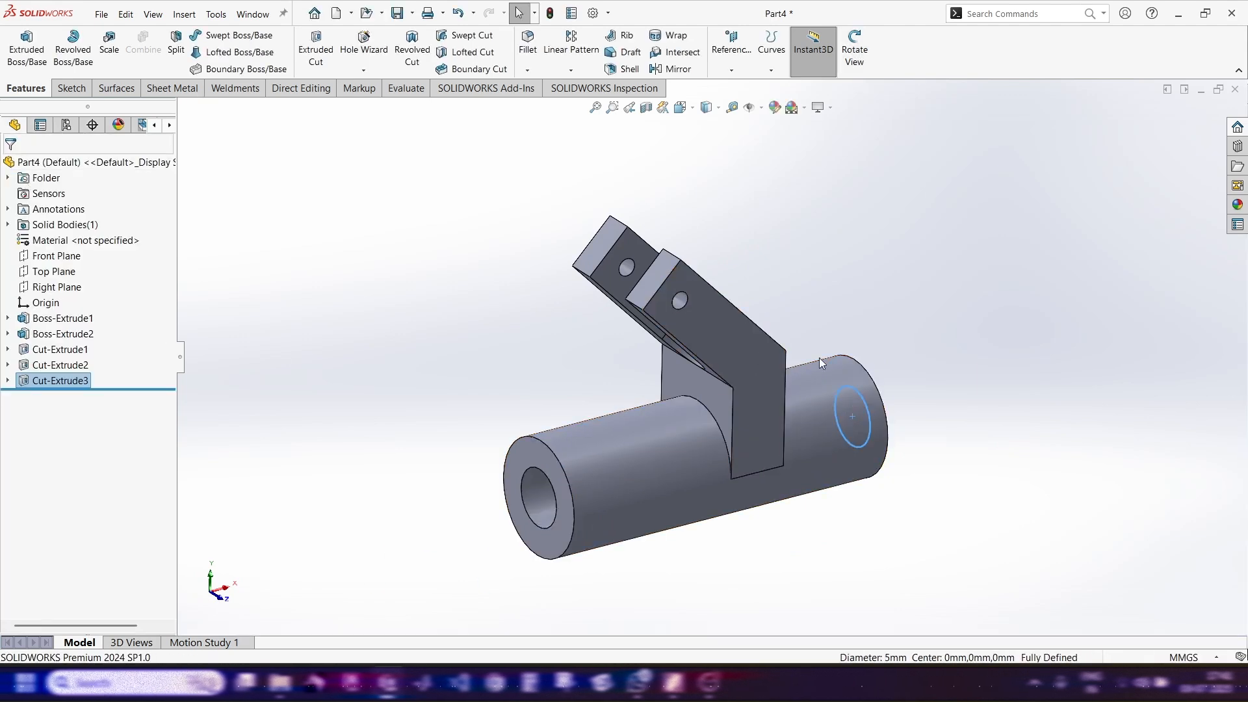
Inspect the part in the isometric view and compare it with the Model No:- 1 PDF drawing
{"action": "scroll", "coordinate": [818, 357], "scroll_direction": "down", "scroll_amount": 2}
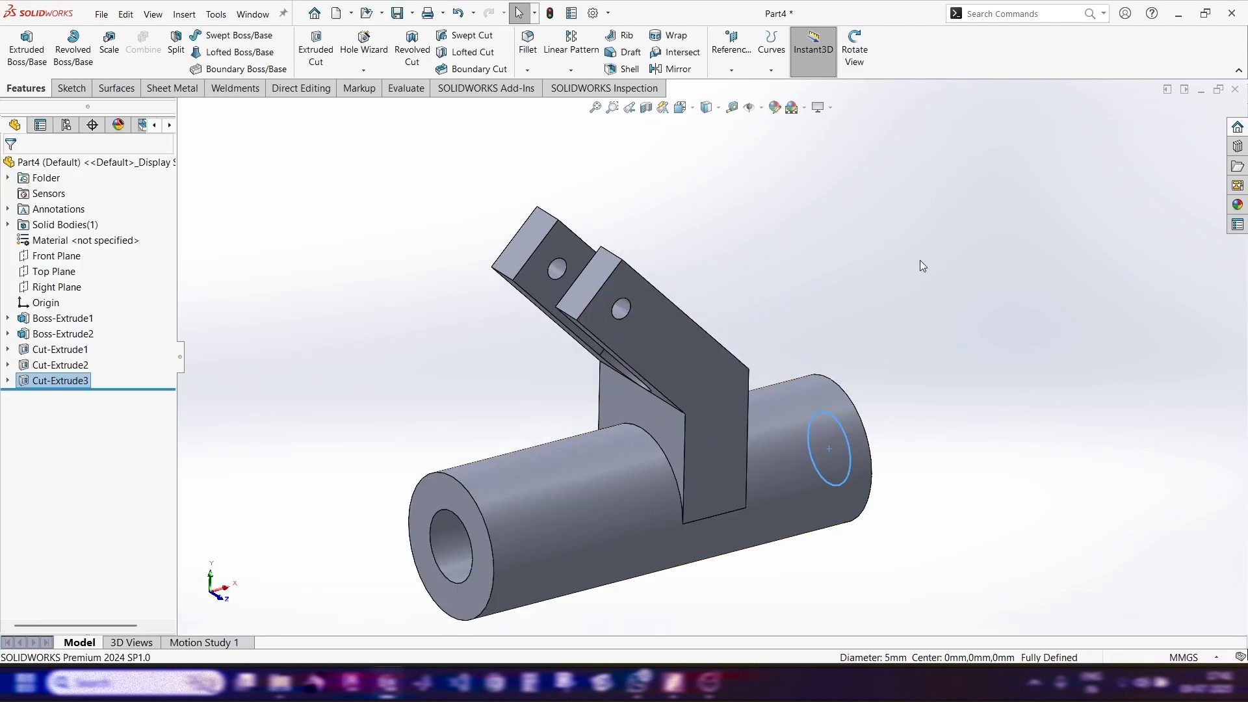
{"action": "left_click", "coordinate": [855, 48]}
{"action": "left_click_drag", "start_coordinate": [747, 390], "coordinate": [705, 410]}
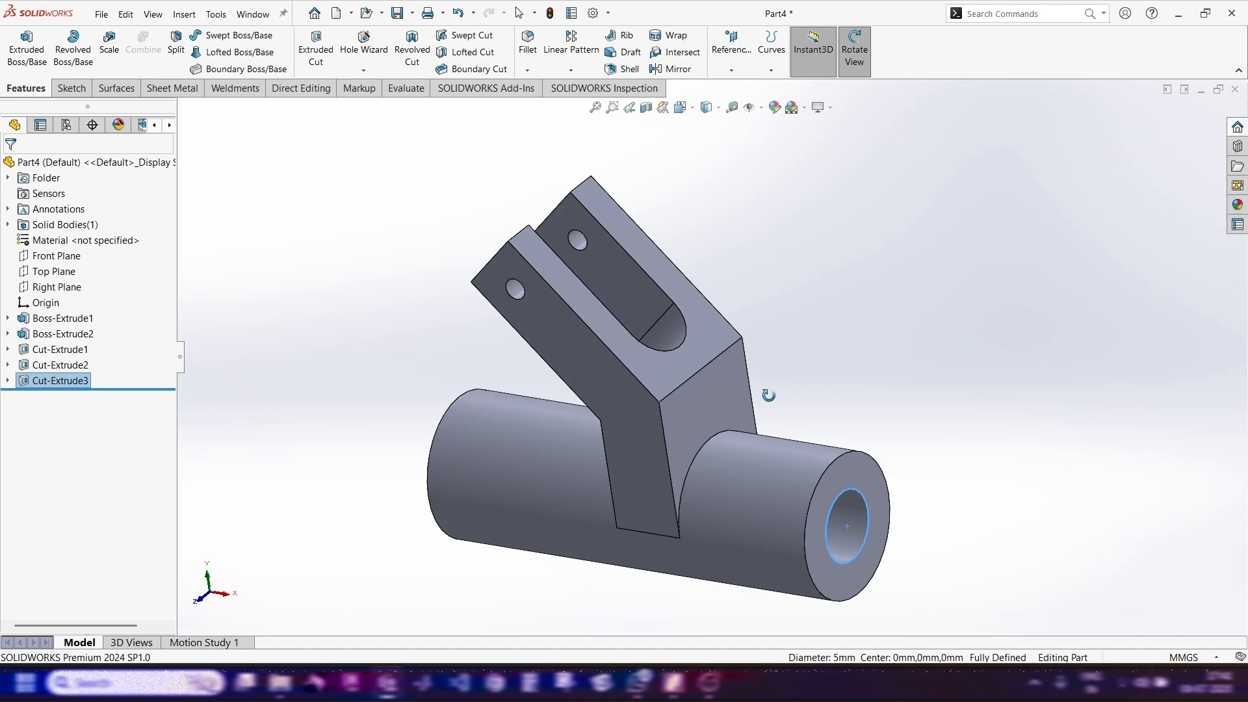
{"action": "left_click", "coordinate": [519, 13]}
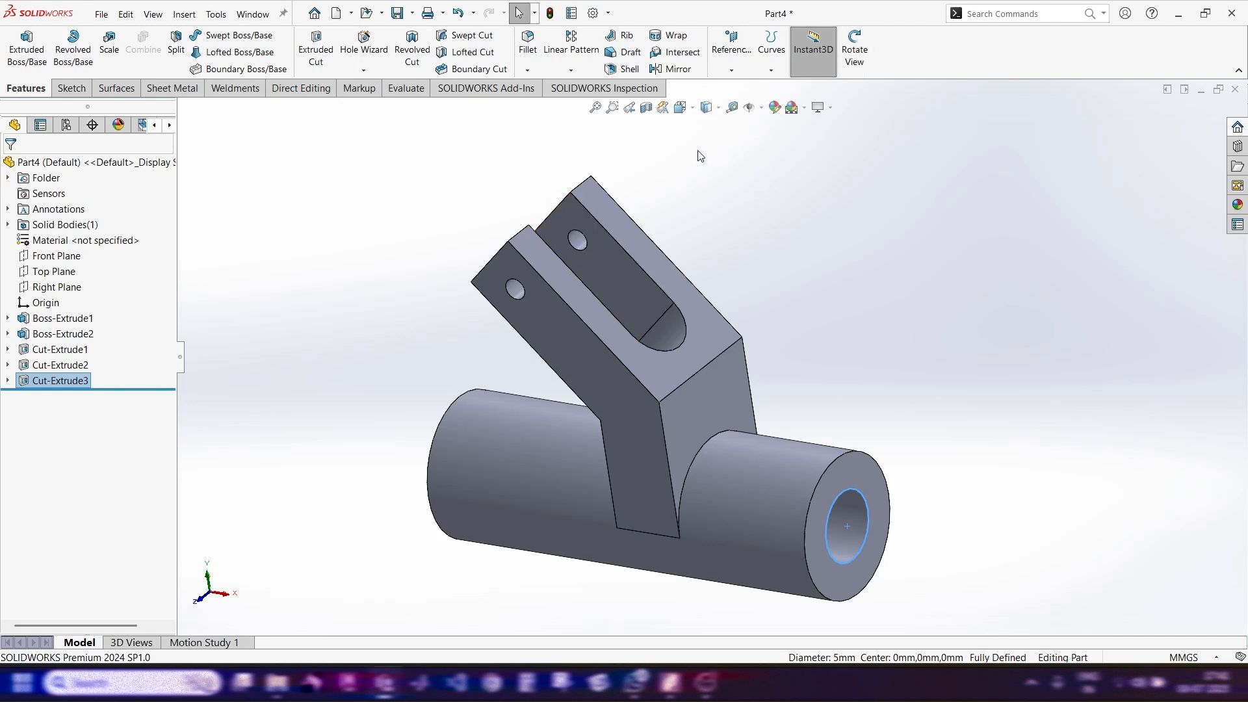
{"action": "left_click", "coordinate": [693, 111]}
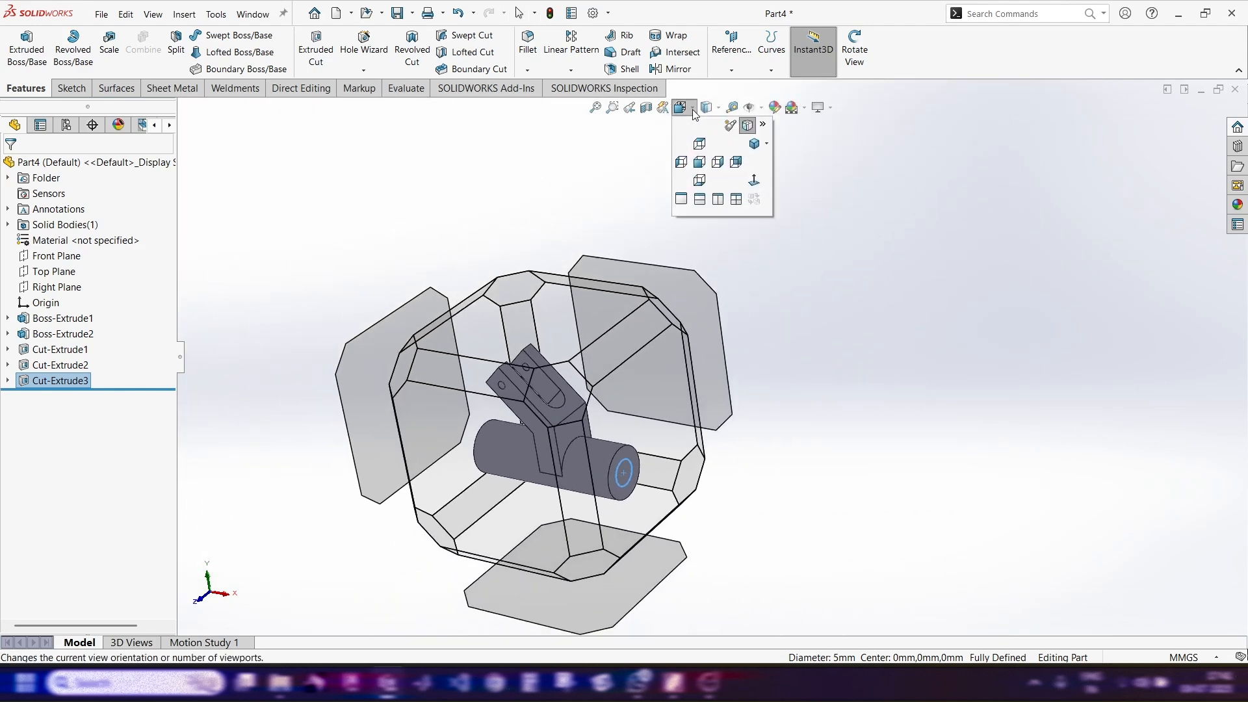
{"action": "left_click", "coordinate": [756, 144]}
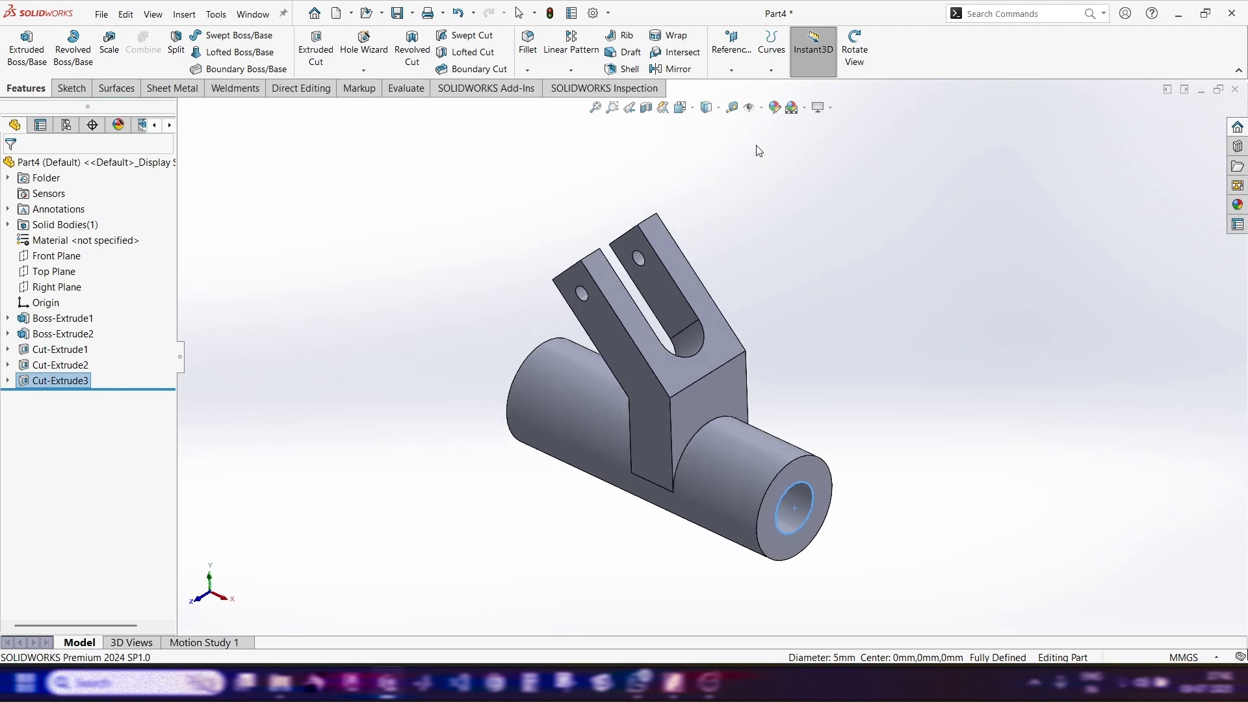
{"action": "left_click", "coordinate": [914, 320]}
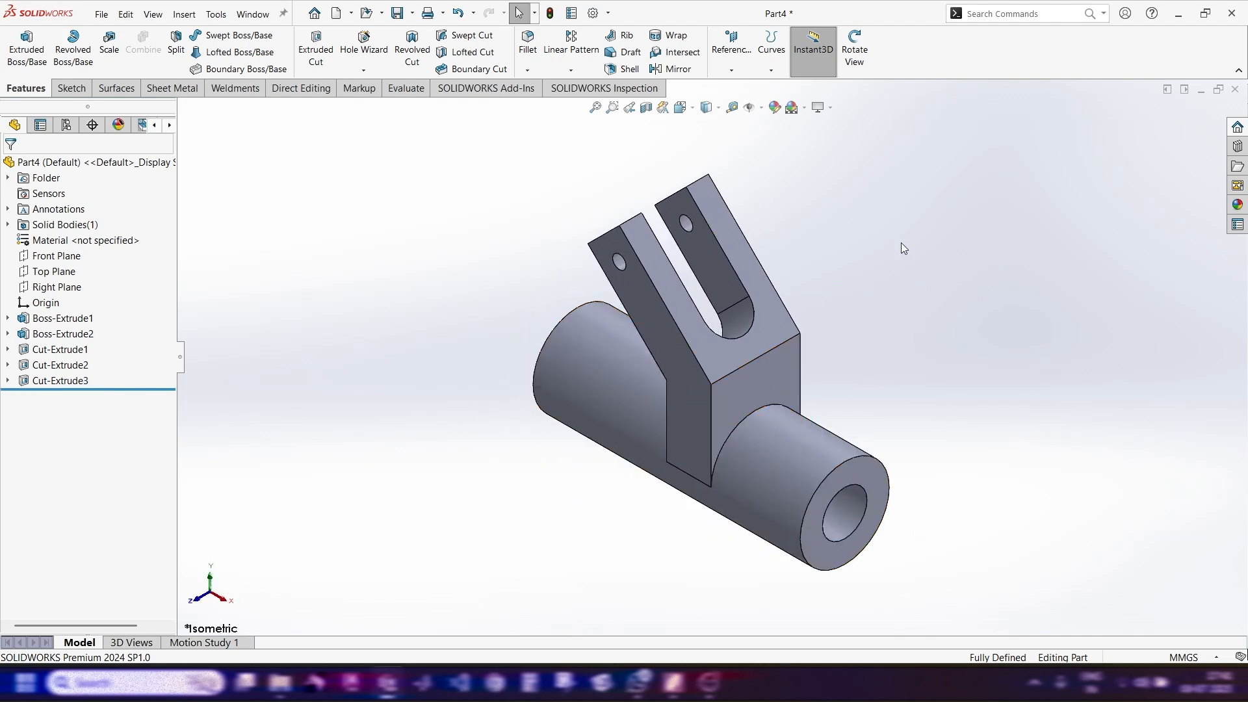
{"action": "left_click", "coordinate": [672, 682]}
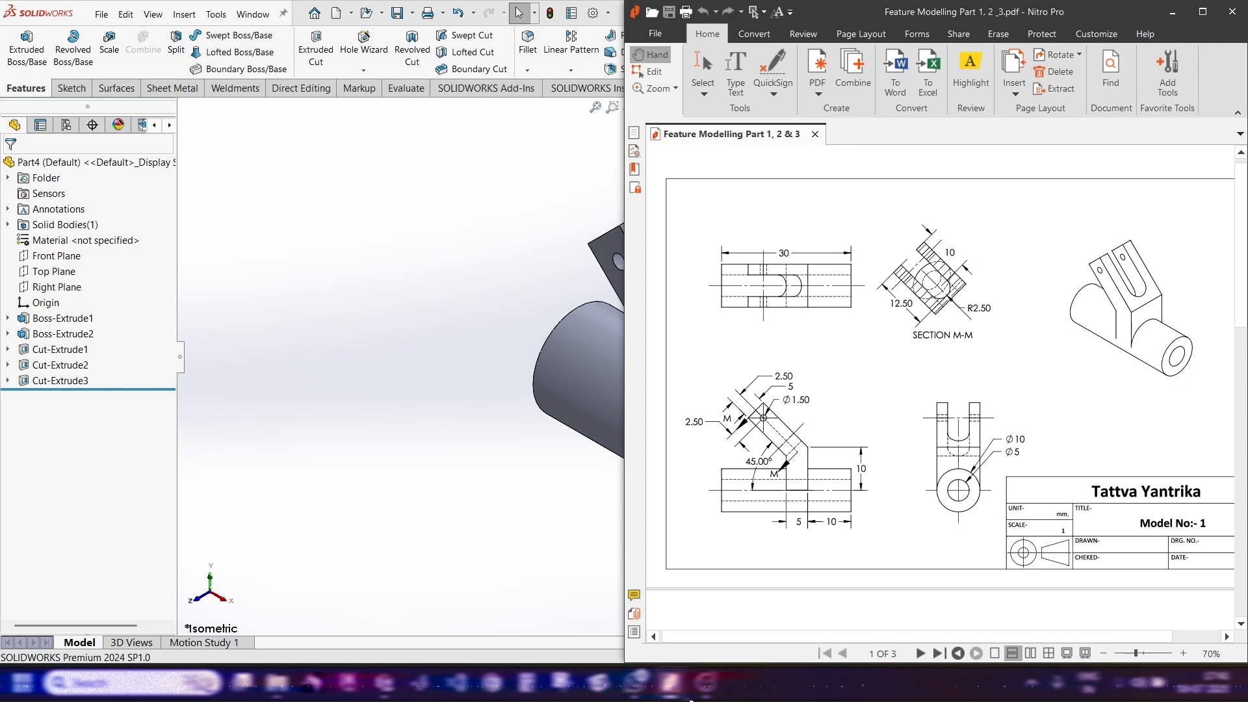
{"action": "left_click", "coordinate": [708, 684]}
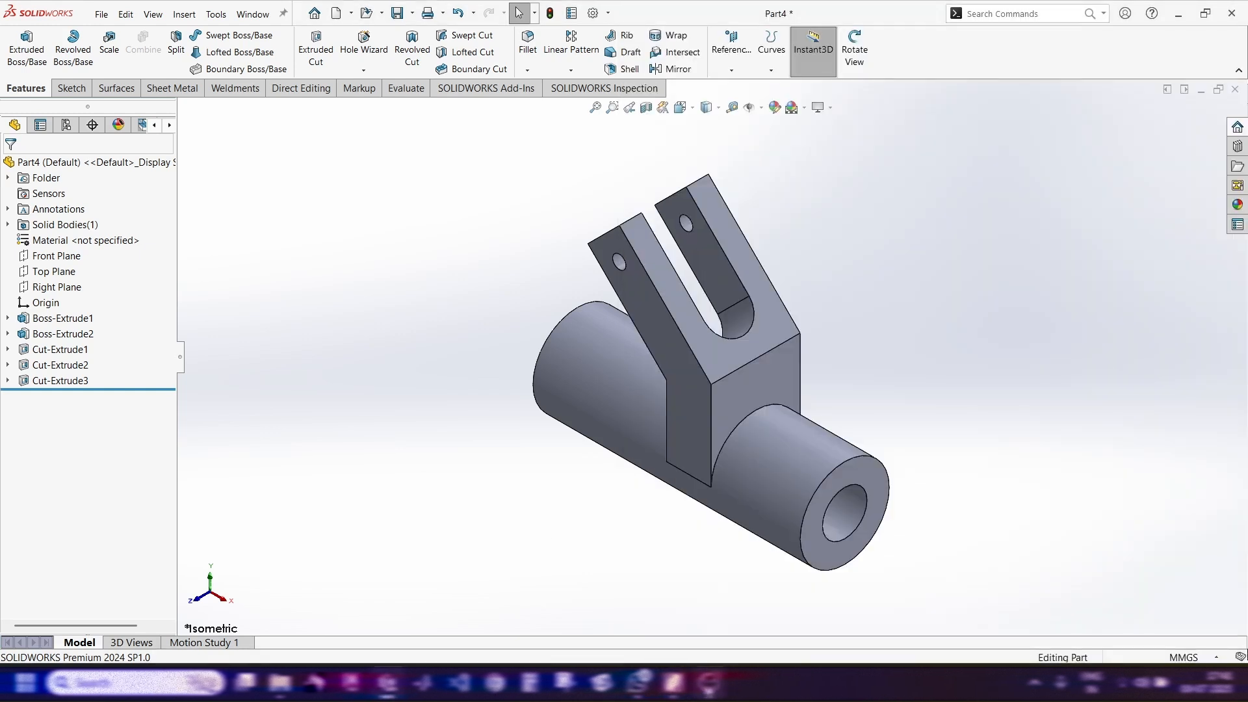